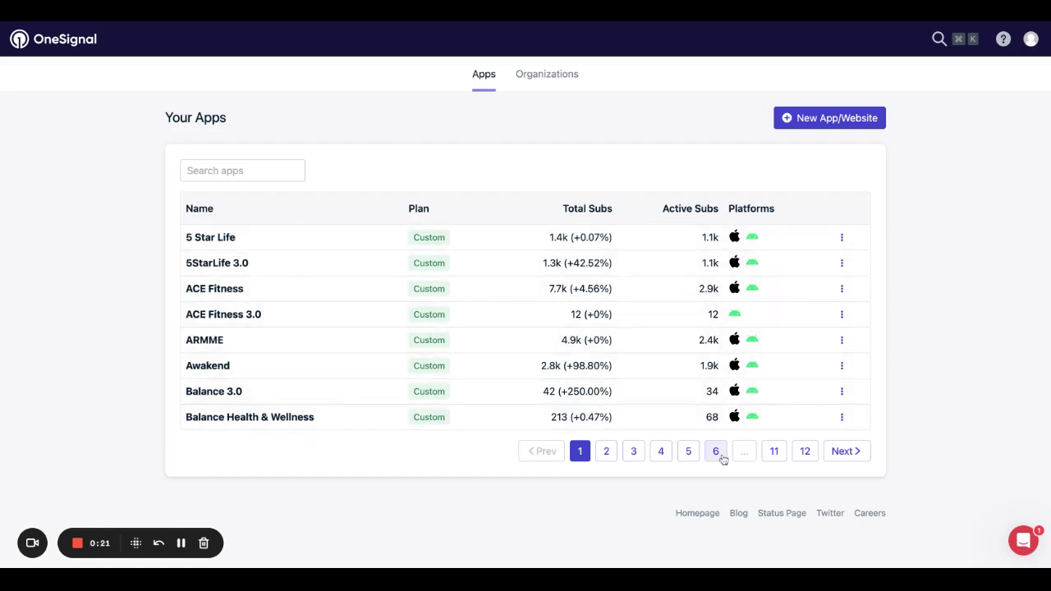
# Search apps for 'sk', open Skylab 3.0, and go to its Audience segments list.
pyautogui.click(195, 172)
pyautogui.write('sky')
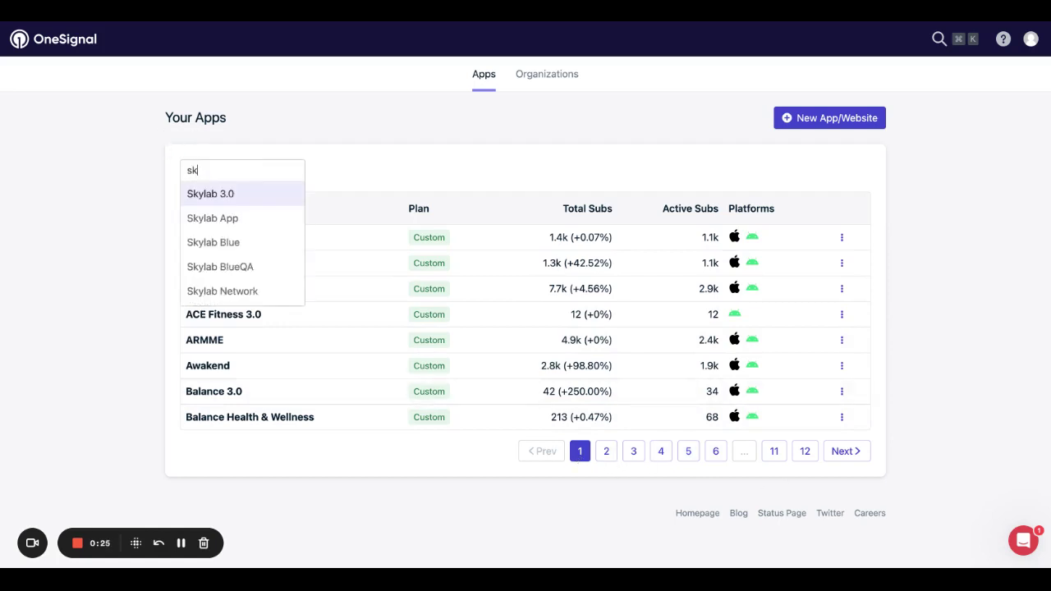
pyautogui.click(208, 197)
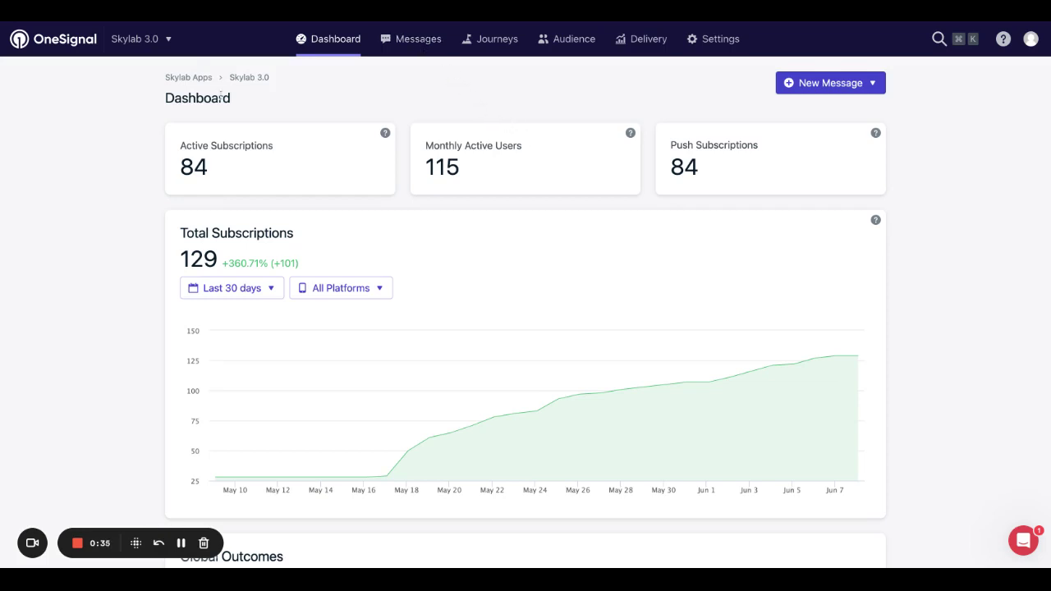
pyautogui.click(165, 43)
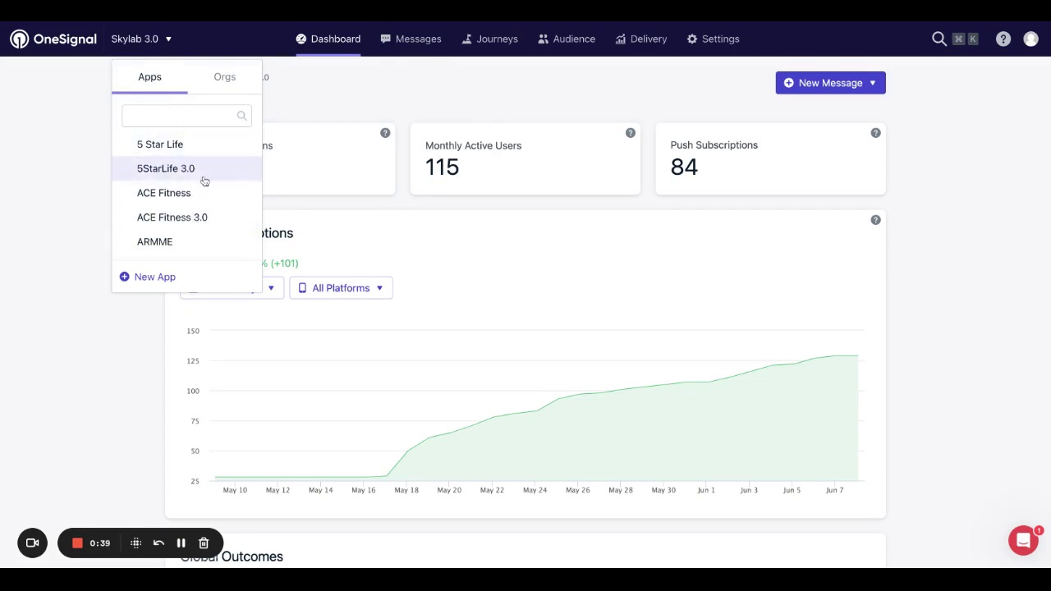
pyautogui.click(368, 83)
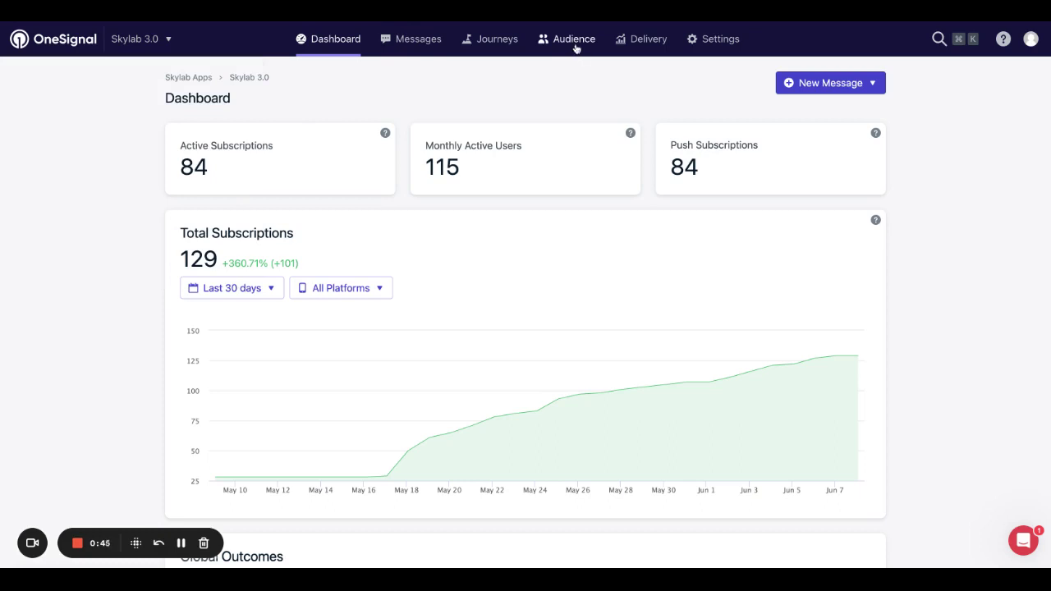
pyautogui.click(574, 41)
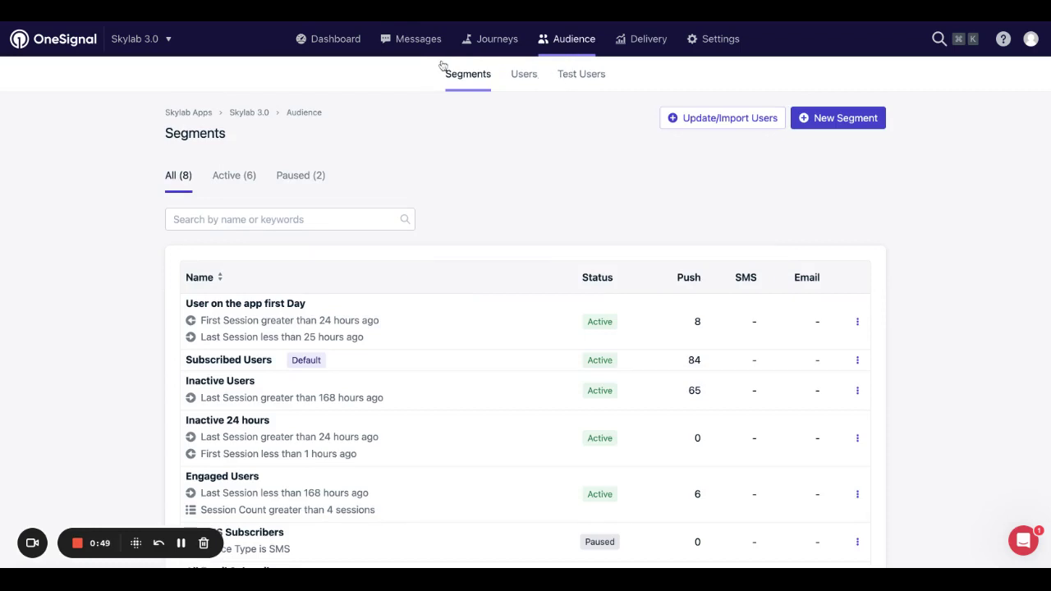
# Check Skylab 3.0's test users, then review the Subscriptions table columns and open row 2's actions.
pyautogui.click(579, 76)
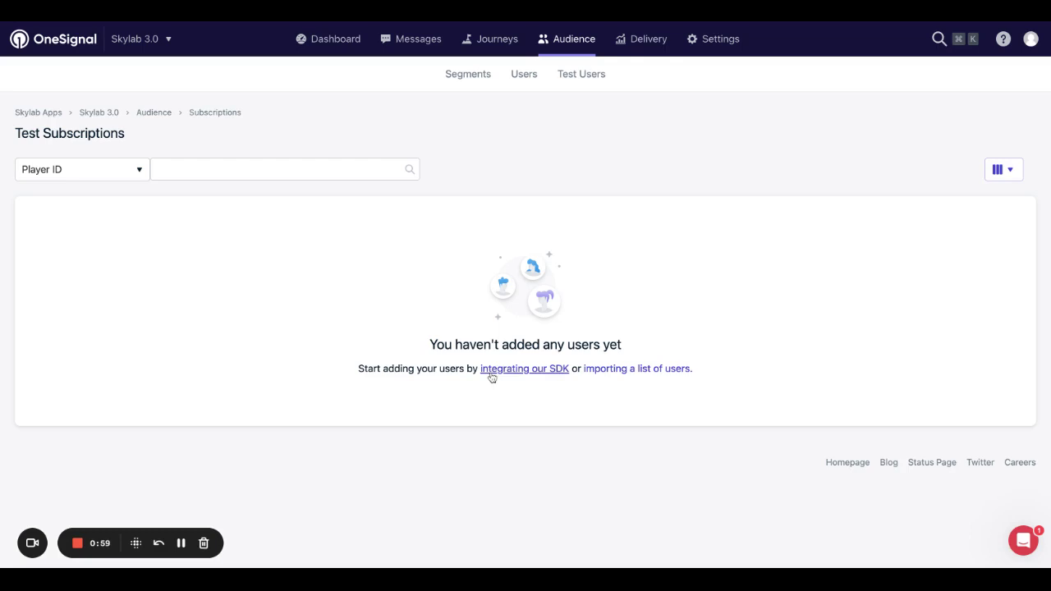
pyautogui.click(524, 79)
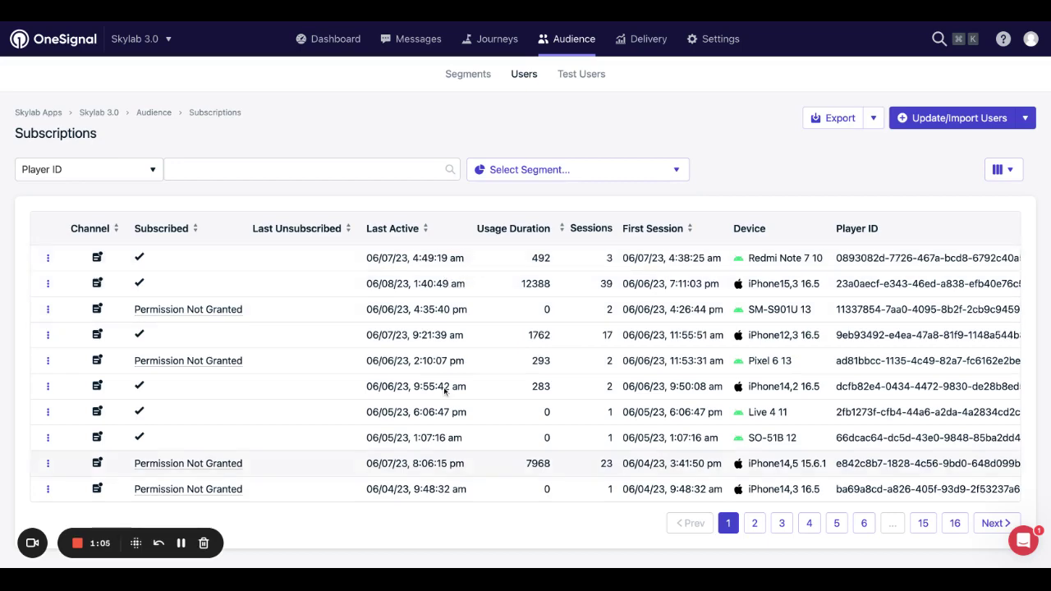
pyautogui.hscroll(5, 513, 335)
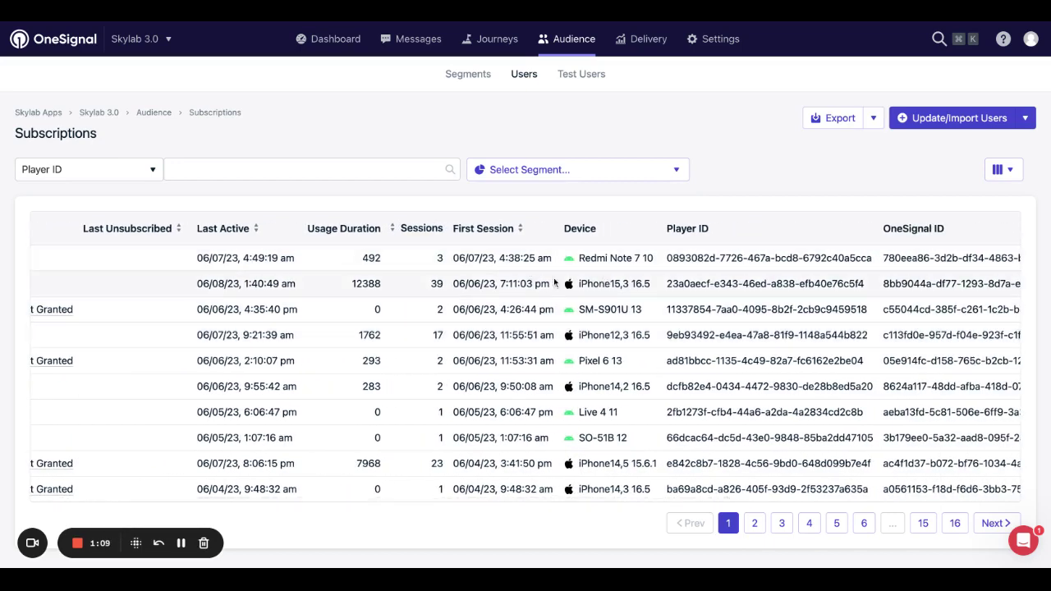
pyautogui.hscroll(1, 556, 283)
pyautogui.hscroll(-5, 556, 283)
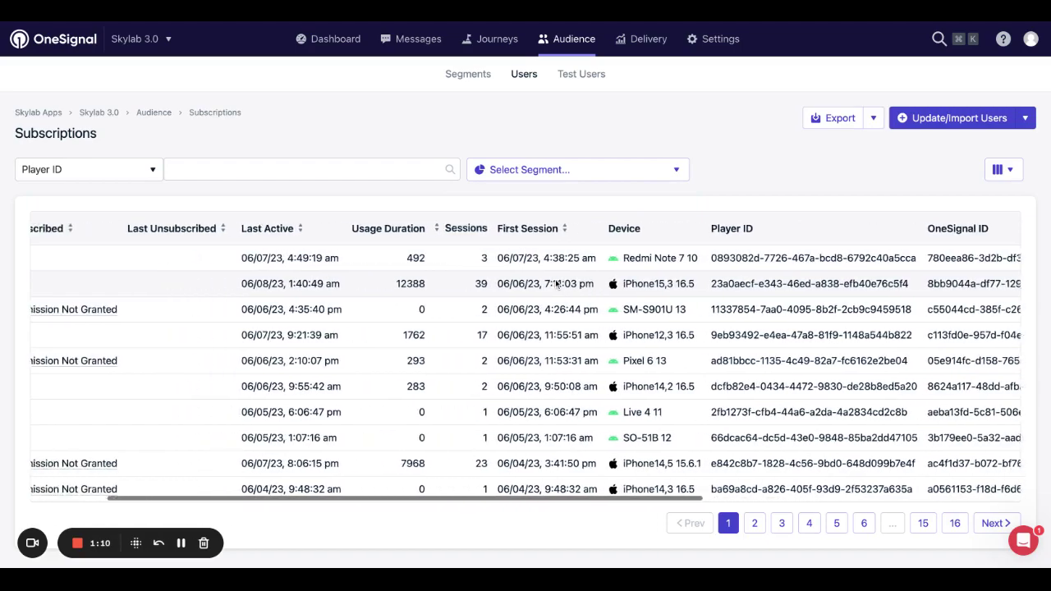
pyautogui.hscroll(15, 556, 283)
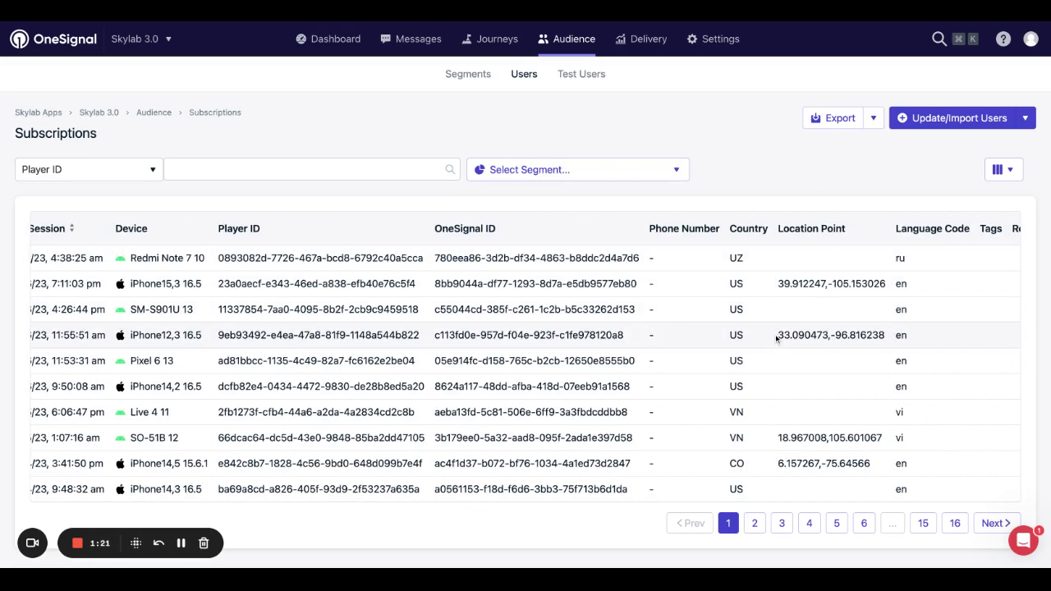
pyautogui.hscroll(-5, 661, 286)
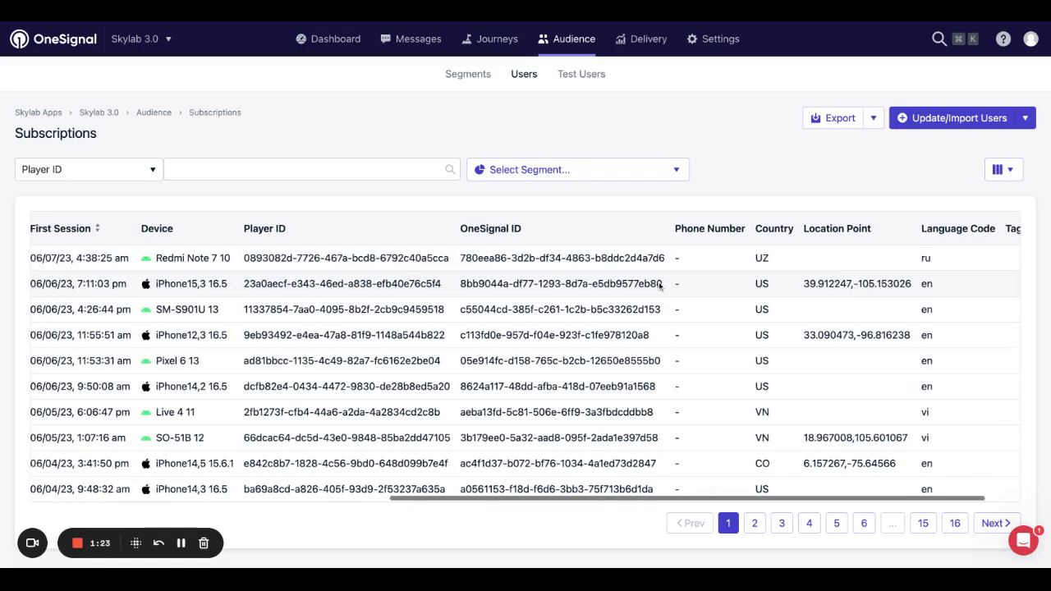
pyautogui.hscroll(-5, 661, 286)
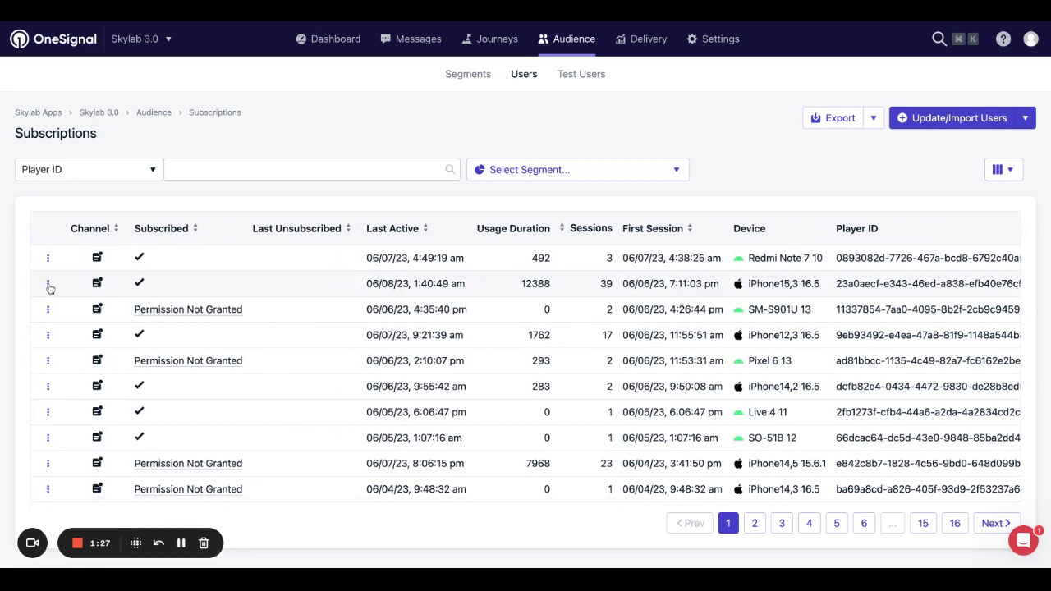
pyautogui.click(48, 284)
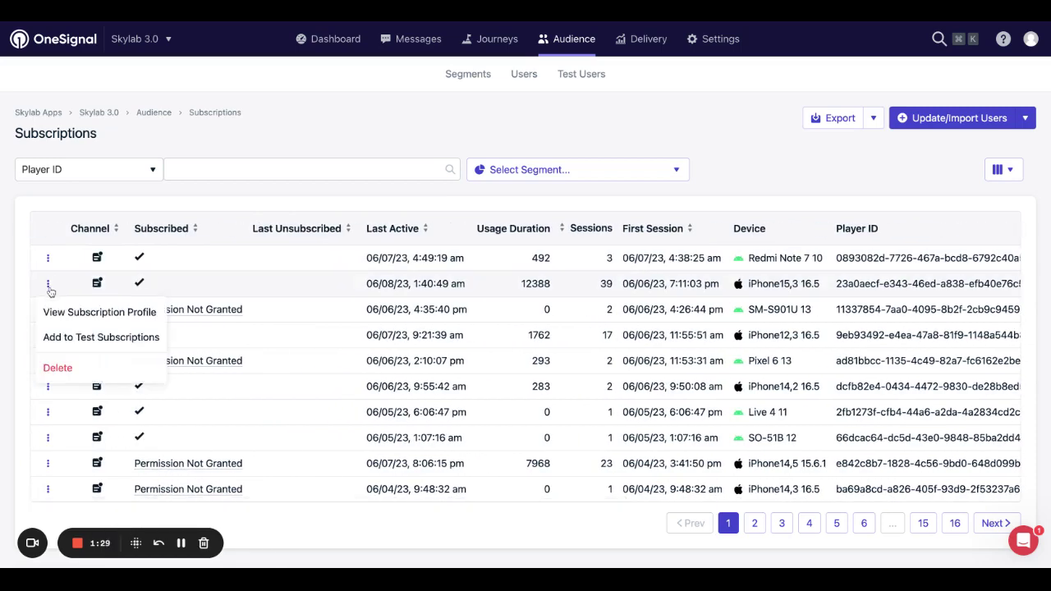
# Add the iPhone15,3 subscription as a named test user, verify it under Test Users, and return to Segments.
pyautogui.click(64, 337)
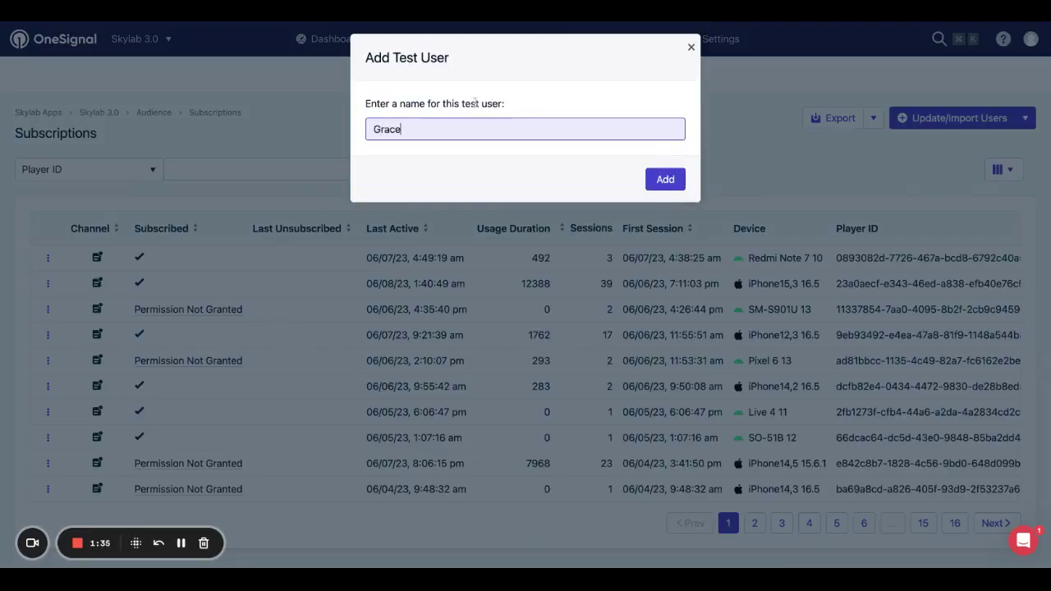
pyautogui.write('Grace')
pyautogui.click(663, 180)
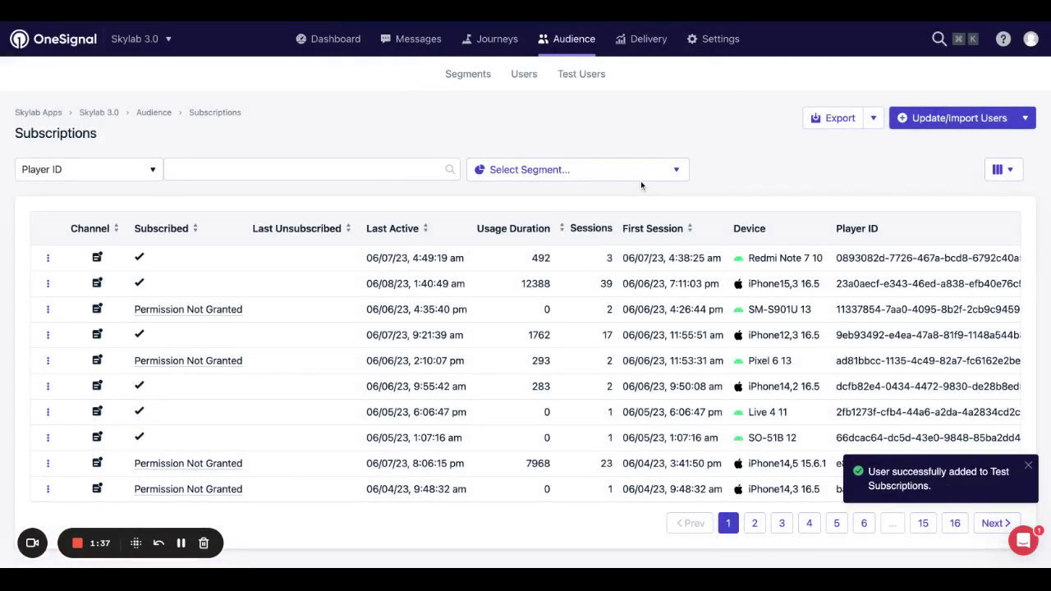
pyautogui.click(597, 78)
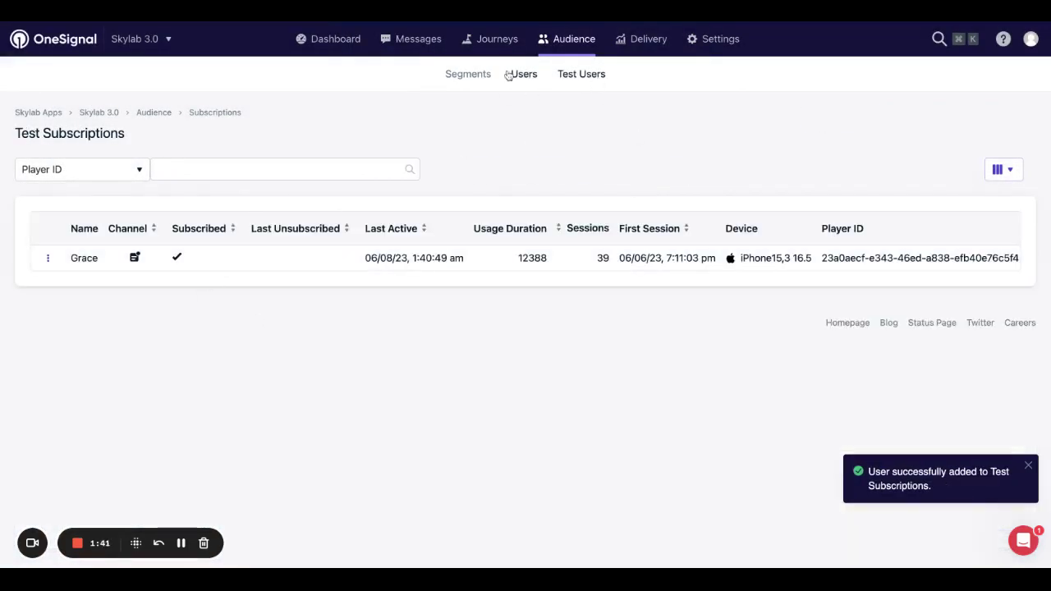
pyautogui.click(473, 74)
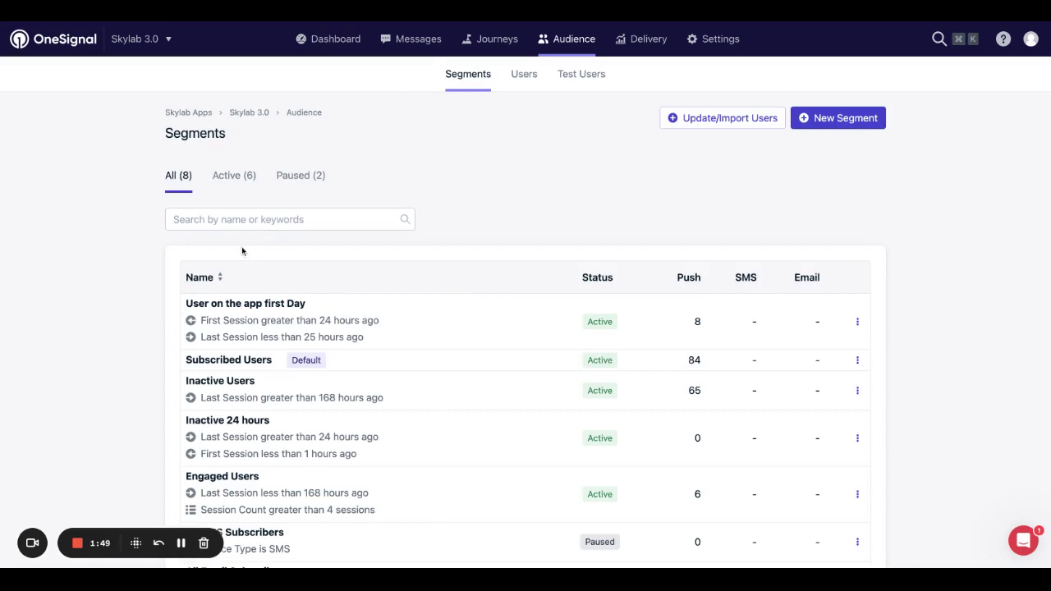
# Delete the 'User on the app first Day' and 'Inactive 24 hours' segments.
pyautogui.click(857, 327)
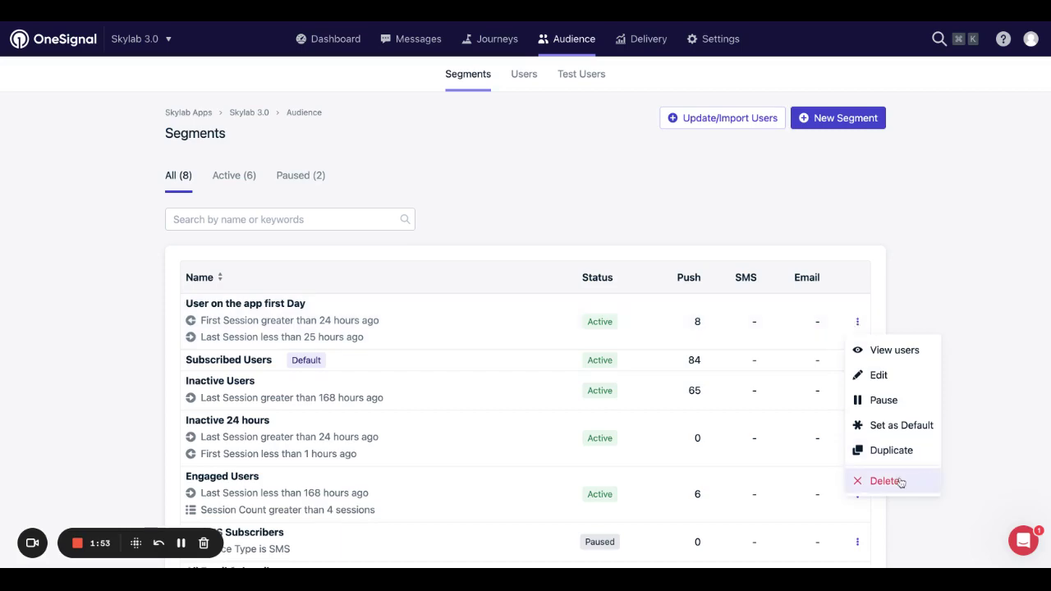
pyautogui.click(899, 482)
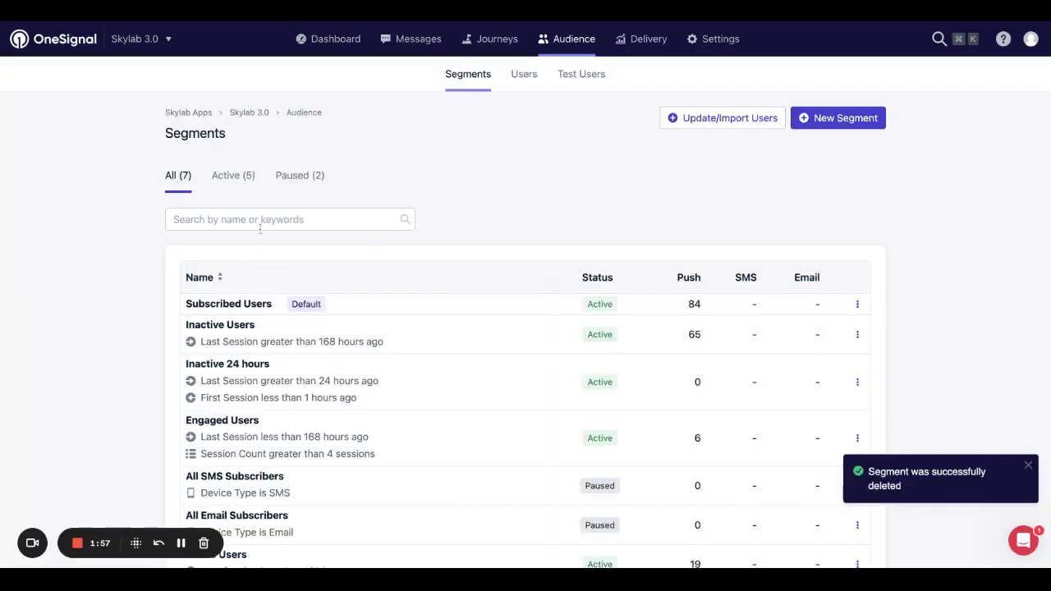
pyautogui.click(857, 382)
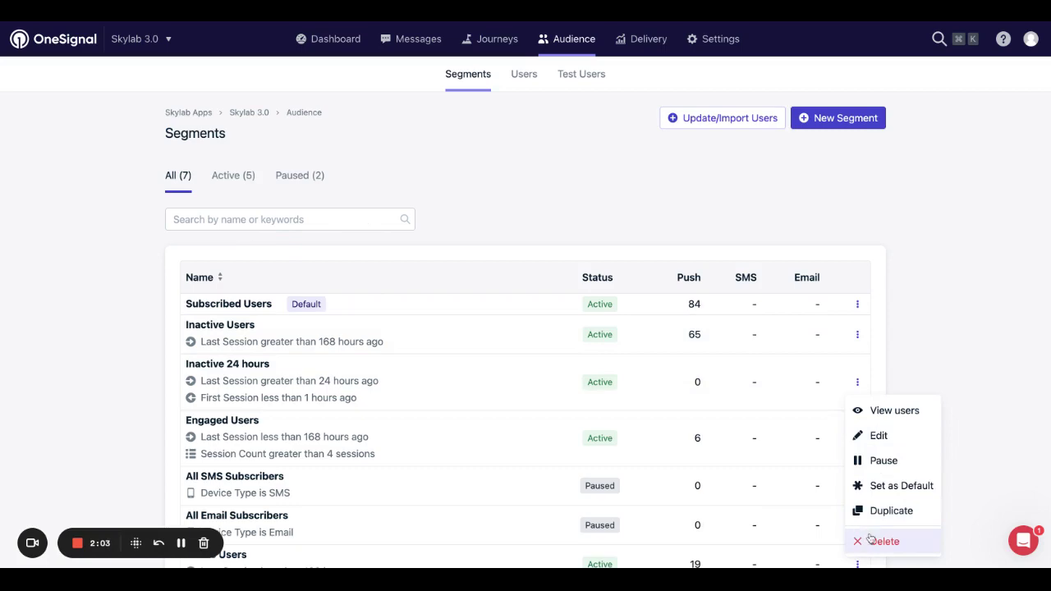
pyautogui.click(864, 538)
pyautogui.click(629, 153)
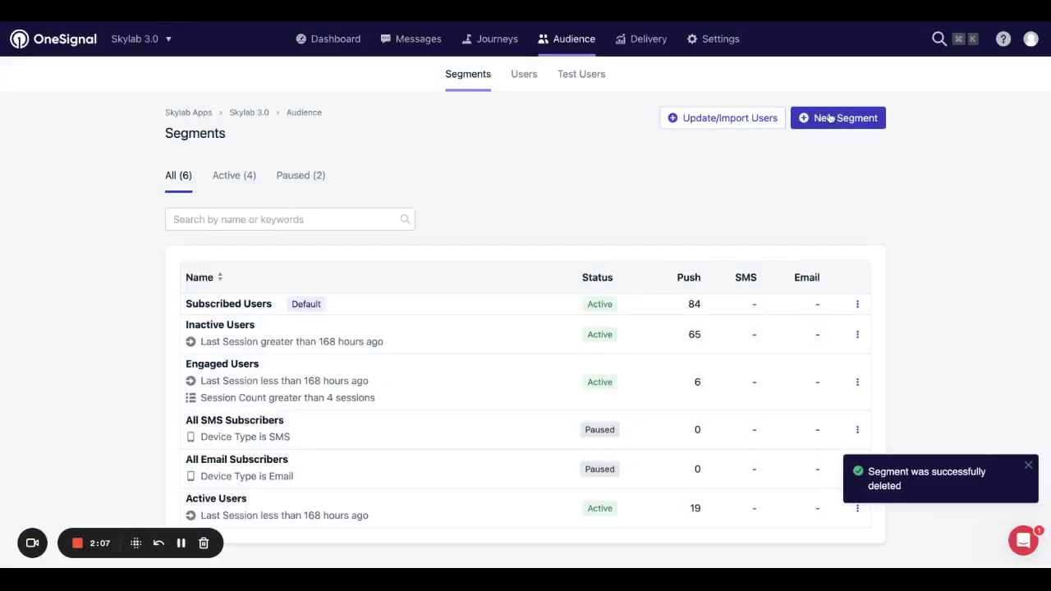
pyautogui.click(838, 117)
# Name the new segment 'Inactive for 24 hours'.
pyautogui.click(381, 127)
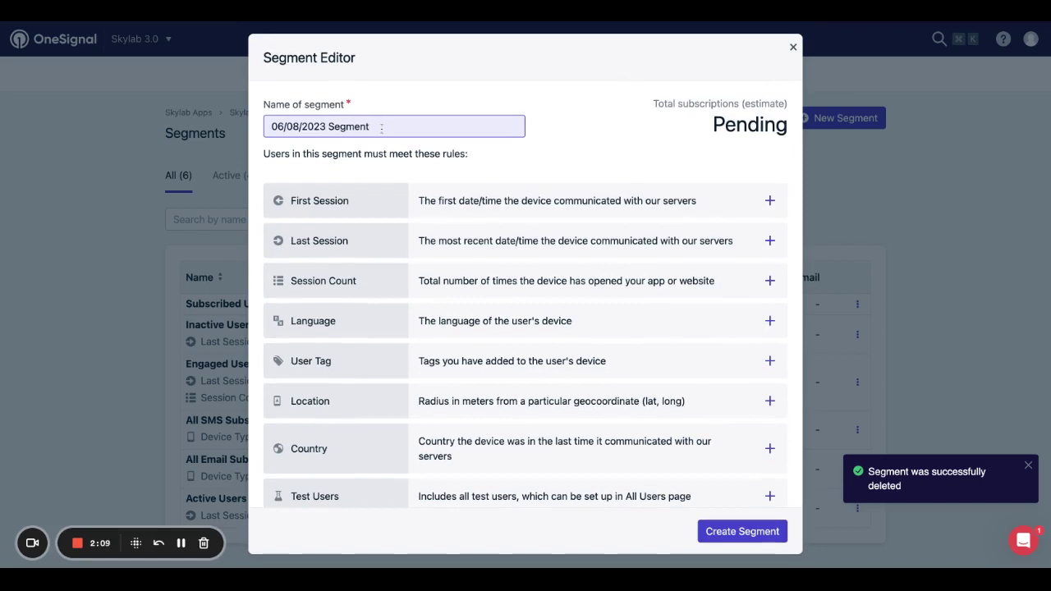
pyautogui.hotkey('ctrl', 'shift', 'Left')
pyautogui.hotkey('ctrl', 'shift', 'Left')
pyautogui.write('Inave')
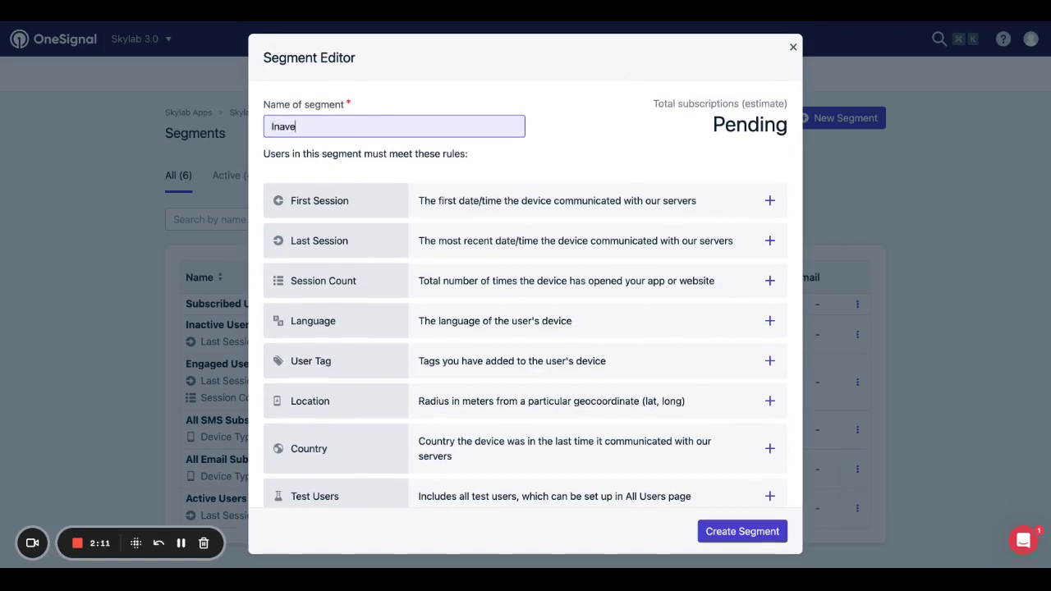
pyautogui.press('BackSpace')
pyautogui.press('BackSpace')
pyautogui.write('ctive for 24 hours')
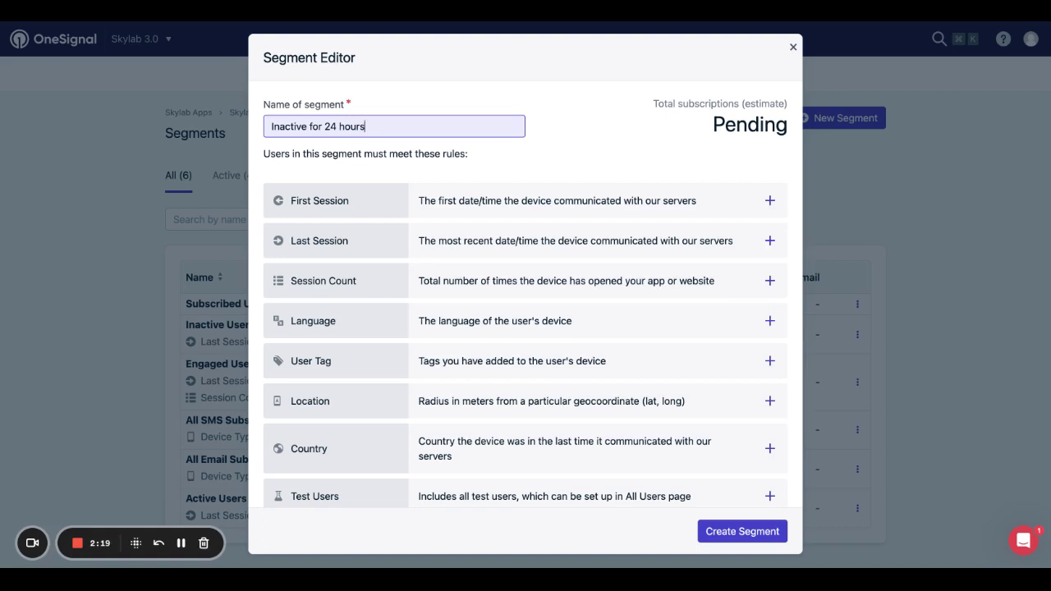
# Add Last Session rules for greater than 24 and less than 25 hours, and create the segment.
pyautogui.click(333, 242)
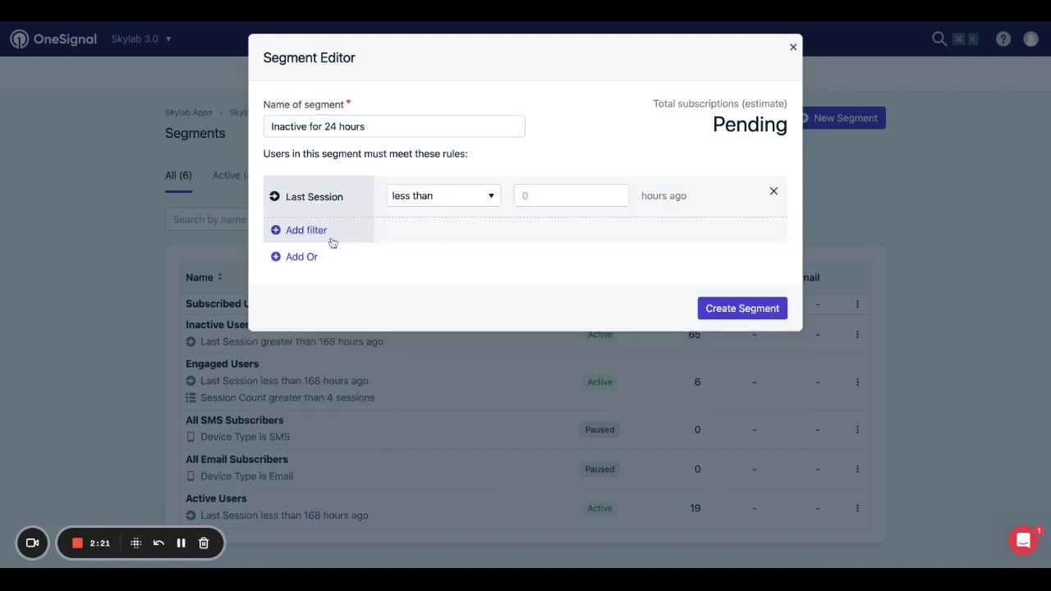
pyautogui.click(468, 201)
pyautogui.click(535, 194)
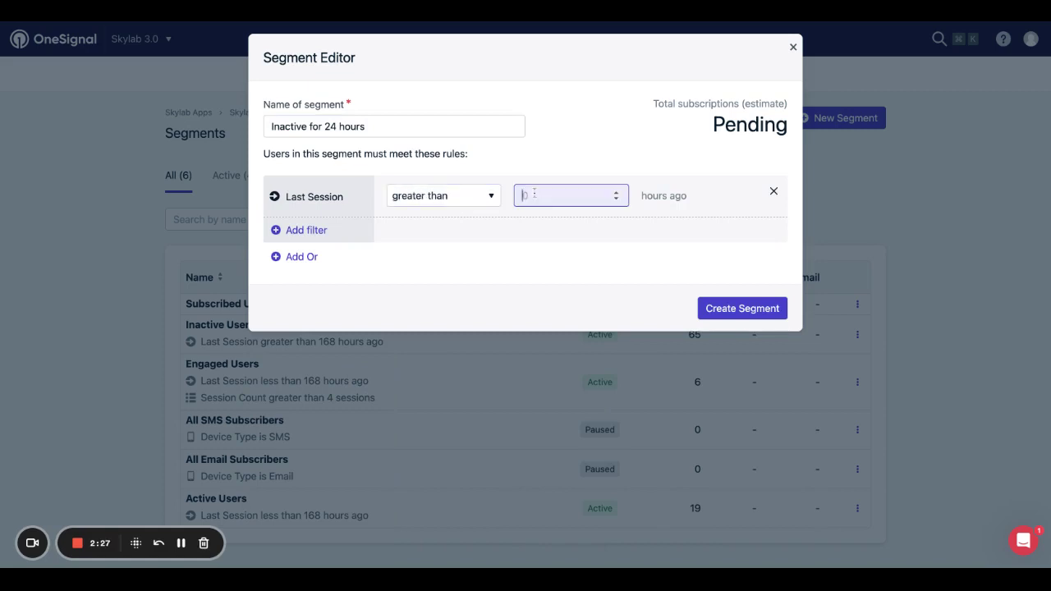
pyautogui.write('24')
pyautogui.click(324, 233)
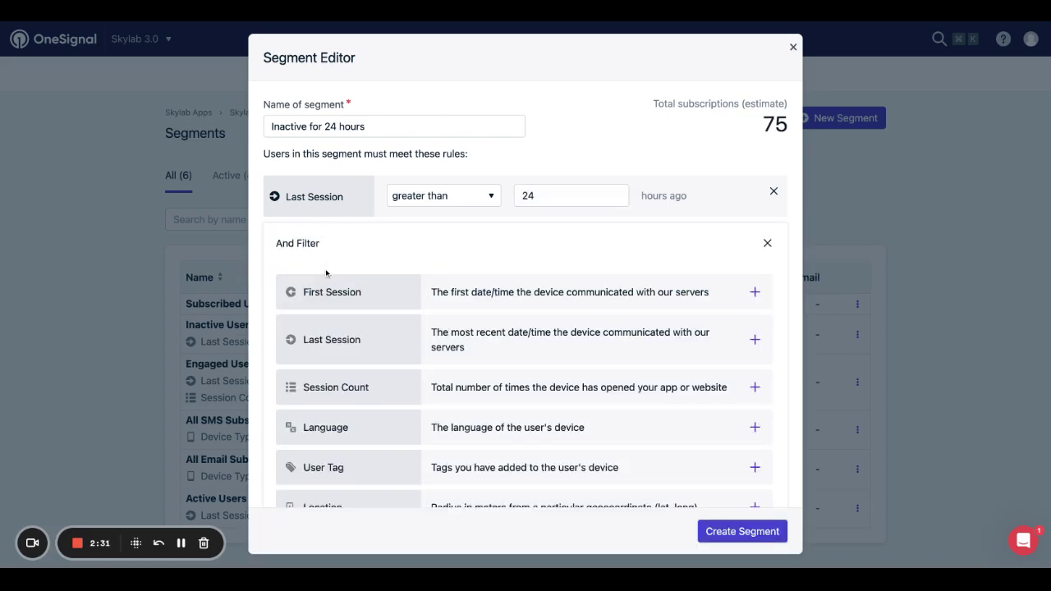
pyautogui.click(334, 341)
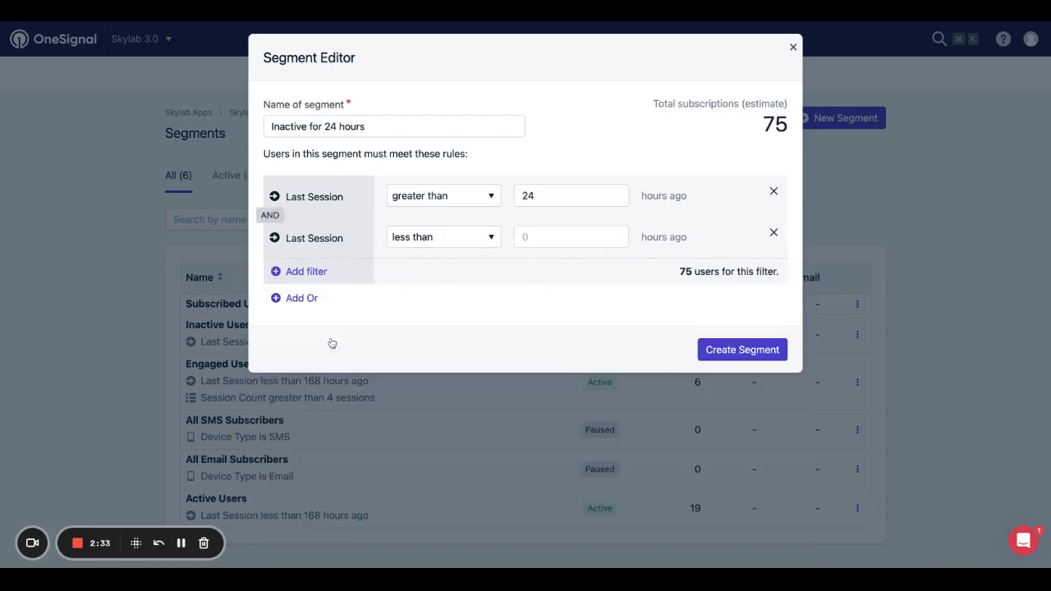
pyautogui.click(538, 236)
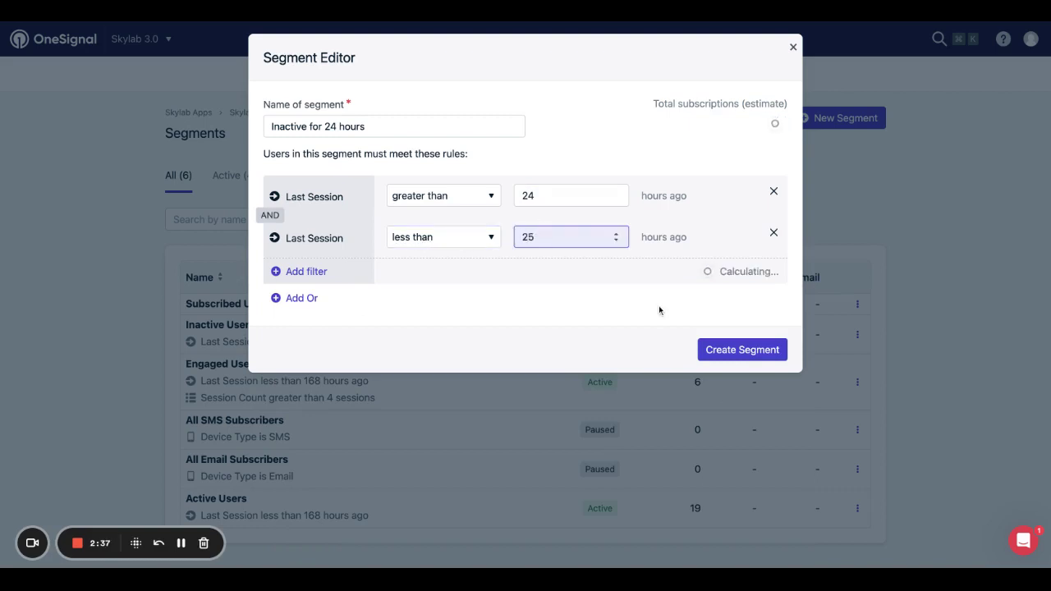
pyautogui.click(731, 352)
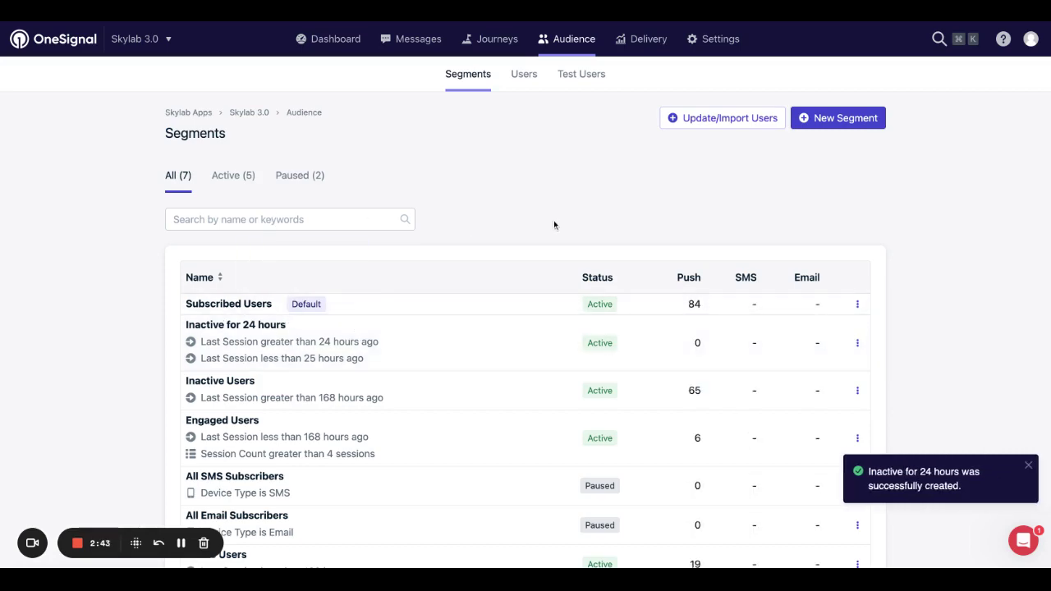
# Start a segment named 'Users on App 24hrs' with a First Session greater than 24 hours rule.
pyautogui.click(825, 117)
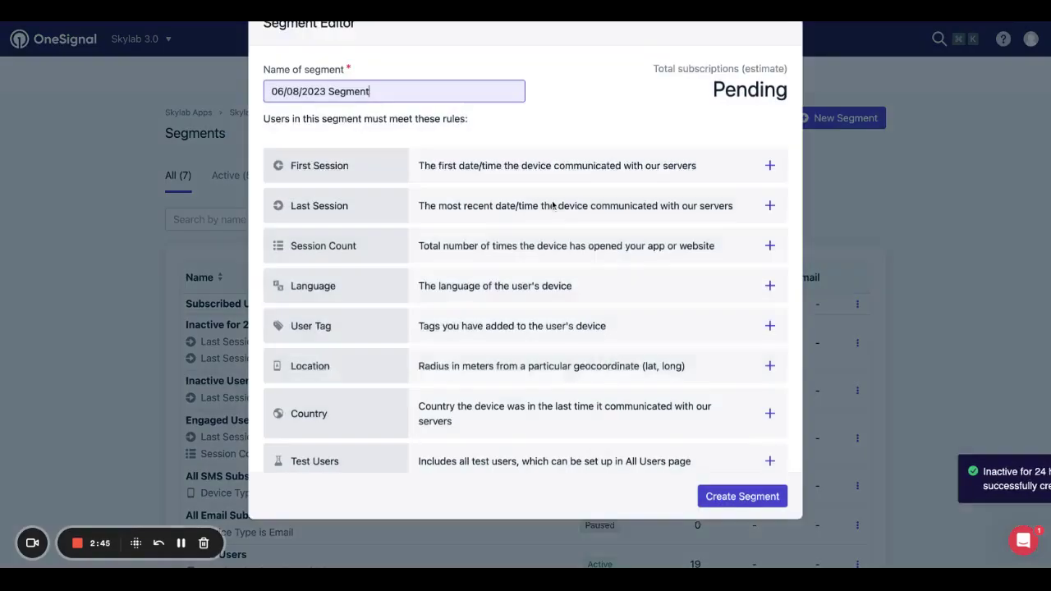
pyautogui.tripleClick(356, 126)
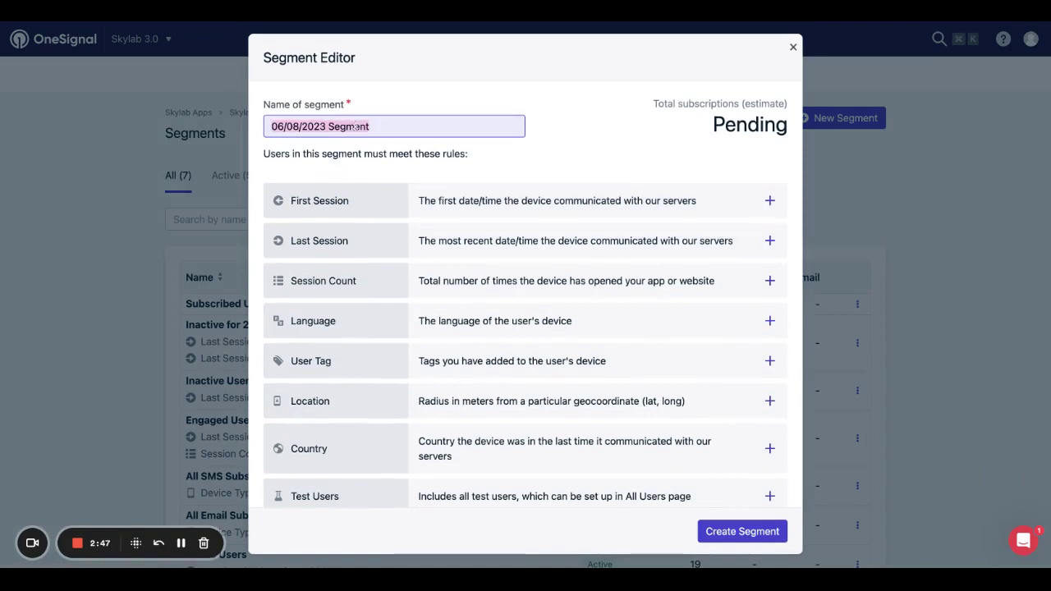
pyautogui.write('U')
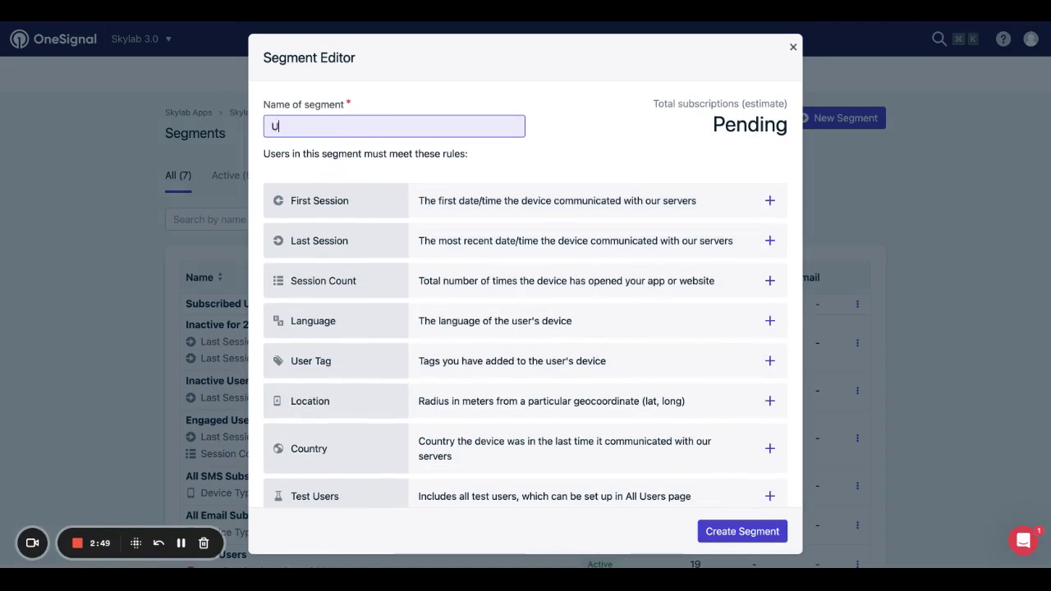
pyautogui.write('sers on A')
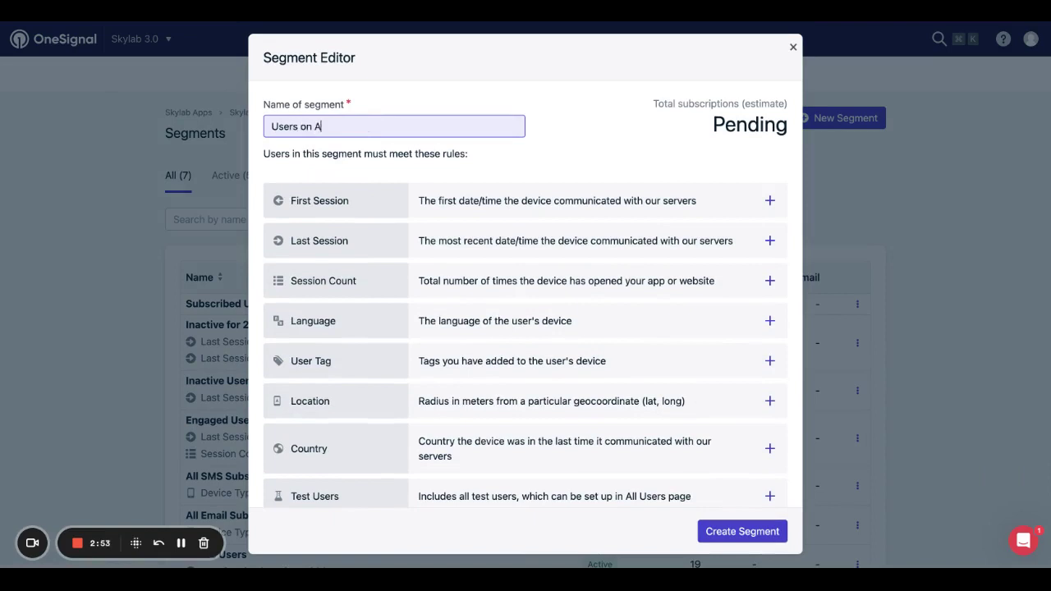
pyautogui.write('pp 24hrs')
pyautogui.click(353, 203)
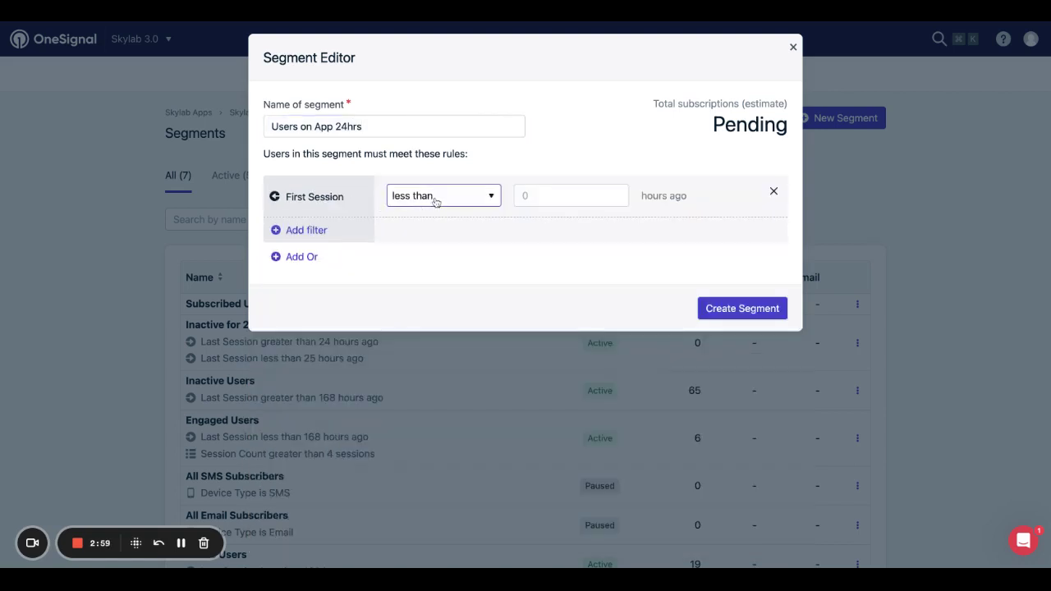
pyautogui.press('Down')
pyautogui.press('Tab')
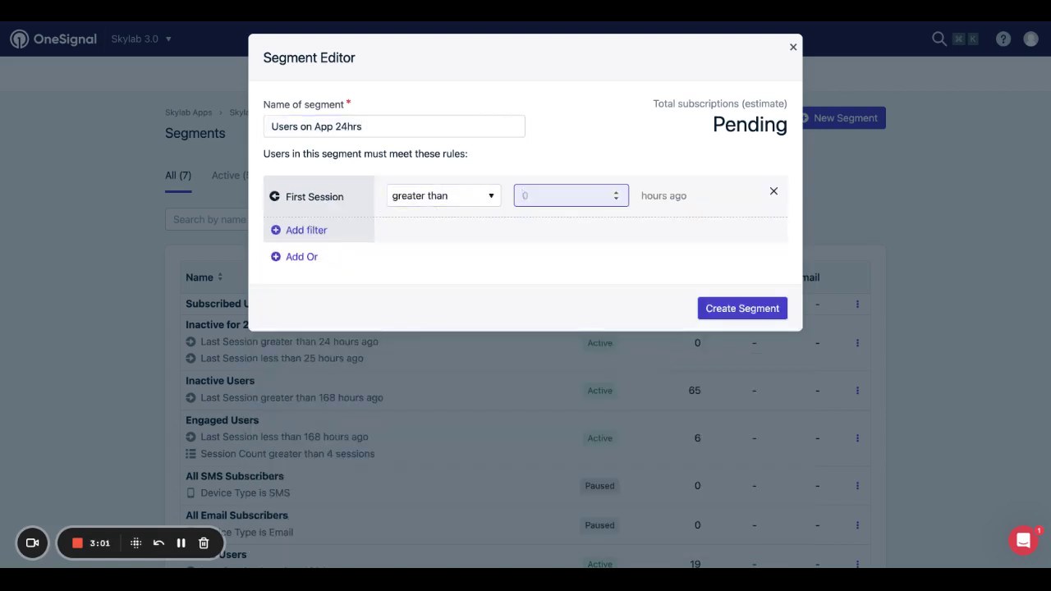
pyautogui.write('24')
# Add a First Session less than 25 hours rule, save the segment, and start another new segment.
pyautogui.click(310, 230)
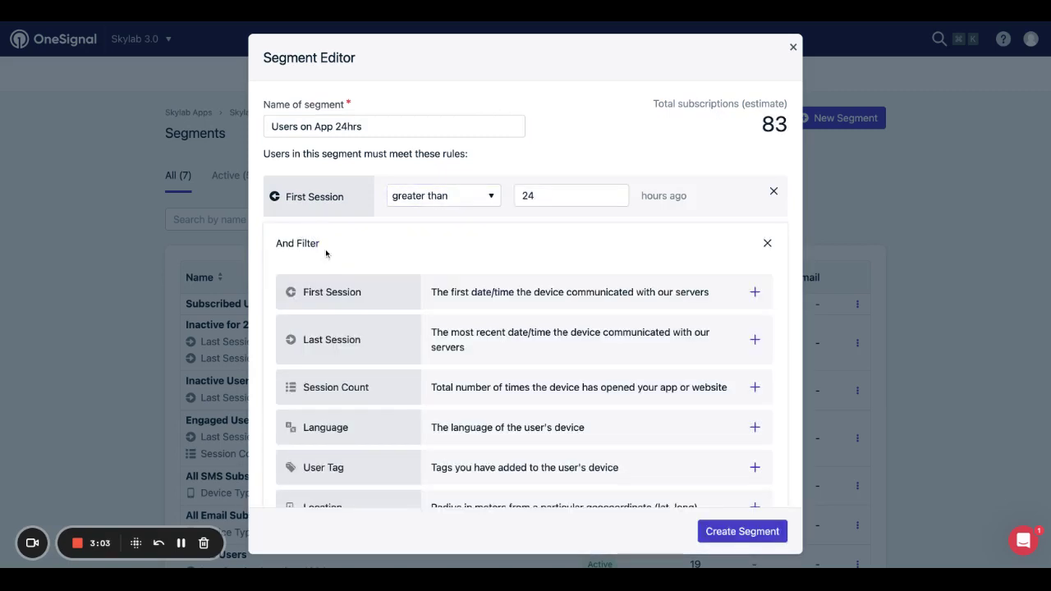
pyautogui.click(332, 292)
pyautogui.click(526, 238)
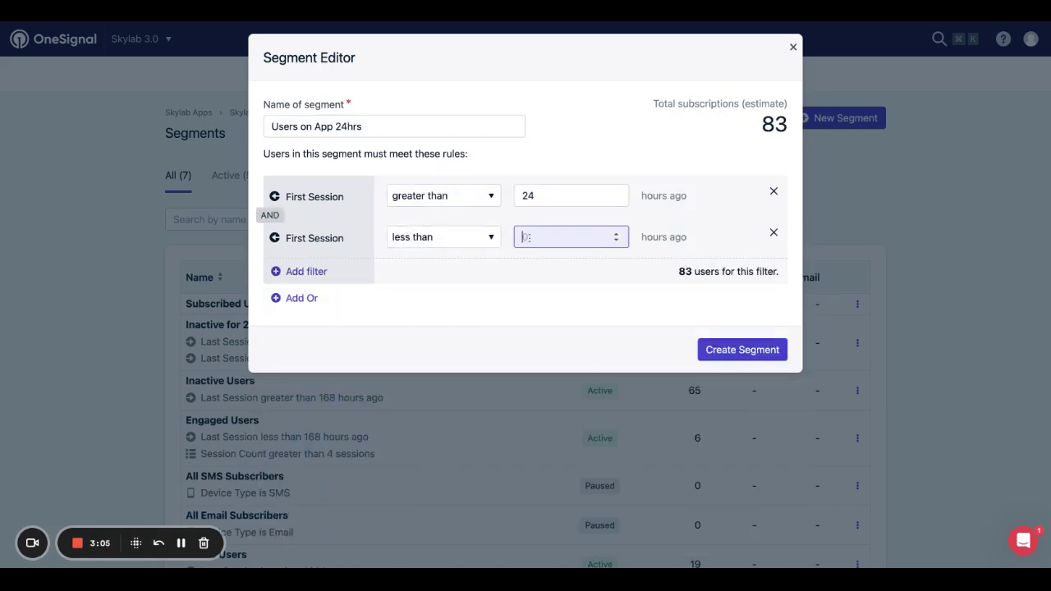
pyautogui.write('25')
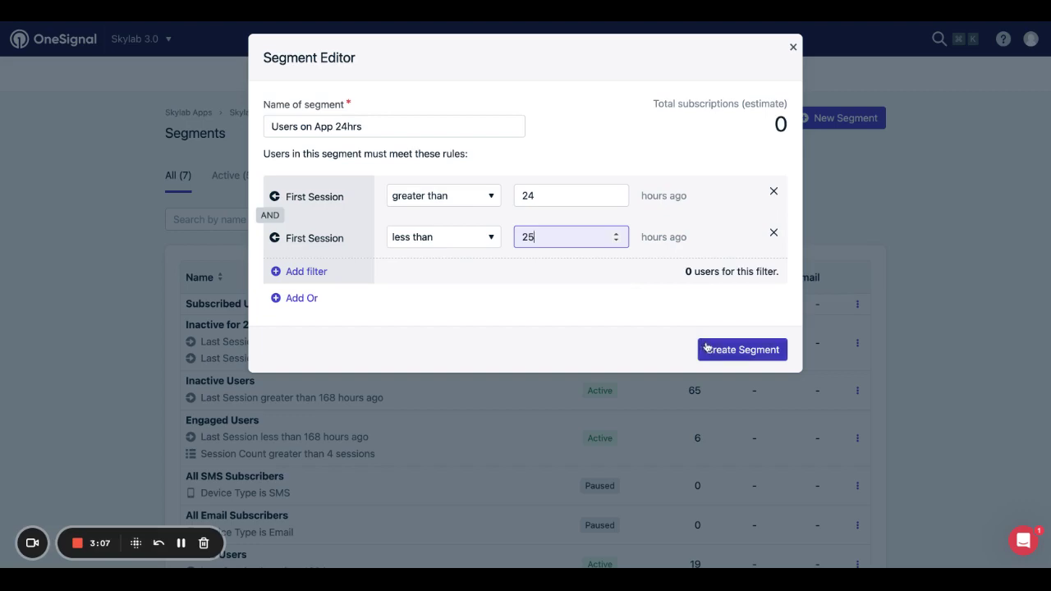
pyautogui.click(703, 349)
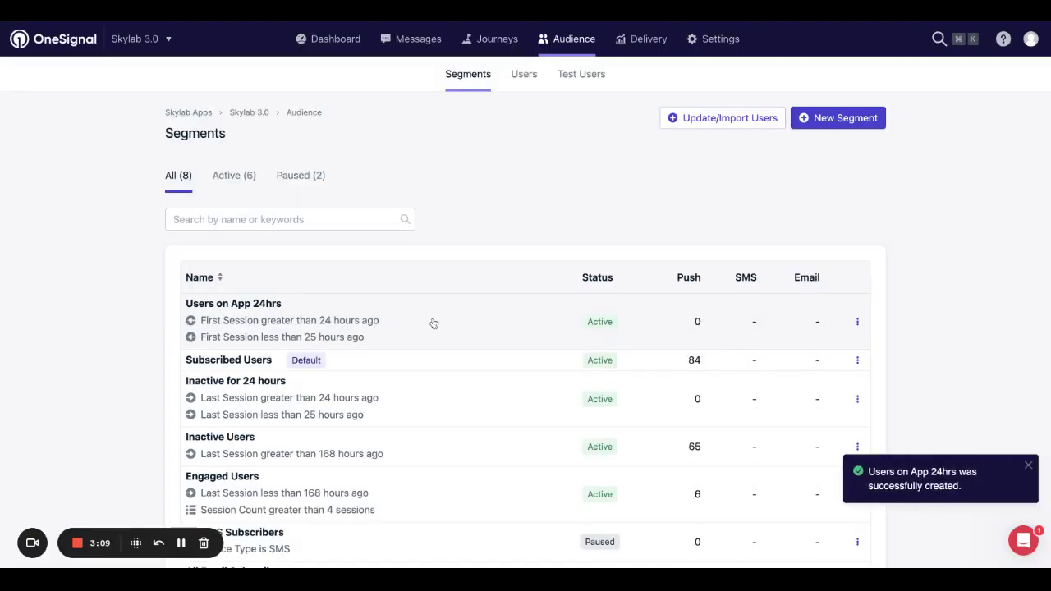
pyautogui.click(826, 116)
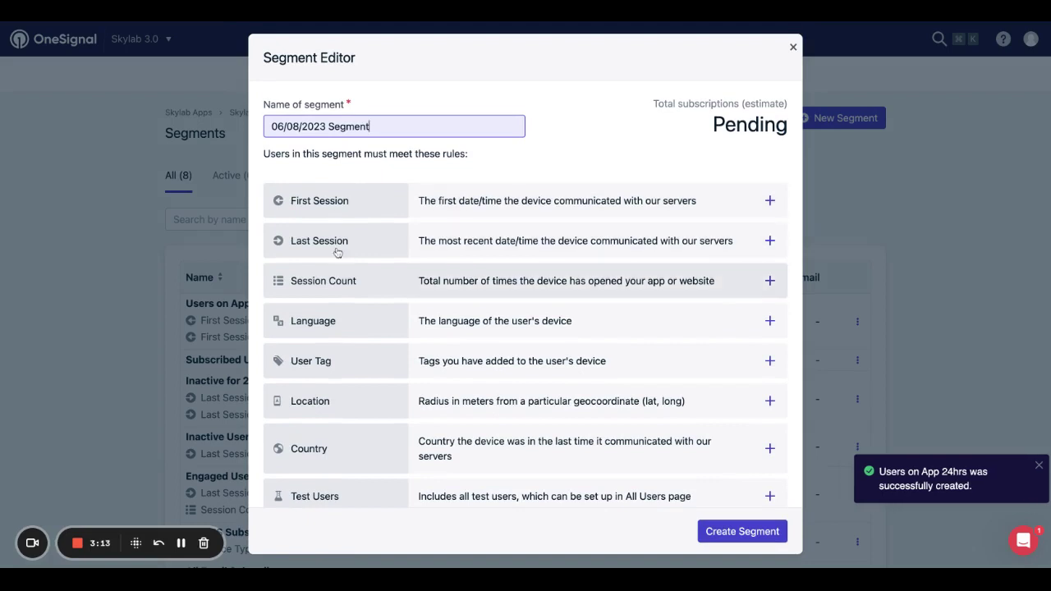
pyautogui.scroll(-5, 348, 330)
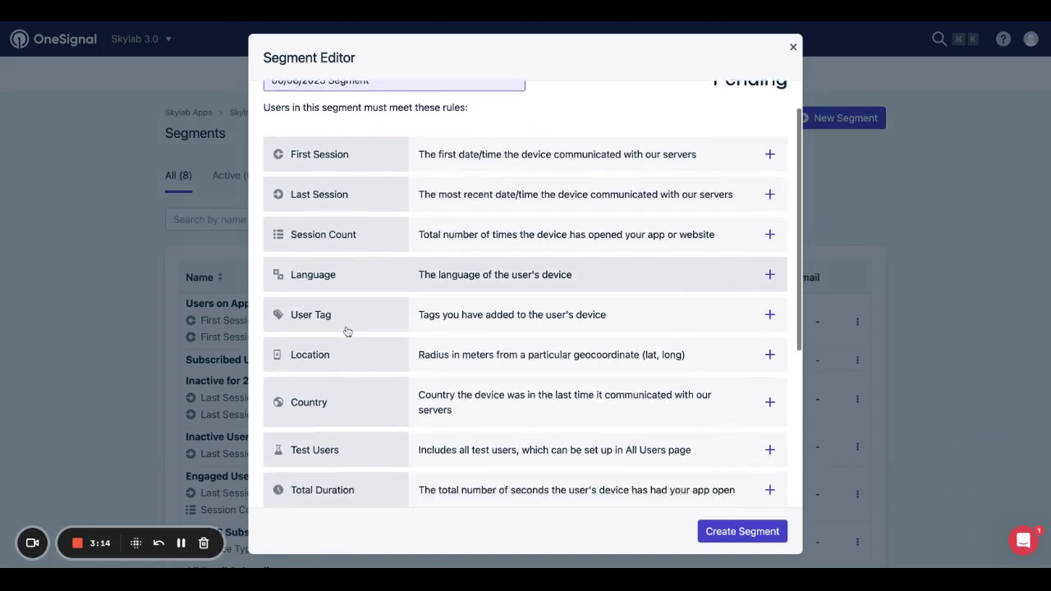
pyautogui.scroll(-3, 347, 331)
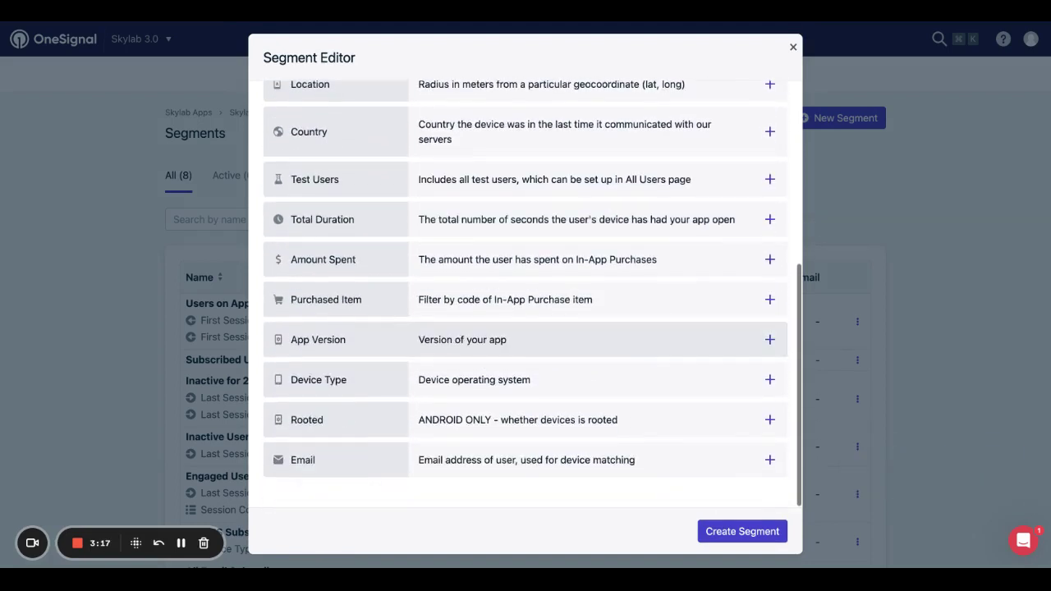
pyautogui.scroll(8, 348, 339)
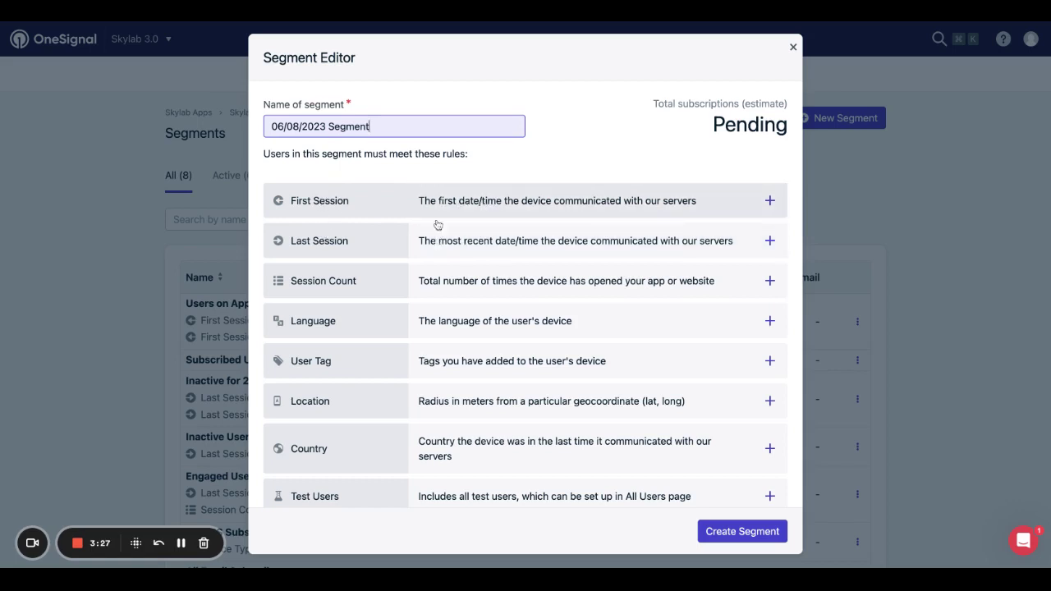
# Discard the unsaved segment and go to the Messages push notifications list.
pyautogui.click(793, 48)
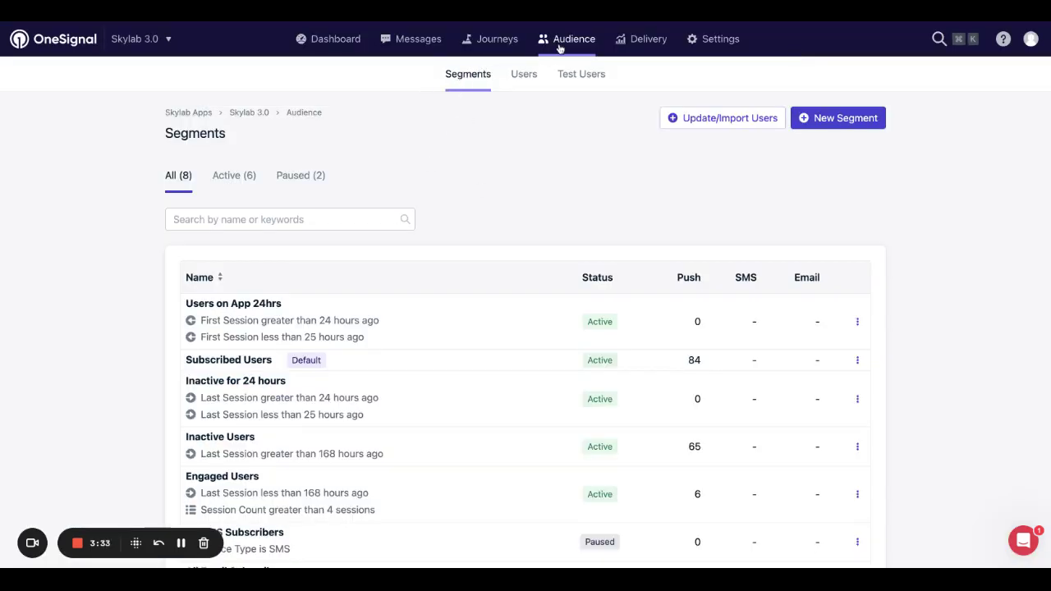
pyautogui.click(423, 43)
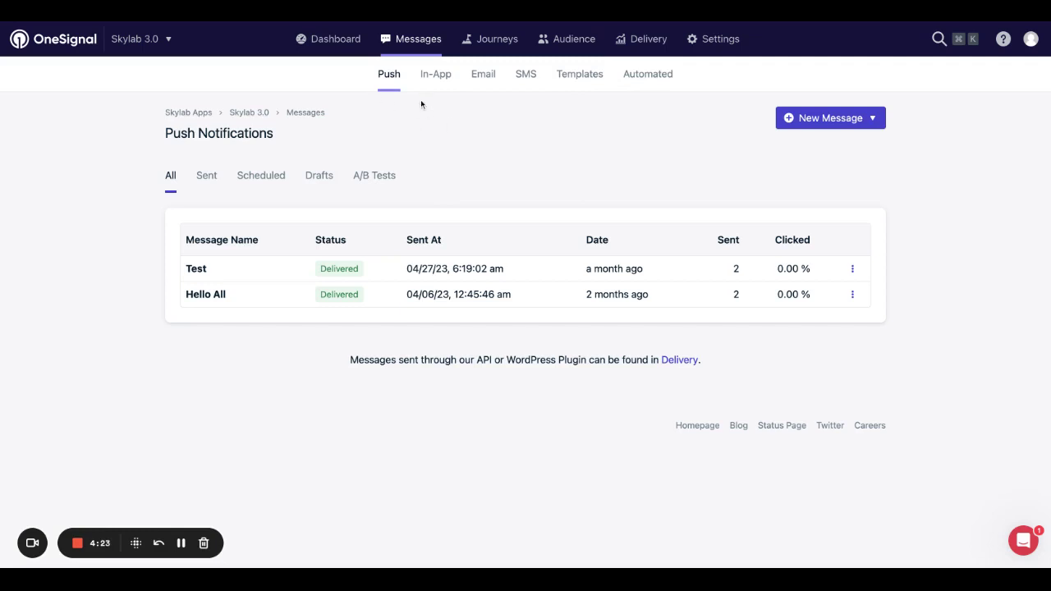
# Start a new push notification from the New Message menu.
pyautogui.click(812, 122)
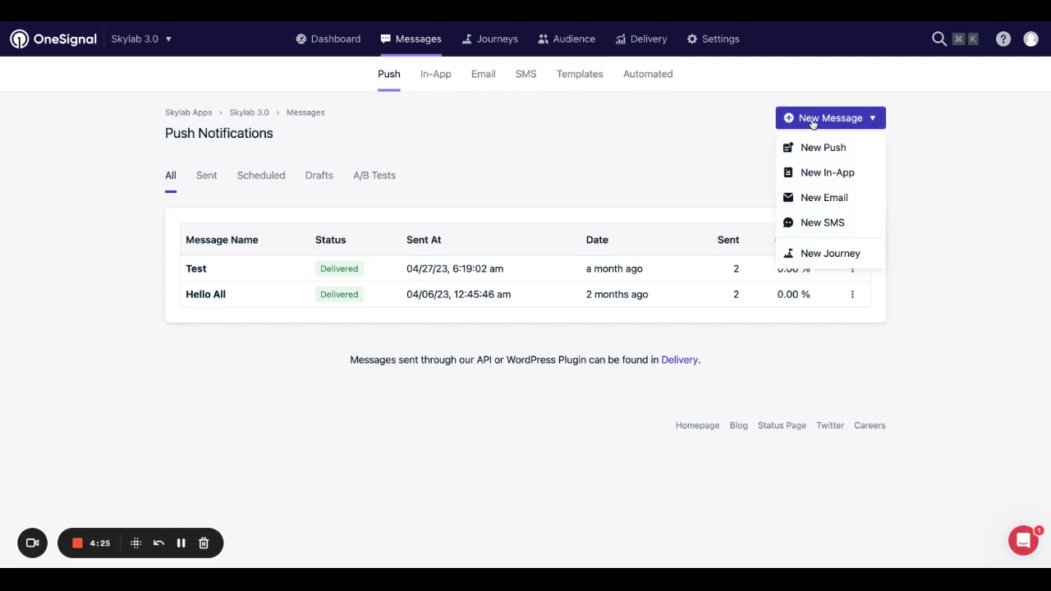
pyautogui.click(812, 147)
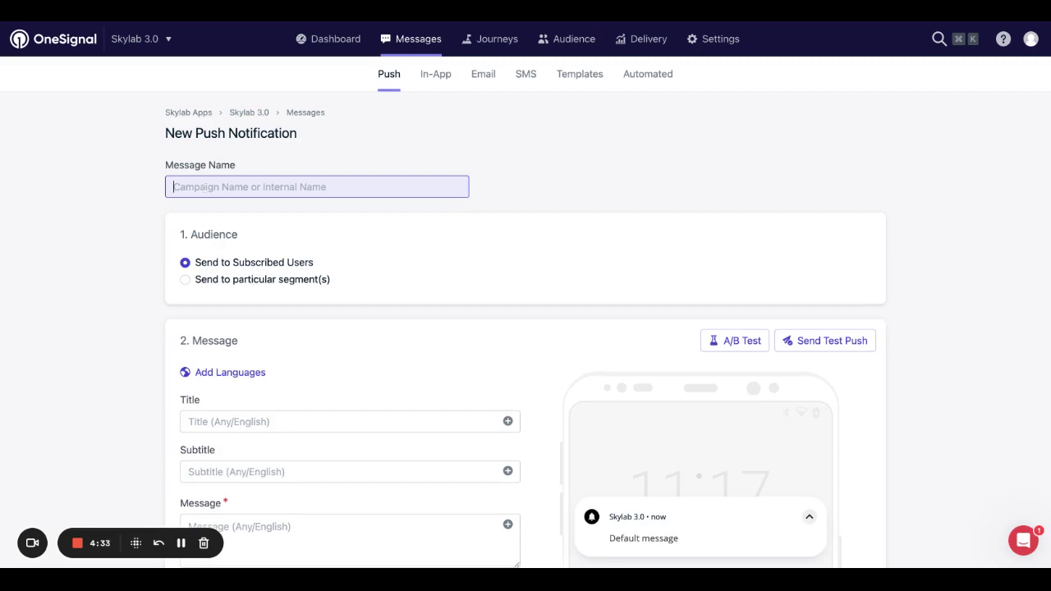
pyautogui.scroll(-1, 216, 215)
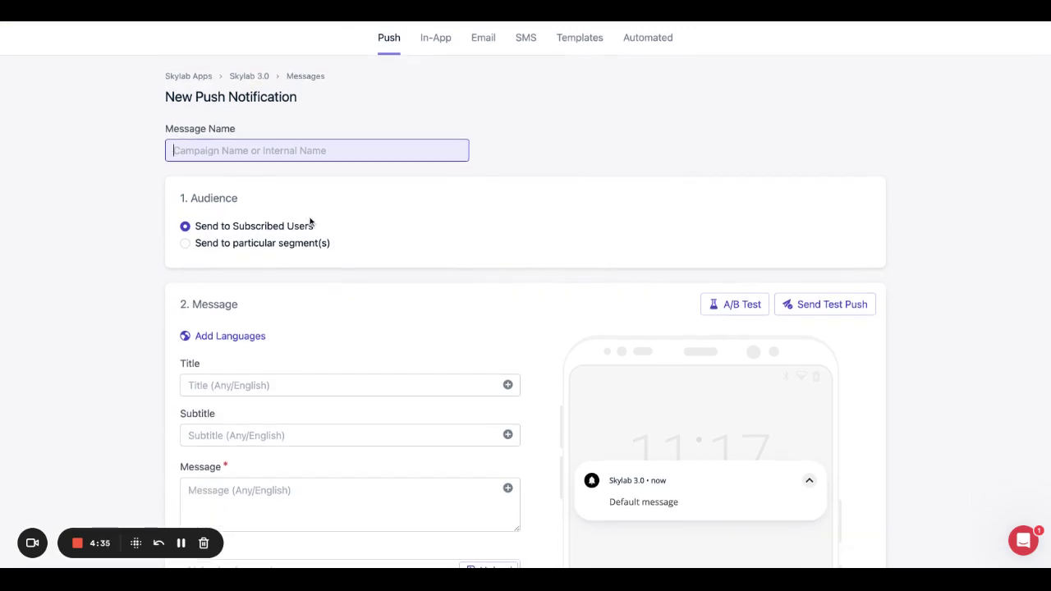
# Target particular segments: drop Subscribed Users, include Active Users and Users on App 24hrs.
pyautogui.click(188, 245)
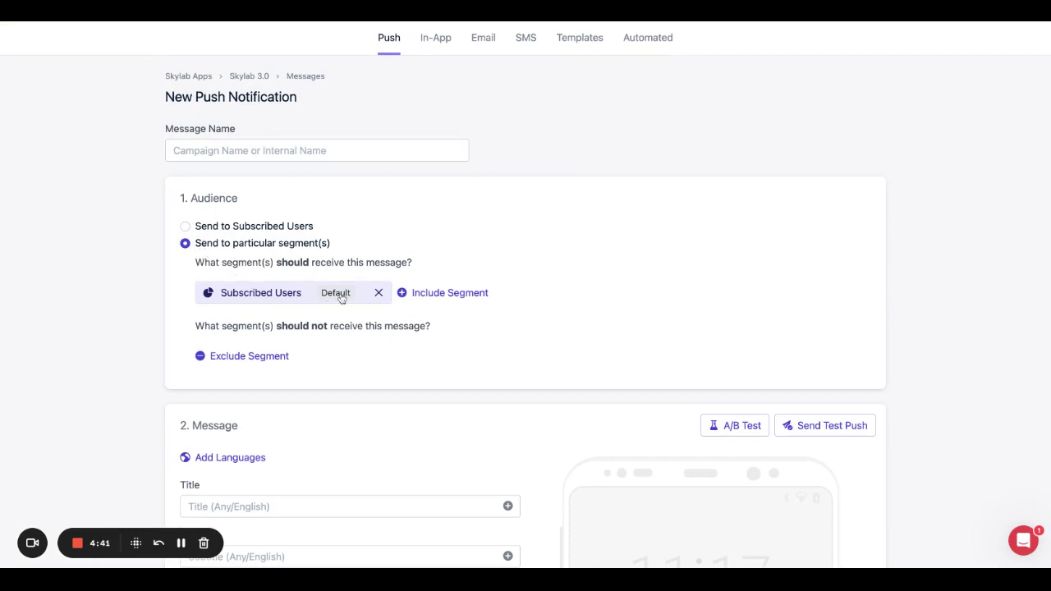
pyautogui.click(378, 292)
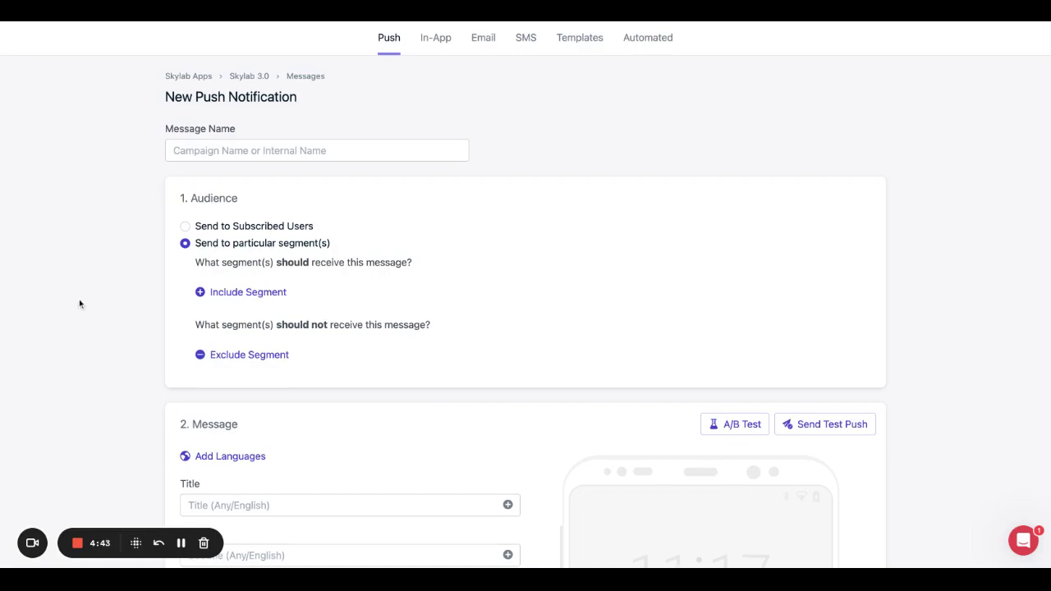
pyautogui.click(225, 292)
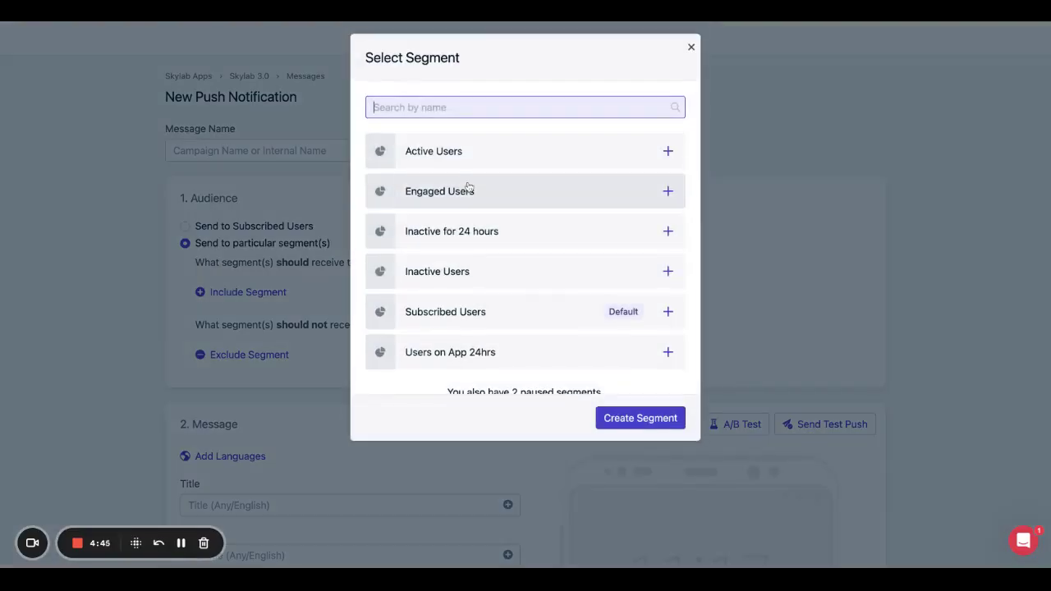
pyautogui.click(485, 163)
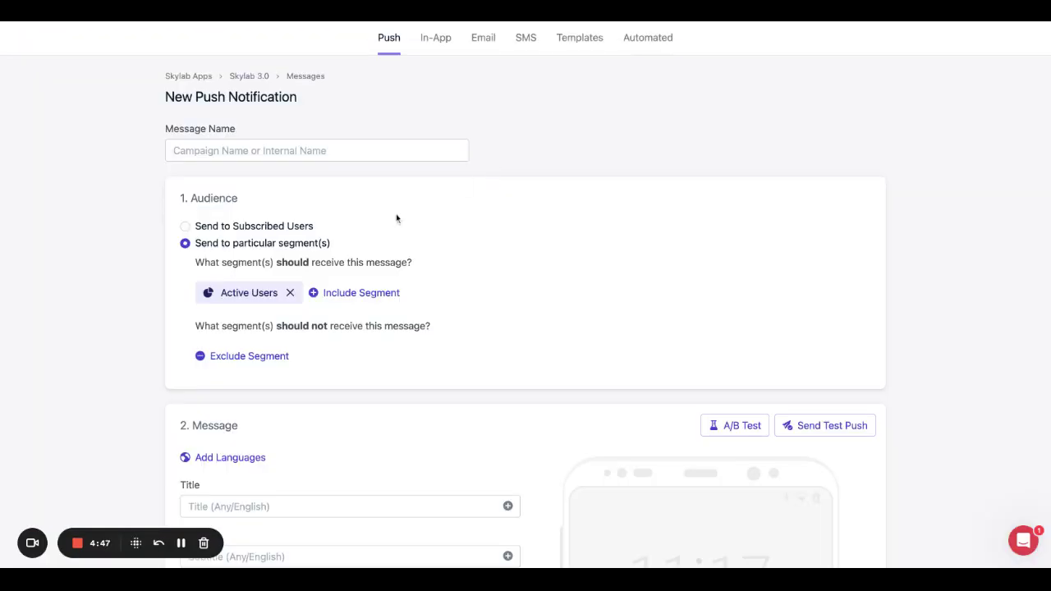
pyautogui.click(344, 294)
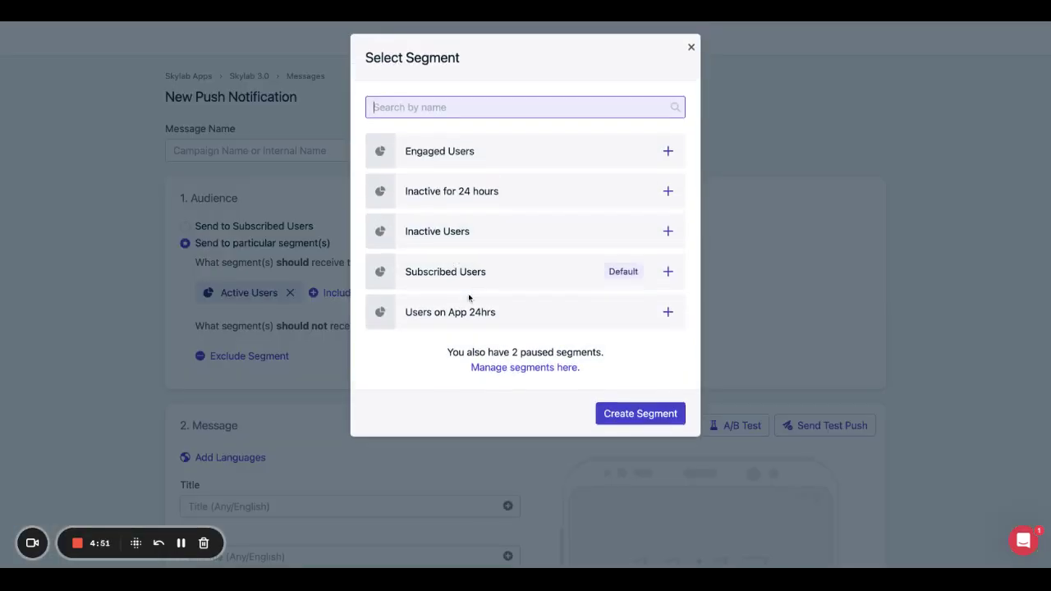
pyautogui.click(441, 310)
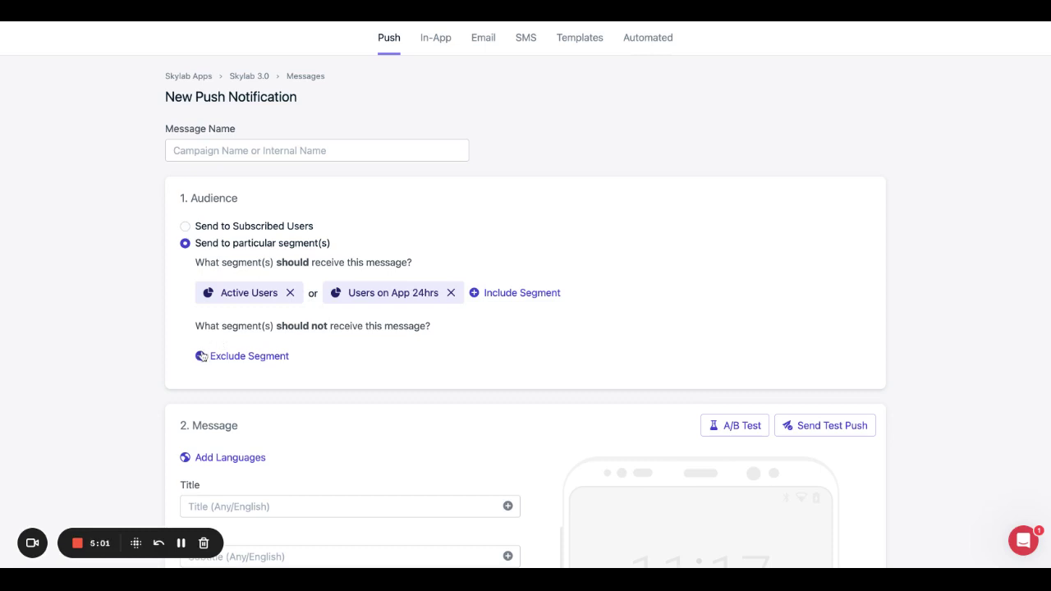
# Fill in the notification's title 'Title', subtitle 'Sub' and message 'Message'.
pyautogui.scroll(-5, 343, 332)
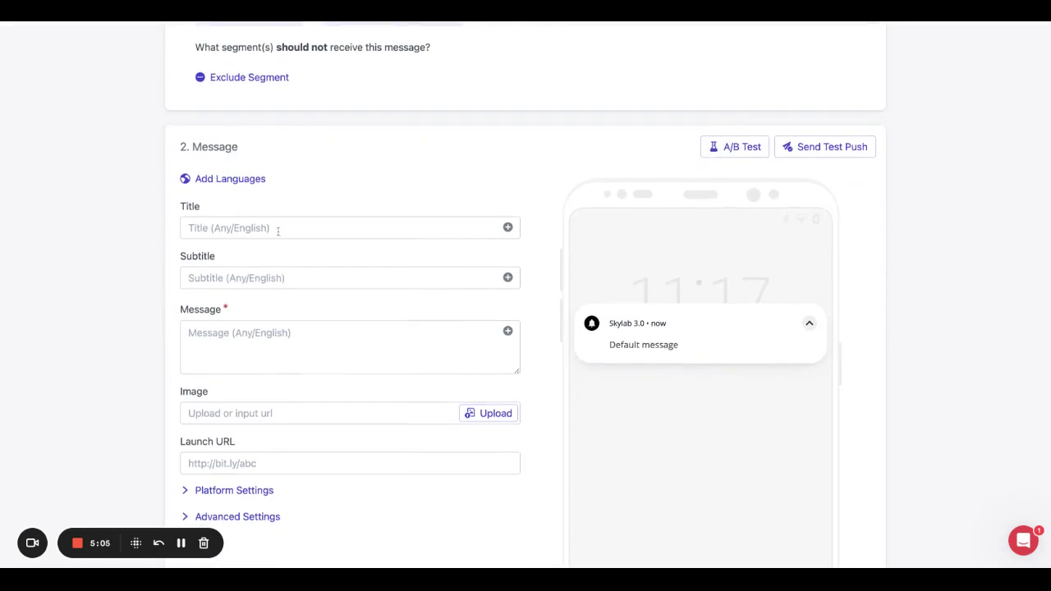
pyautogui.click(278, 230)
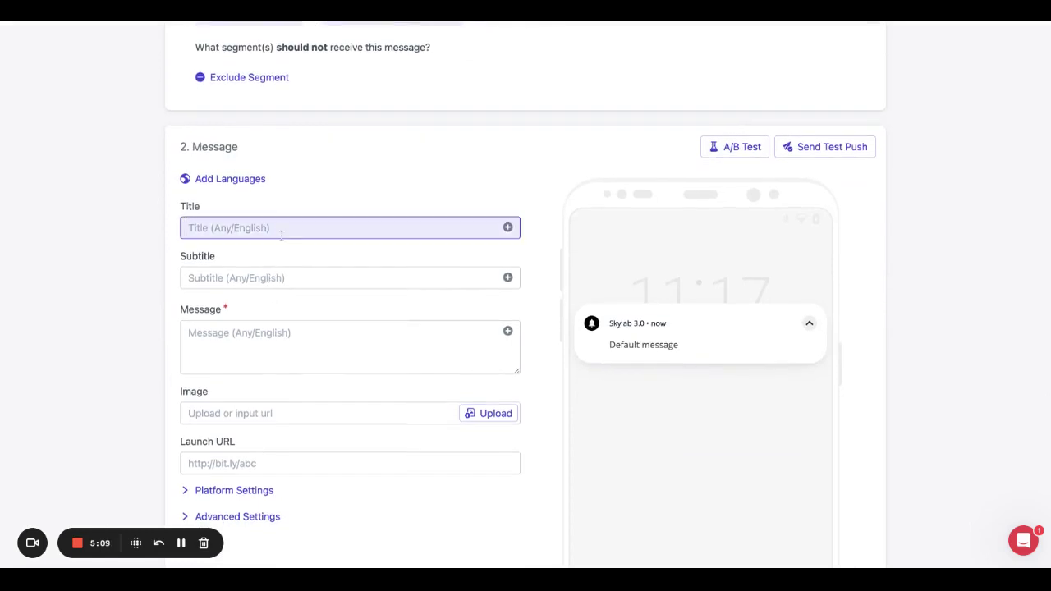
pyautogui.write('T')
pyautogui.press('BackSpace')
pyautogui.write('T')
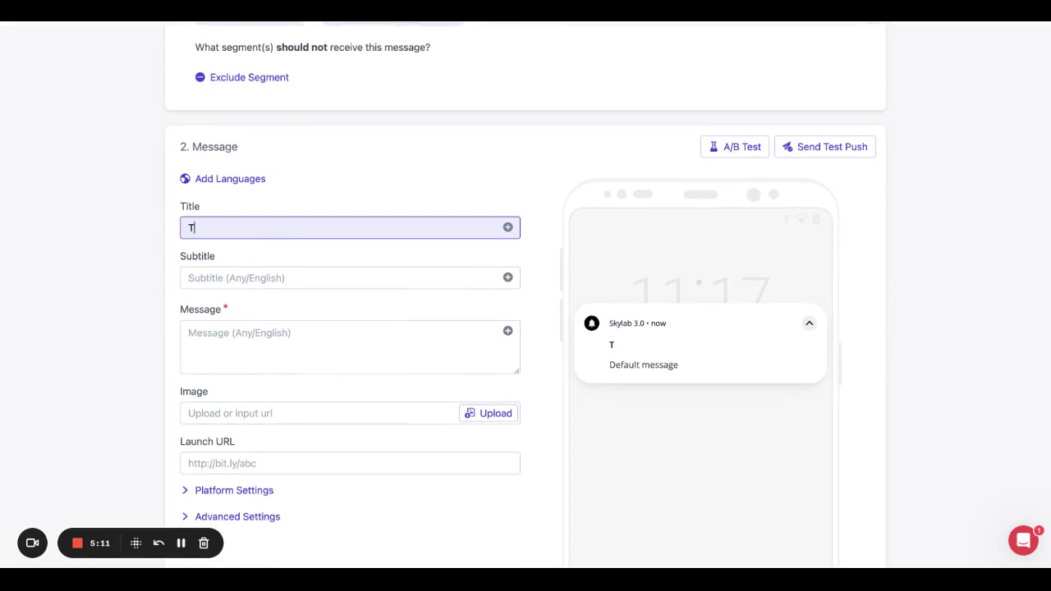
pyautogui.write('itle')
pyautogui.press('Tab')
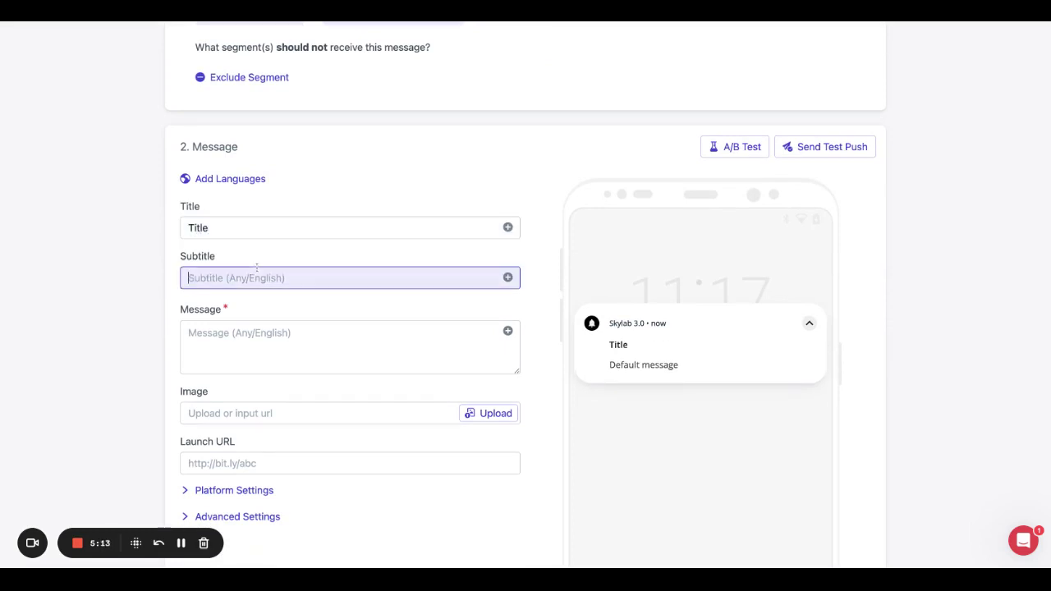
pyautogui.write('Sub')
pyautogui.click(212, 333)
pyautogui.write('Mess')
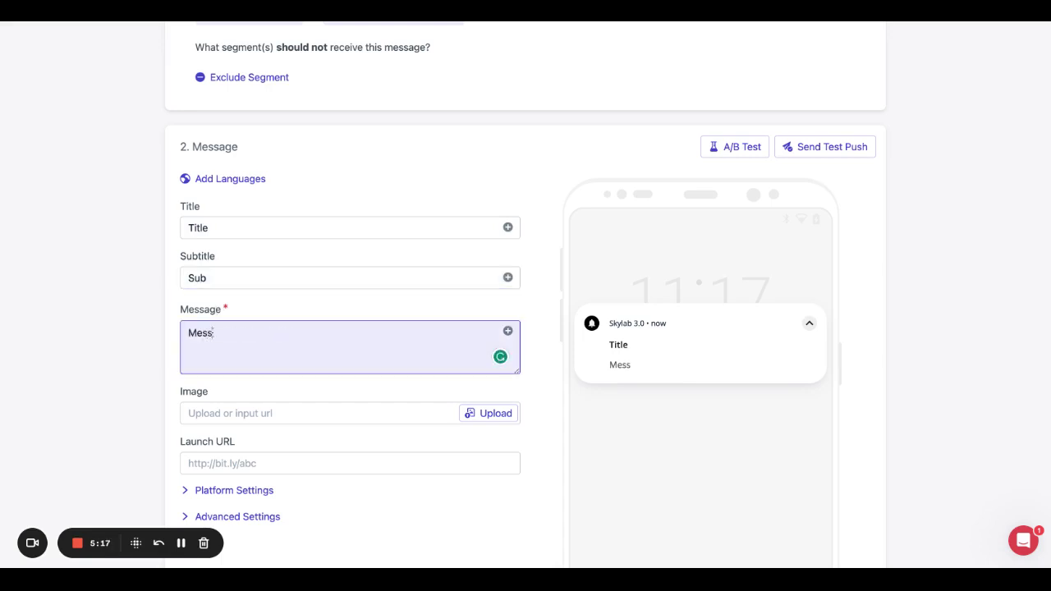
pyautogui.write('age')
# Preview the notification on iOS and back on Android, then clear the 'Sub' subtitle.
pyautogui.scroll(-2, 605, 339)
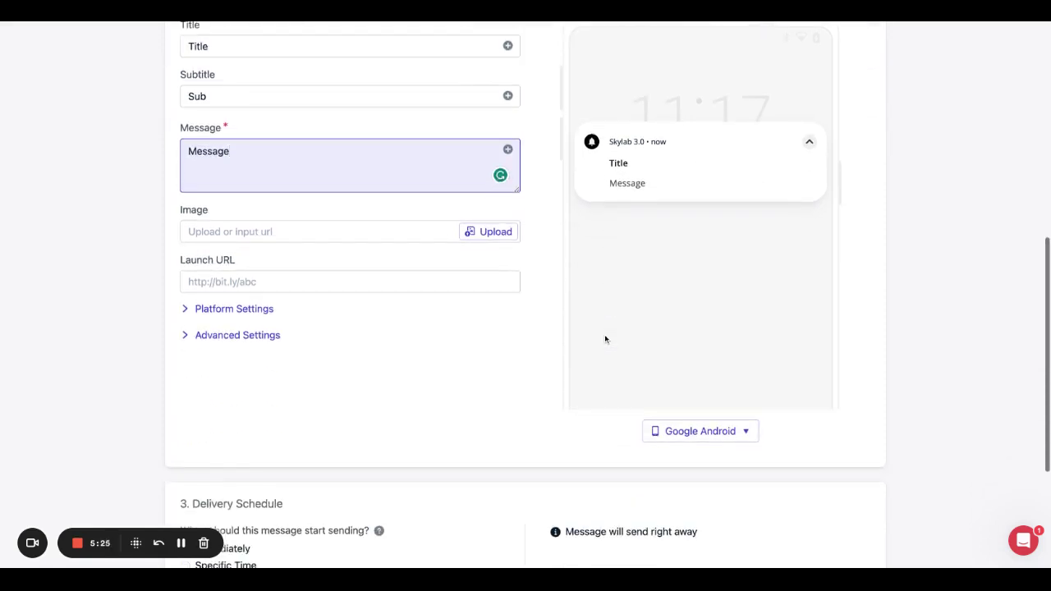
pyautogui.click(684, 435)
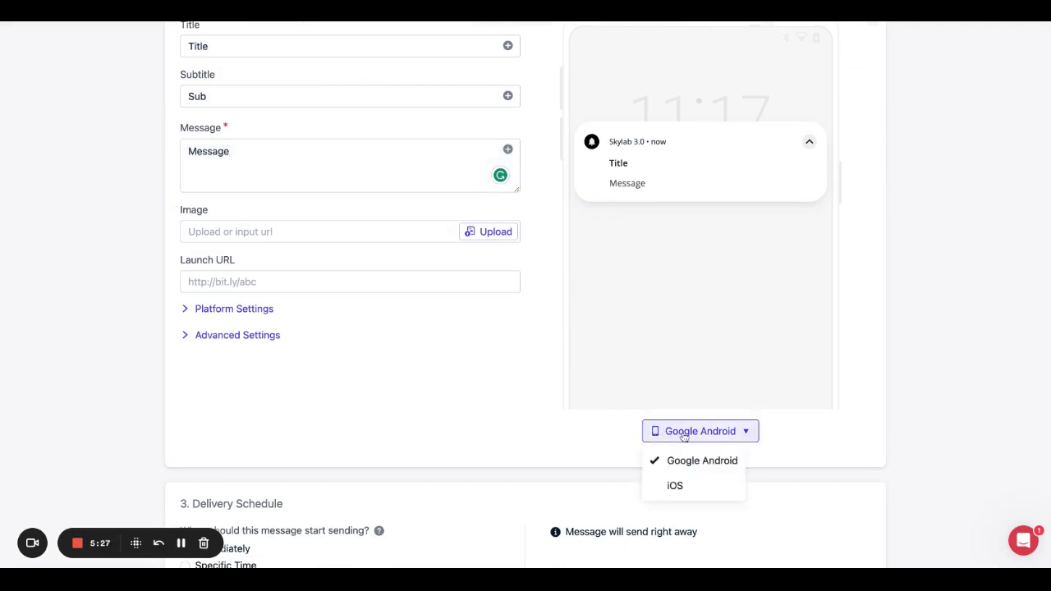
pyautogui.click(675, 486)
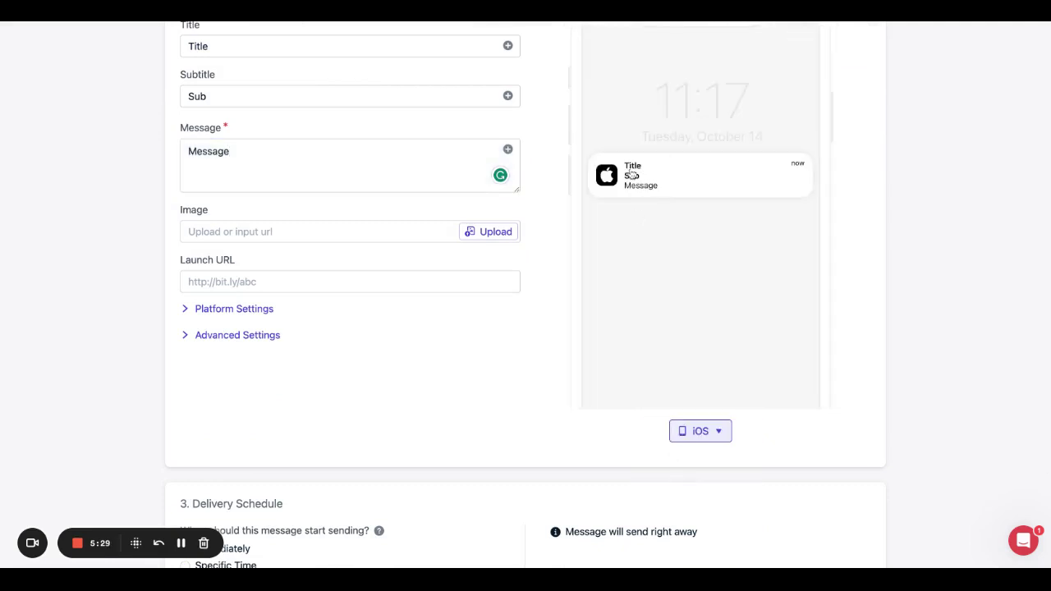
pyautogui.click(683, 435)
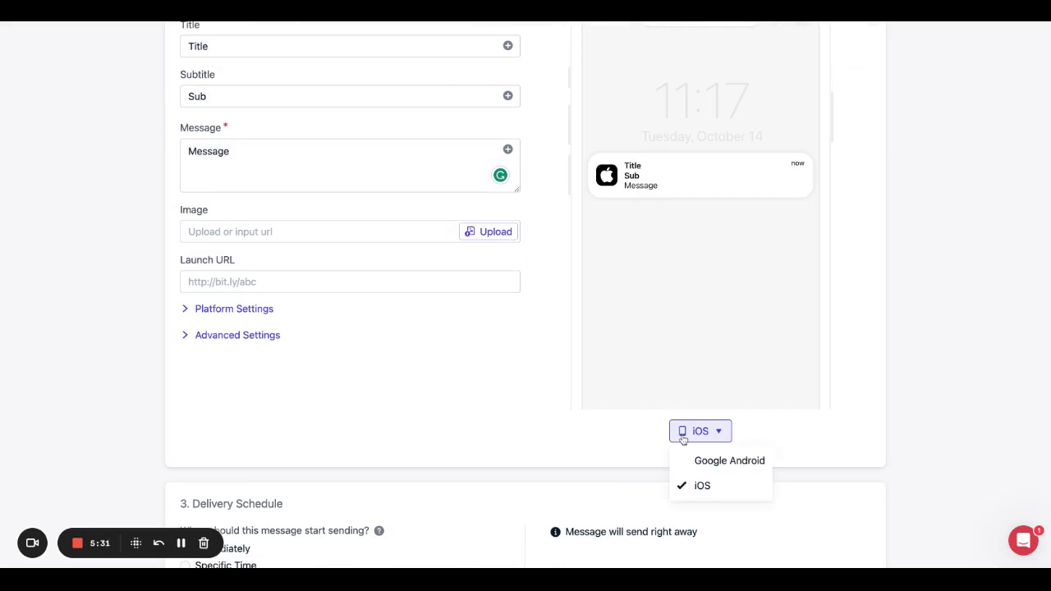
pyautogui.click(690, 464)
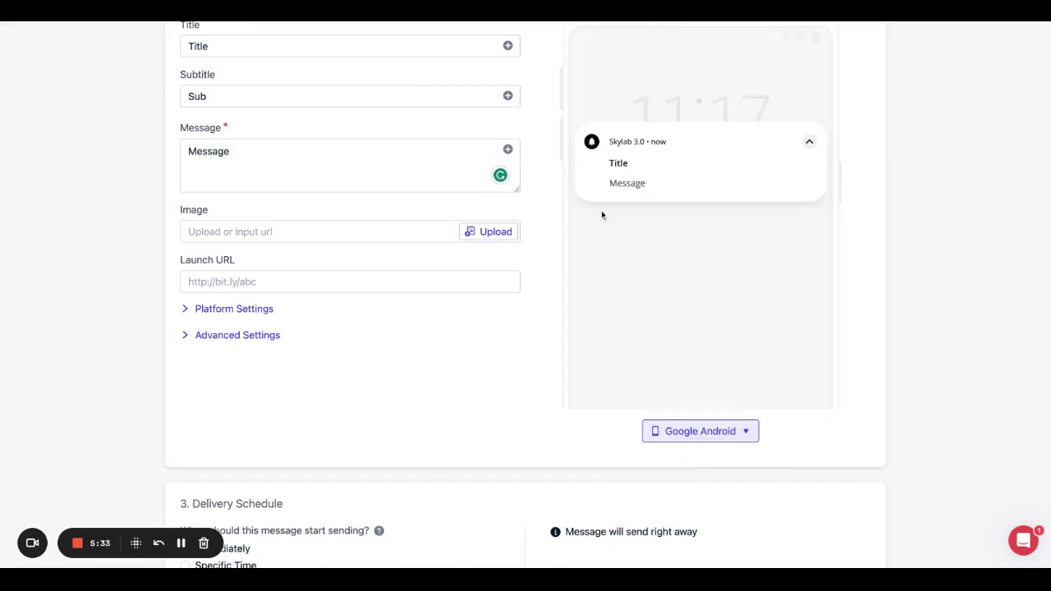
pyautogui.scroll(1, 331, 145)
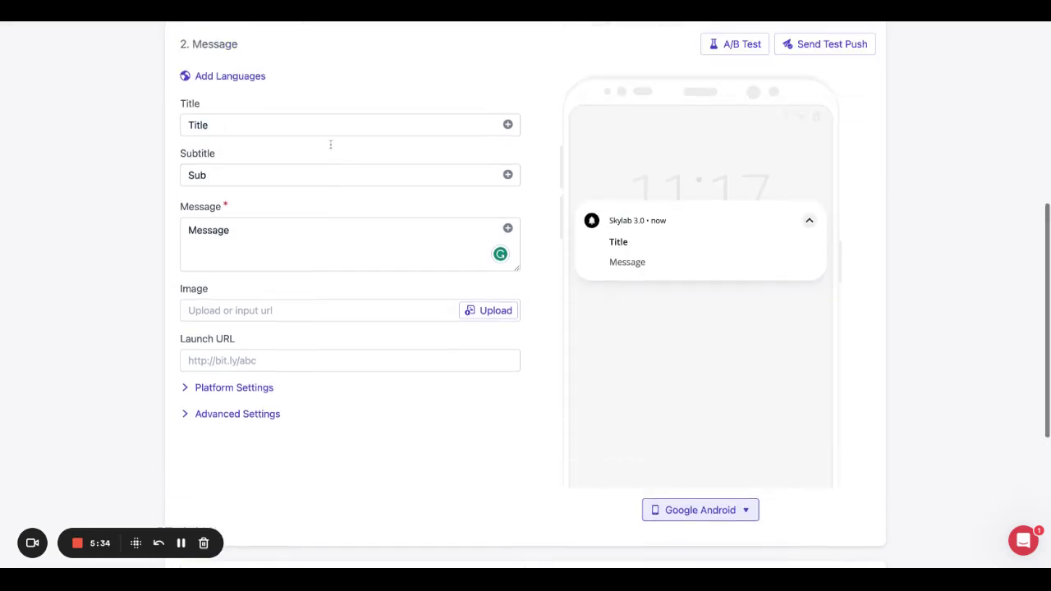
pyautogui.doubleClick(210, 176)
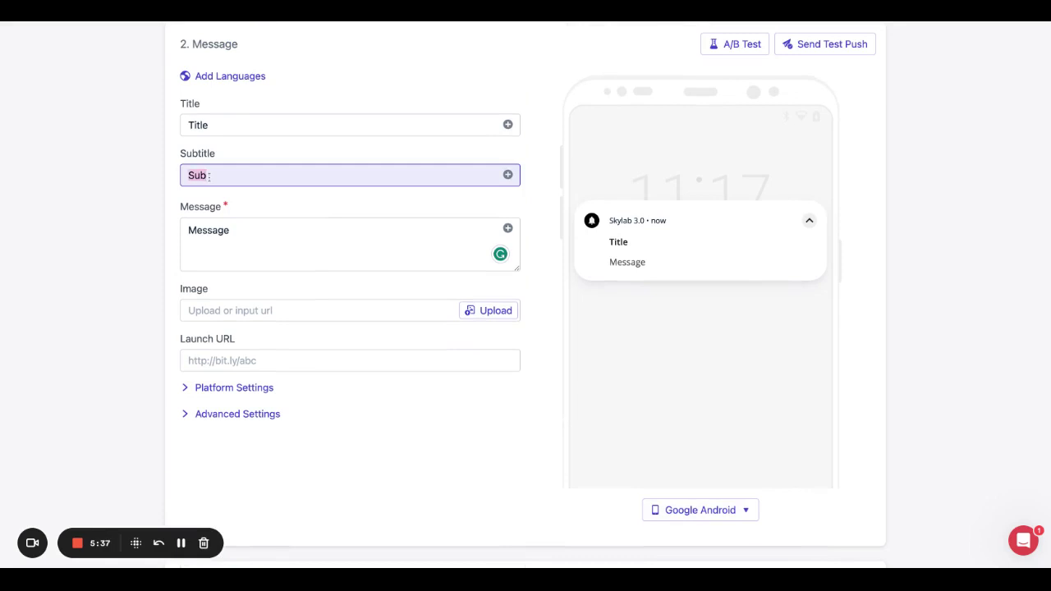
pyautogui.press('BackSpace')
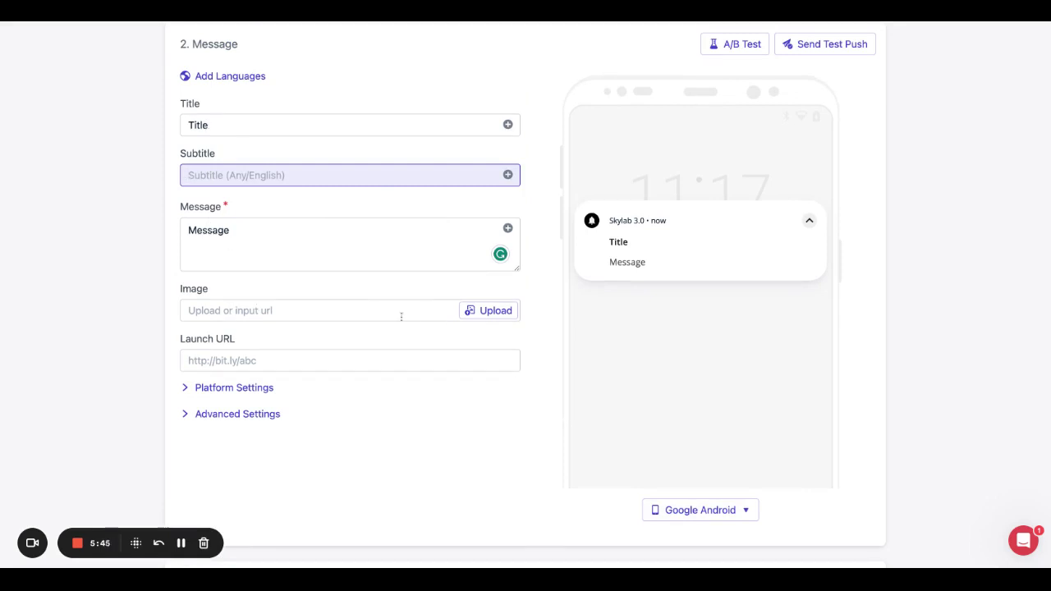
# Schedule the push for June 8, 2023 1:51 AM with custom per-timezone delivery at 1:52 AM.
pyautogui.scroll(-5, 402, 316)
pyautogui.scroll(-1, 401, 316)
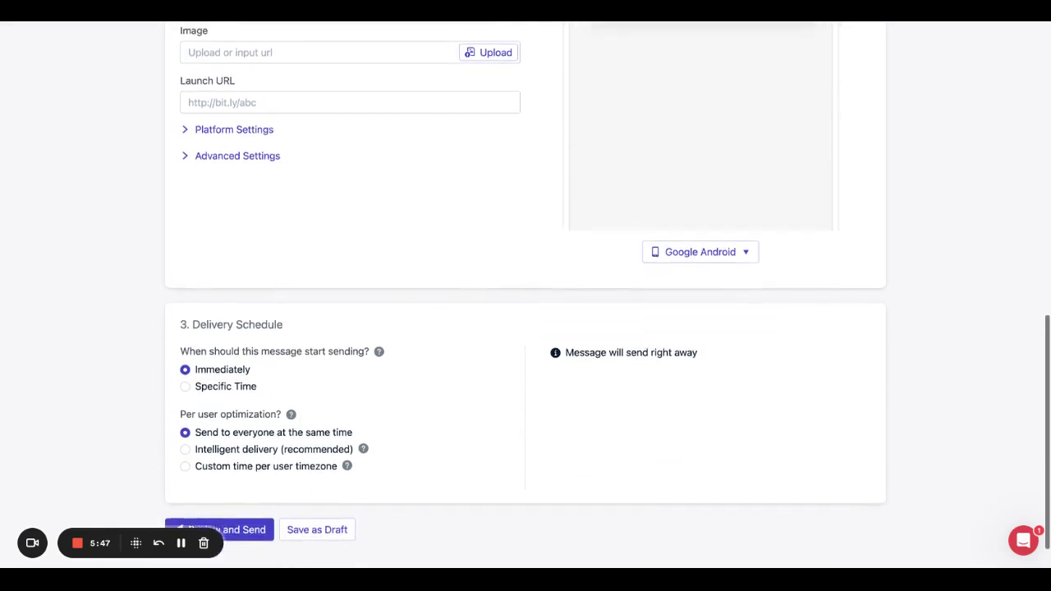
pyautogui.scroll(4, 354, 279)
pyautogui.scroll(-2, 335, 341)
pyautogui.scroll(-3, 336, 342)
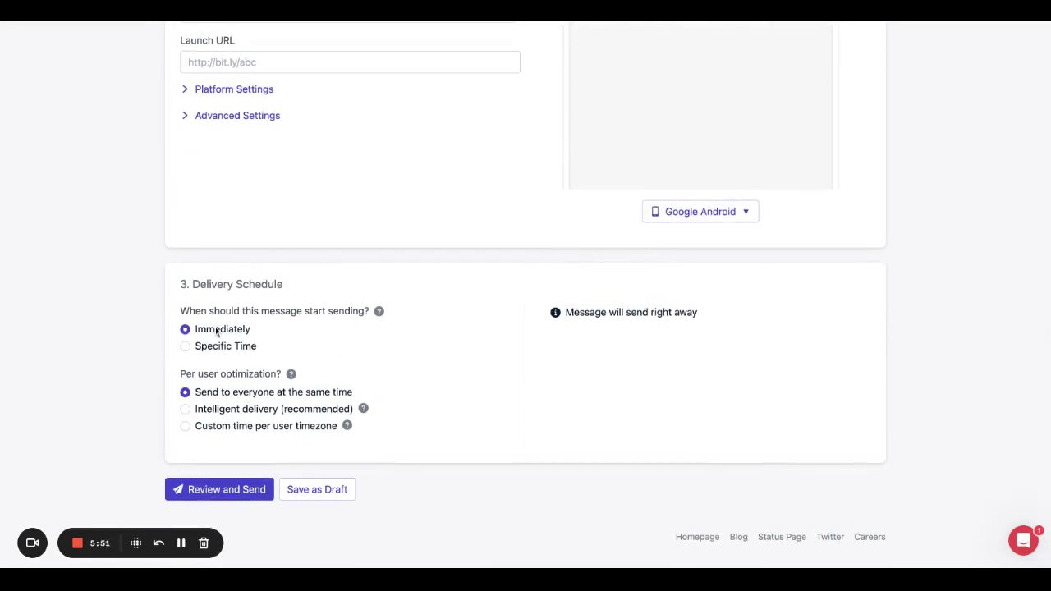
pyautogui.click(187, 347)
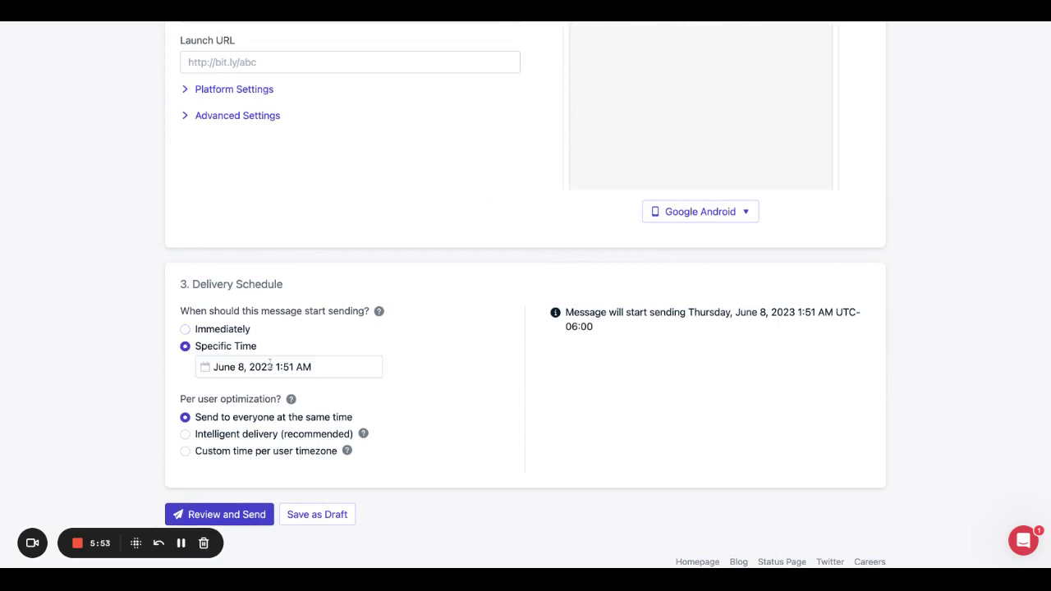
pyautogui.click(186, 435)
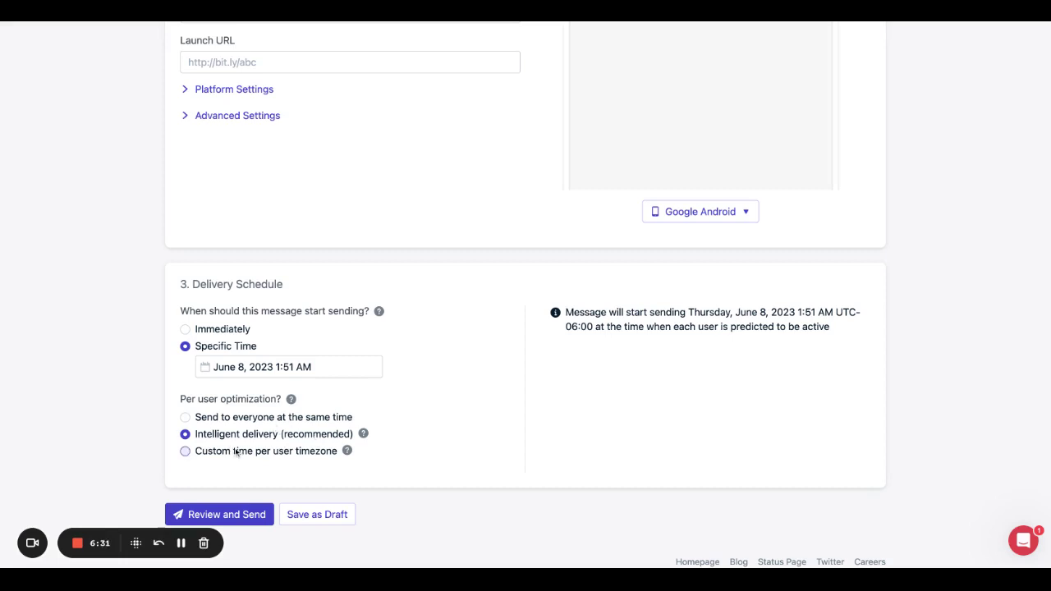
pyautogui.click(186, 451)
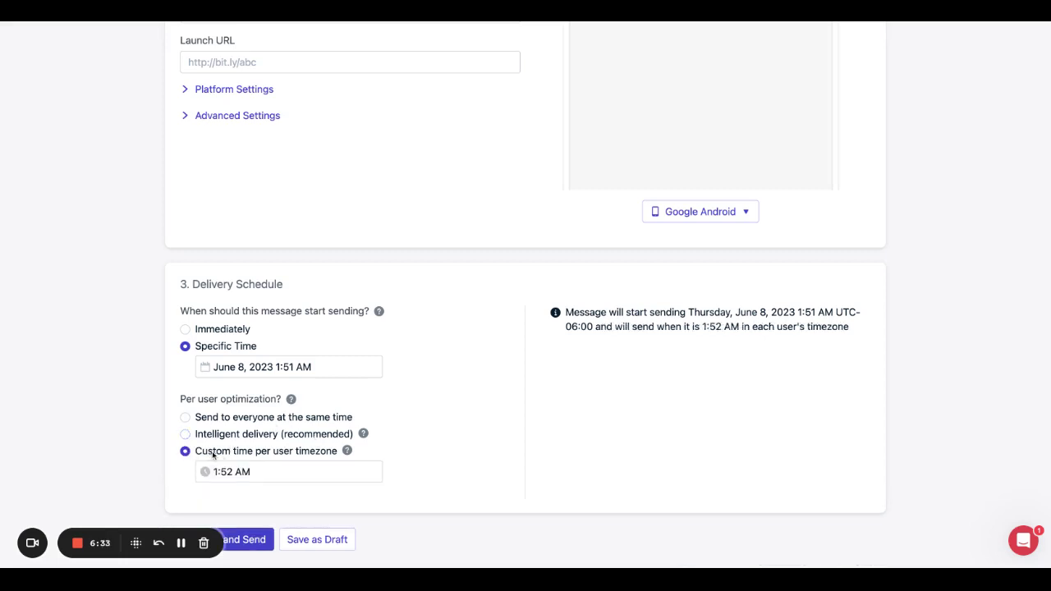
pyautogui.scroll(-1, 272, 454)
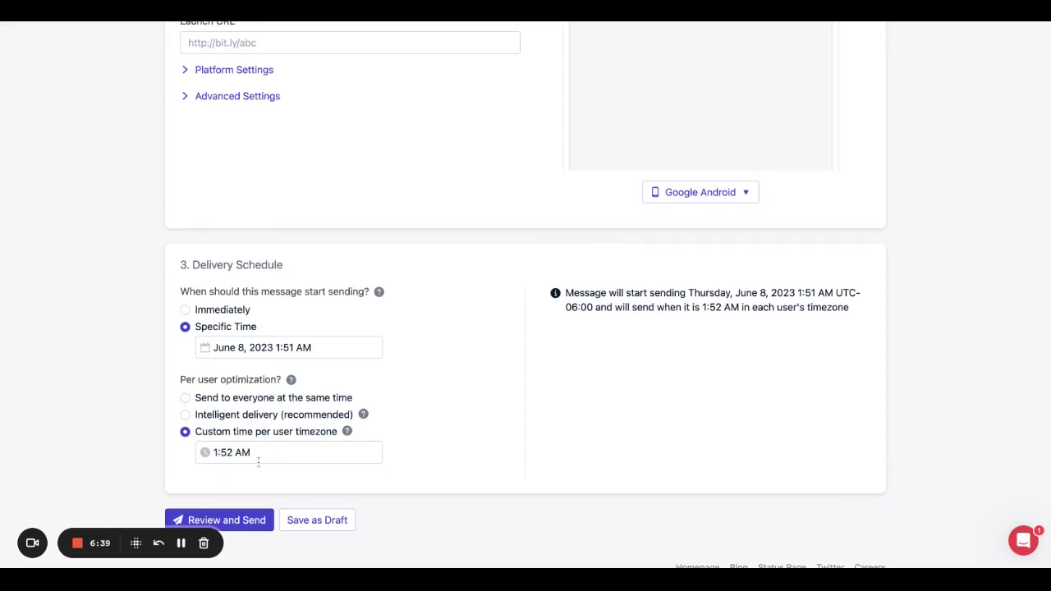
pyautogui.scroll(-2, 264, 450)
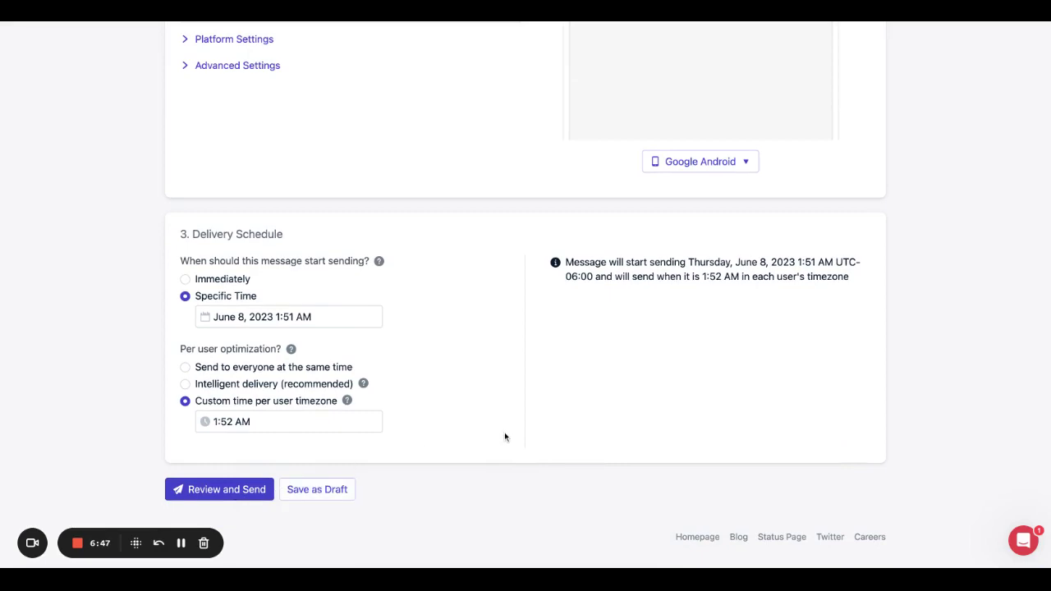
pyautogui.scroll(15, 506, 431)
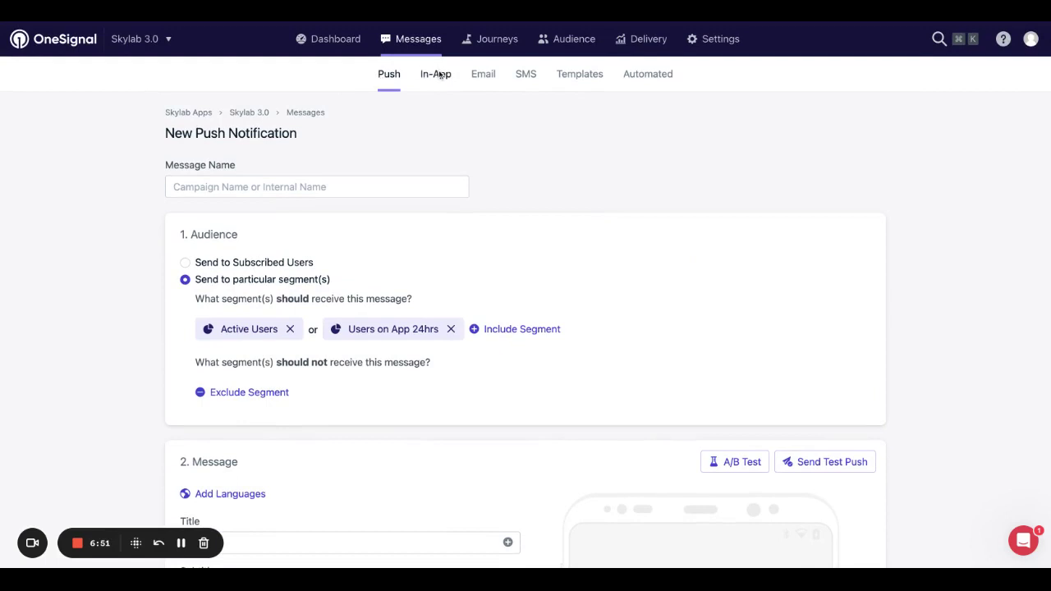
# Open the paused Welcome Message from the In-App messages list and bring up its Actions menu.
pyautogui.click(435, 74)
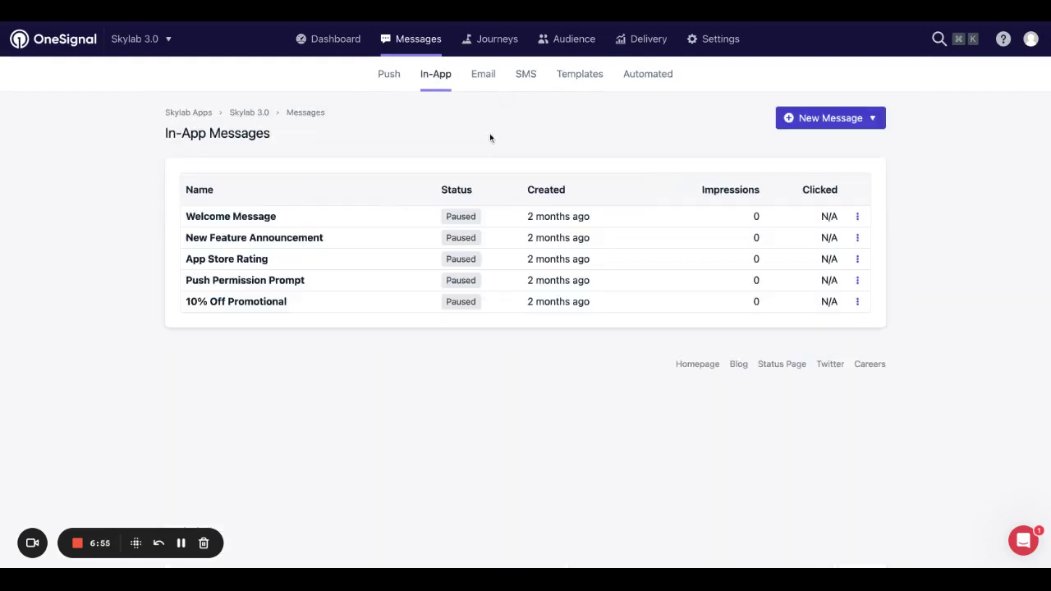
pyautogui.click(231, 216)
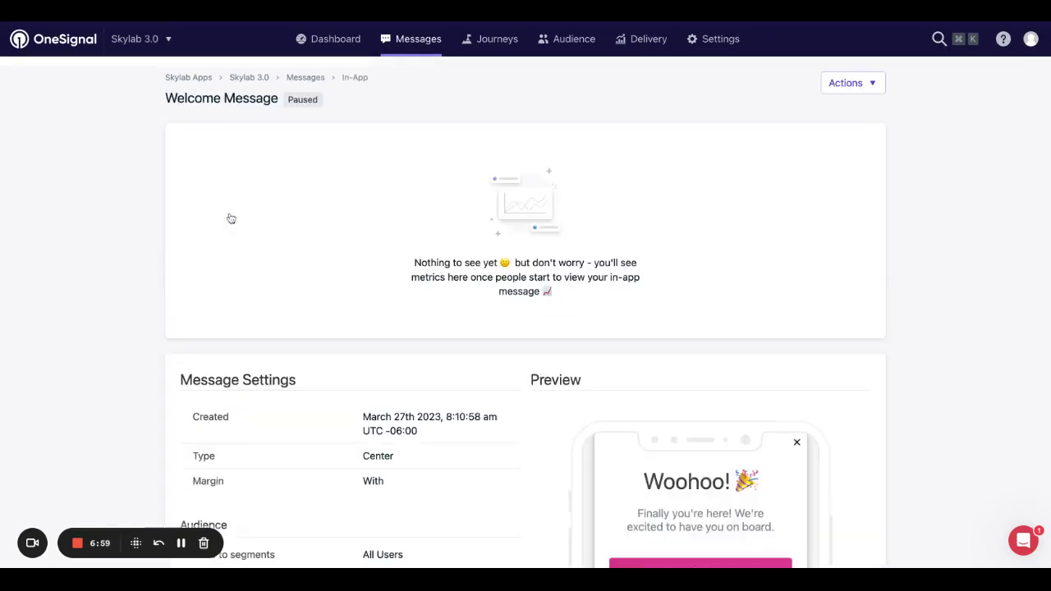
pyautogui.scroll(-8, 452, 293)
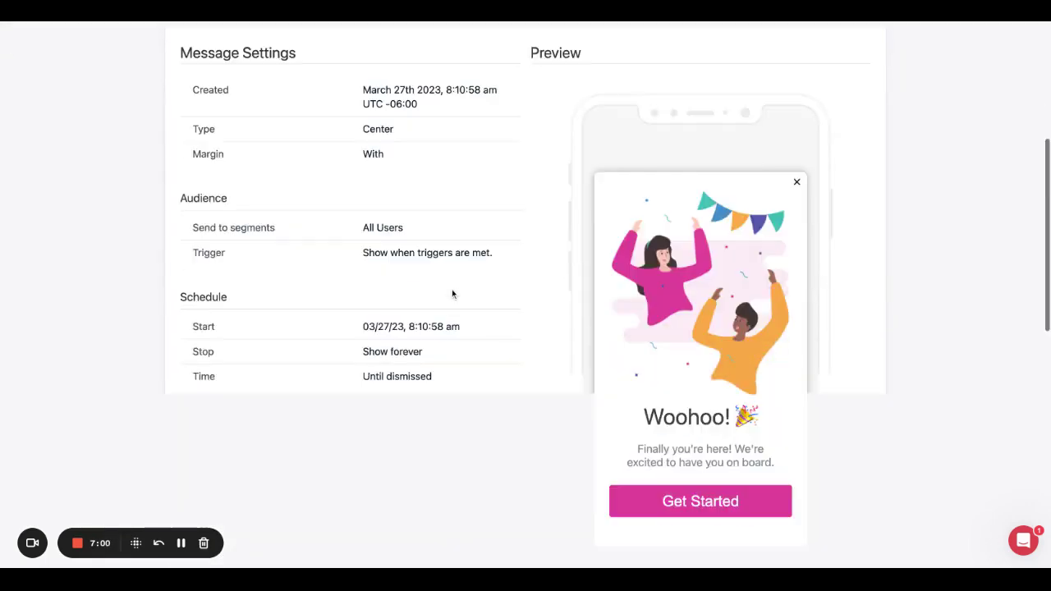
pyautogui.scroll(-5, 452, 293)
pyautogui.scroll(13, 451, 289)
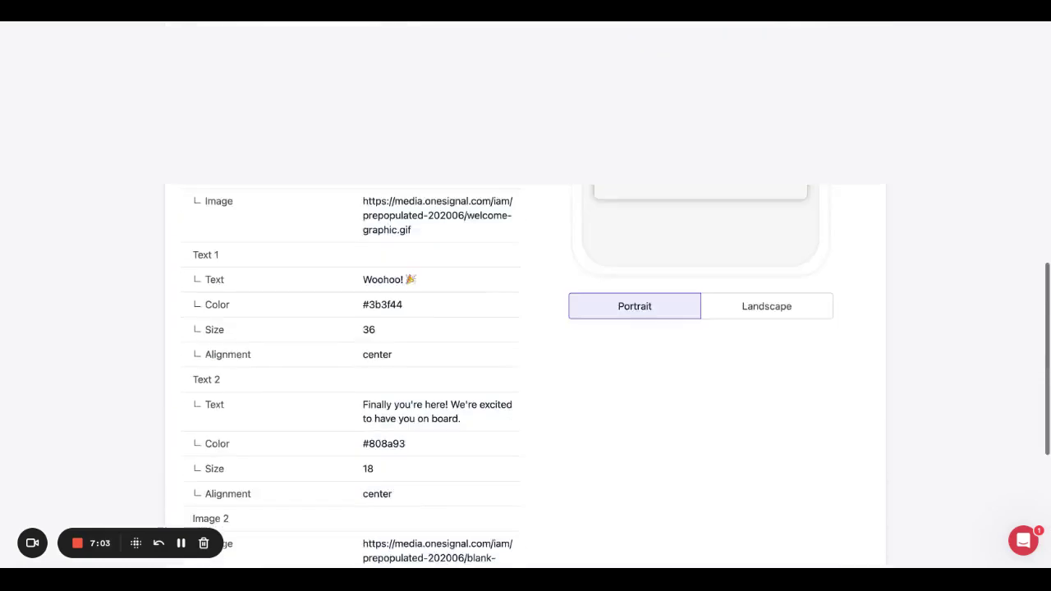
pyautogui.click(852, 92)
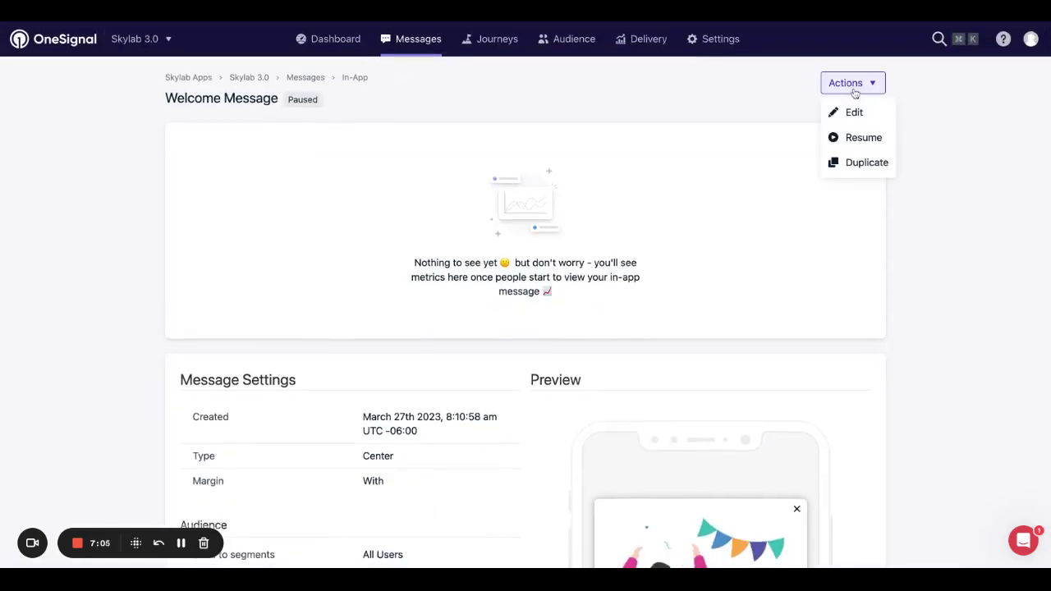
# Edit the Welcome Message in the in-app editor, showing its Center type, image and 'Woohoo!' text.
pyautogui.click(853, 110)
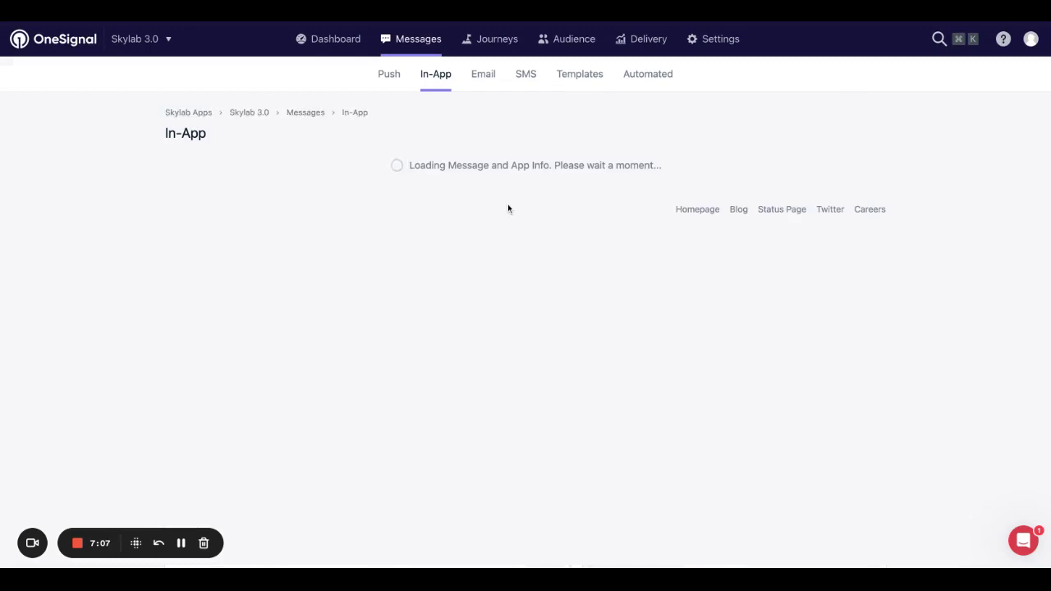
pyautogui.scroll(20, 520, 286)
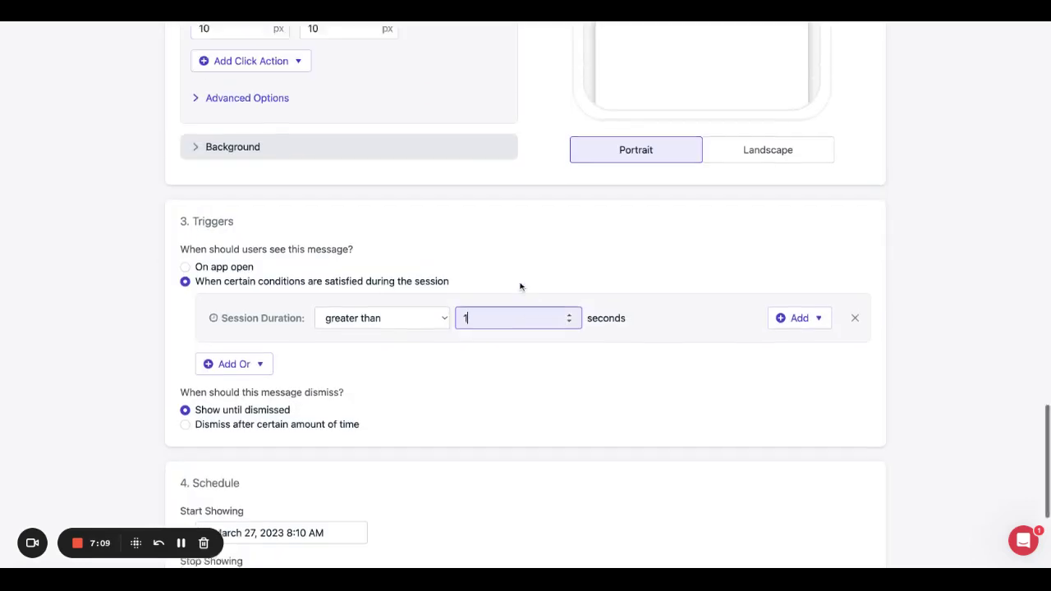
pyautogui.scroll(4, 525, 298)
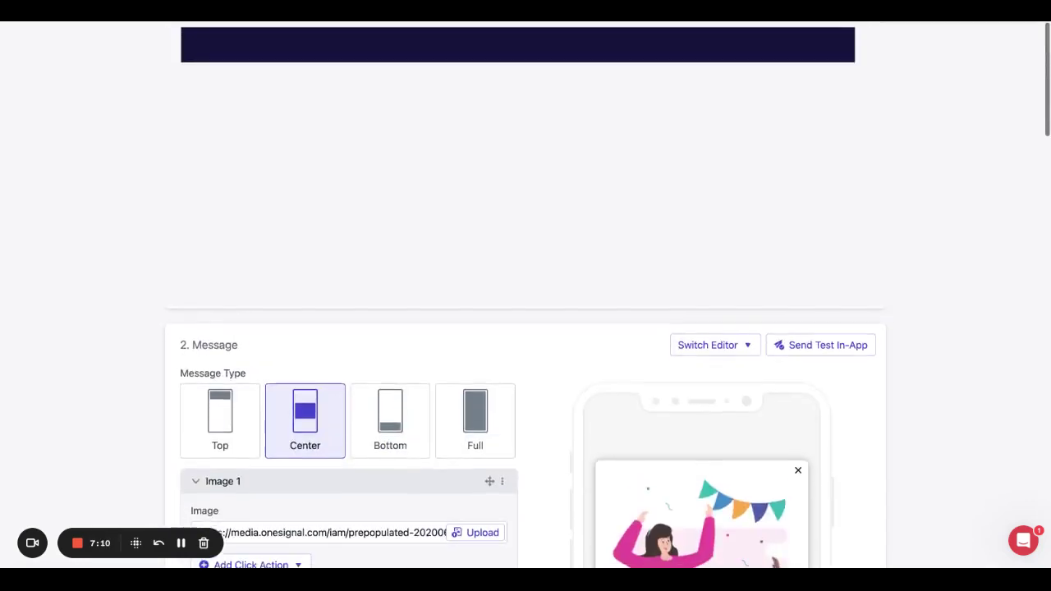
pyautogui.scroll(-5, 525, 297)
pyautogui.scroll(2, 525, 297)
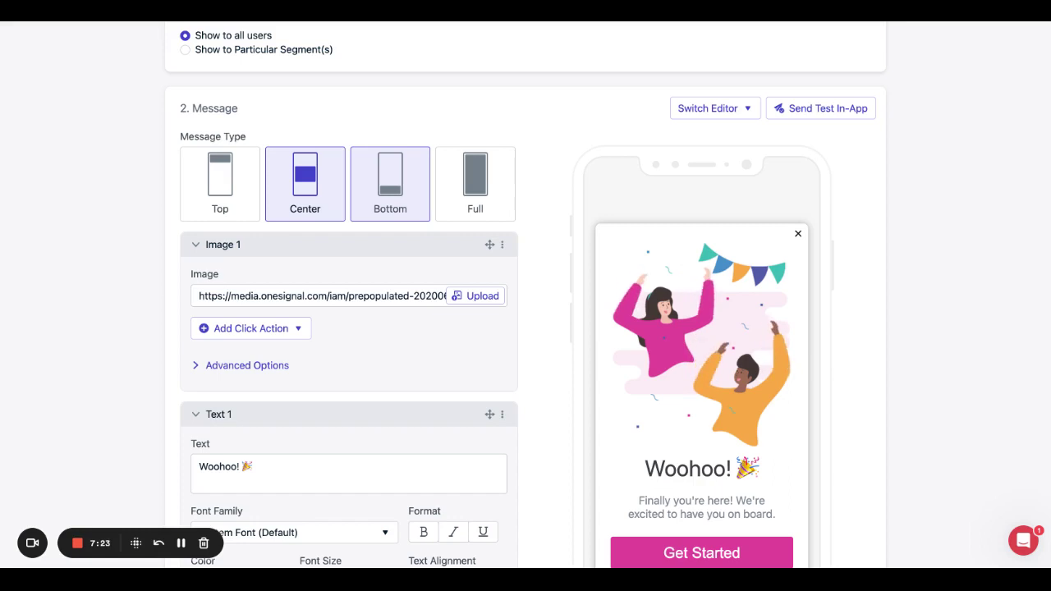
pyautogui.click(474, 191)
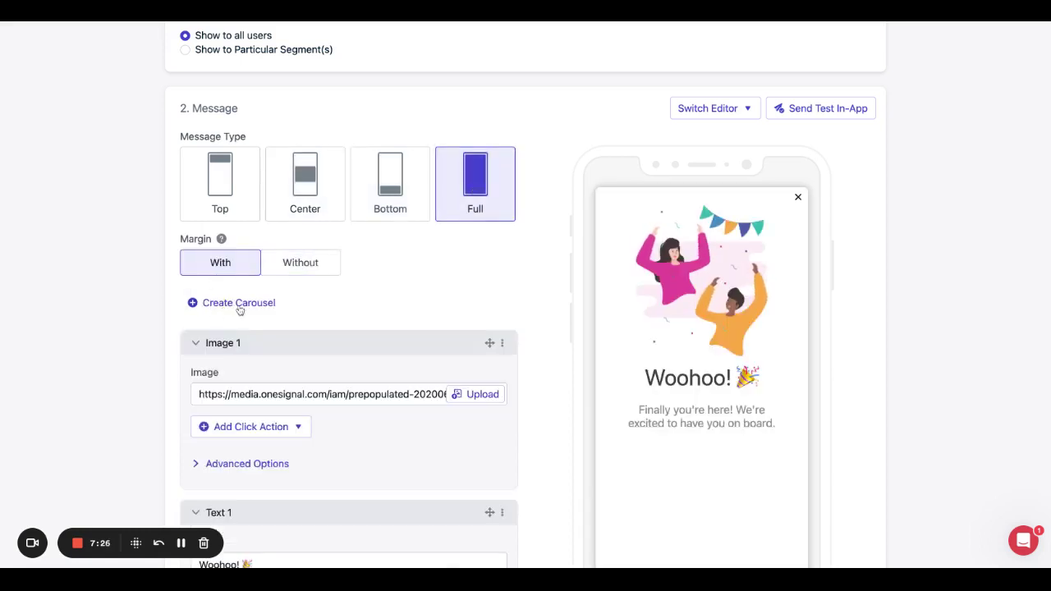
pyautogui.scroll(-10, 238, 304)
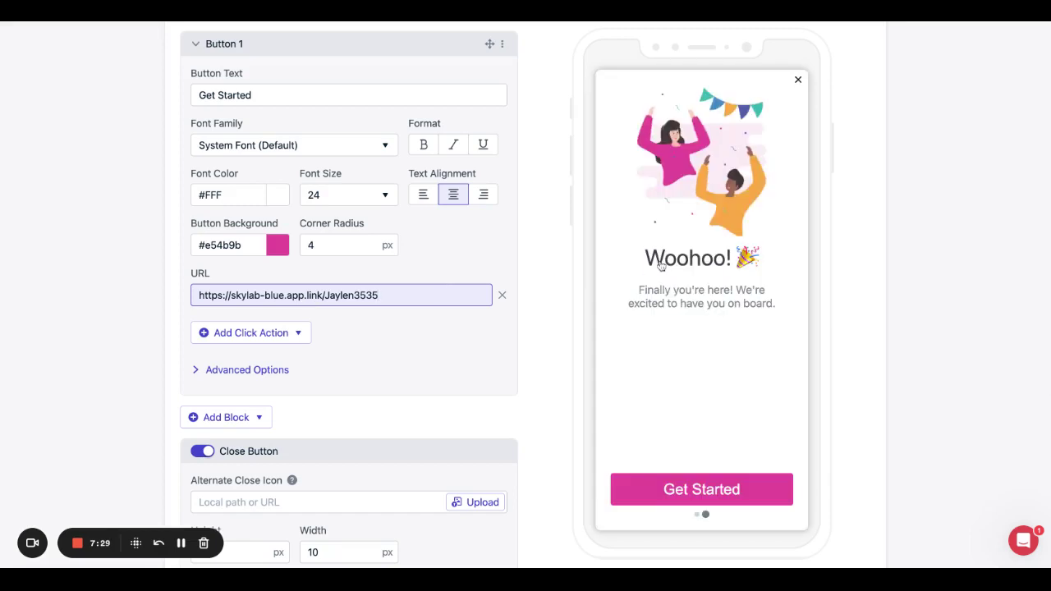
pyautogui.scroll(4, 657, 266)
pyautogui.scroll(3, 480, 164)
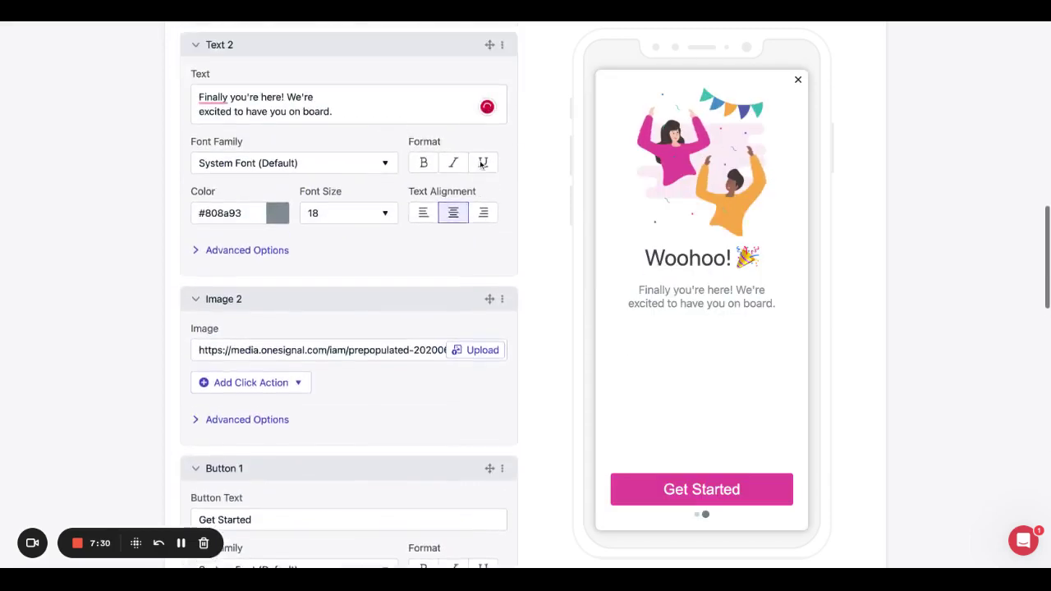
pyautogui.scroll(6, 480, 165)
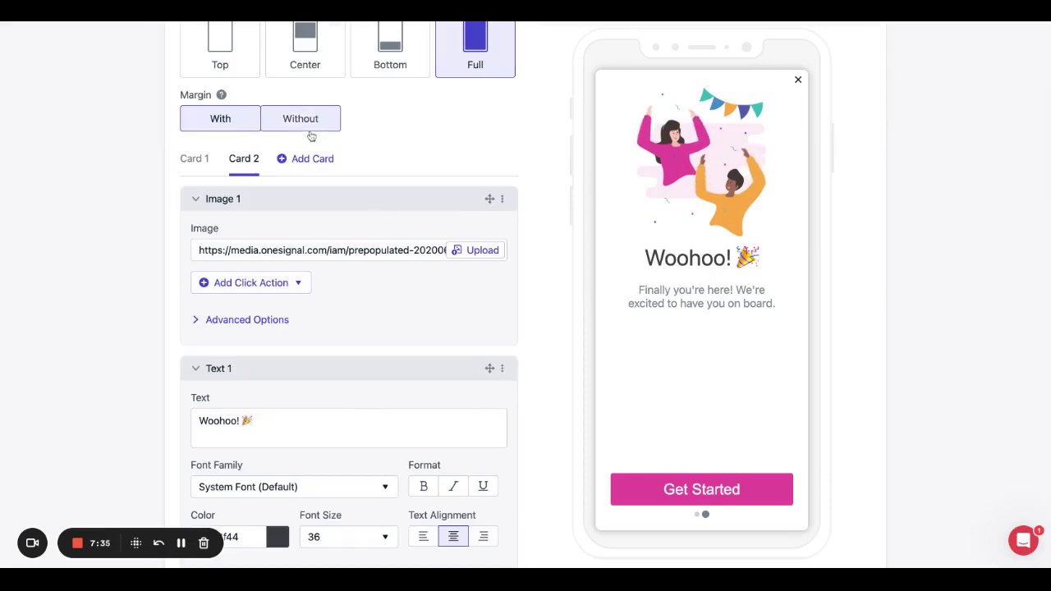
pyautogui.scroll(-10, 200, 161)
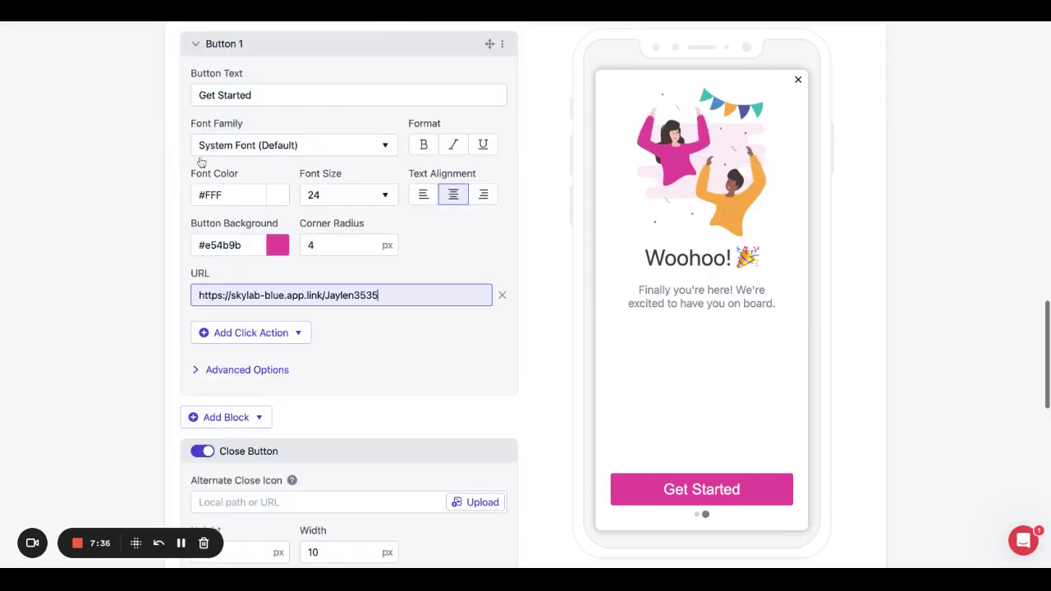
pyautogui.scroll(5, 200, 162)
pyautogui.scroll(9, 250, 179)
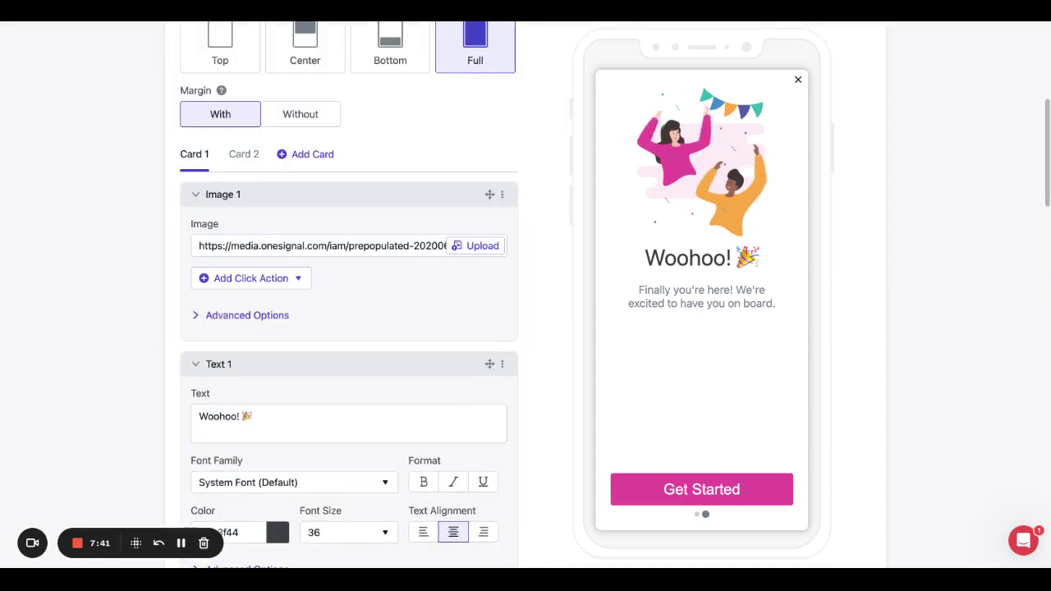
pyautogui.scroll(-10, 249, 160)
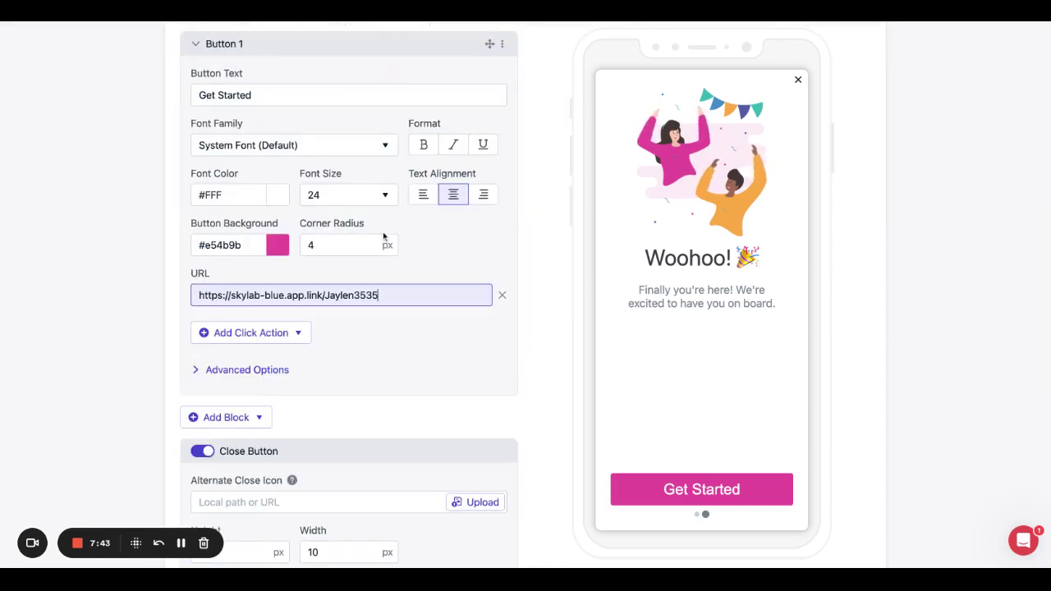
pyautogui.scroll(2, 354, 237)
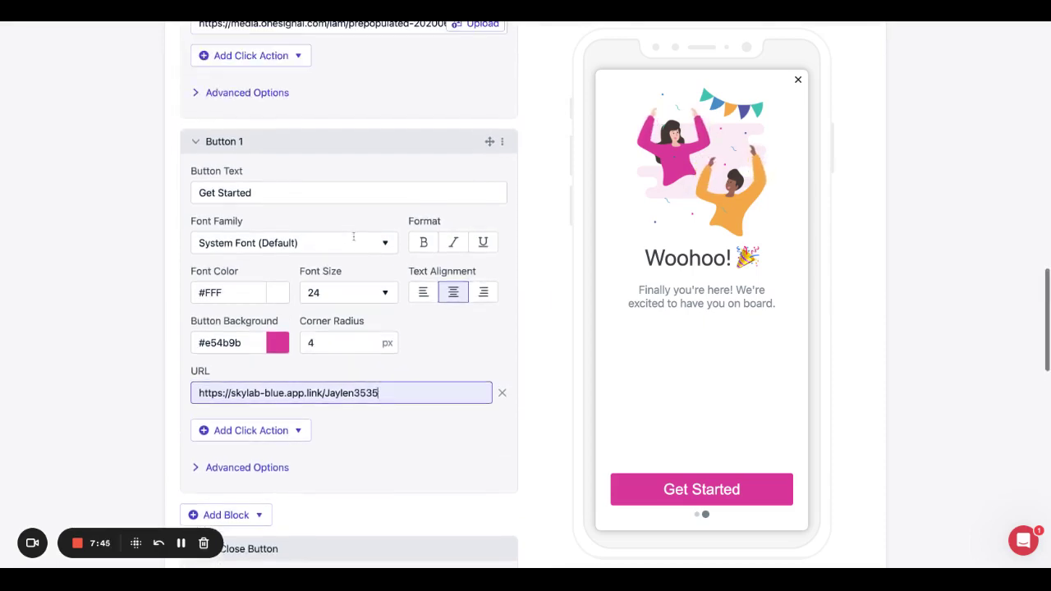
pyautogui.scroll(-5, 354, 237)
pyautogui.scroll(8, 354, 237)
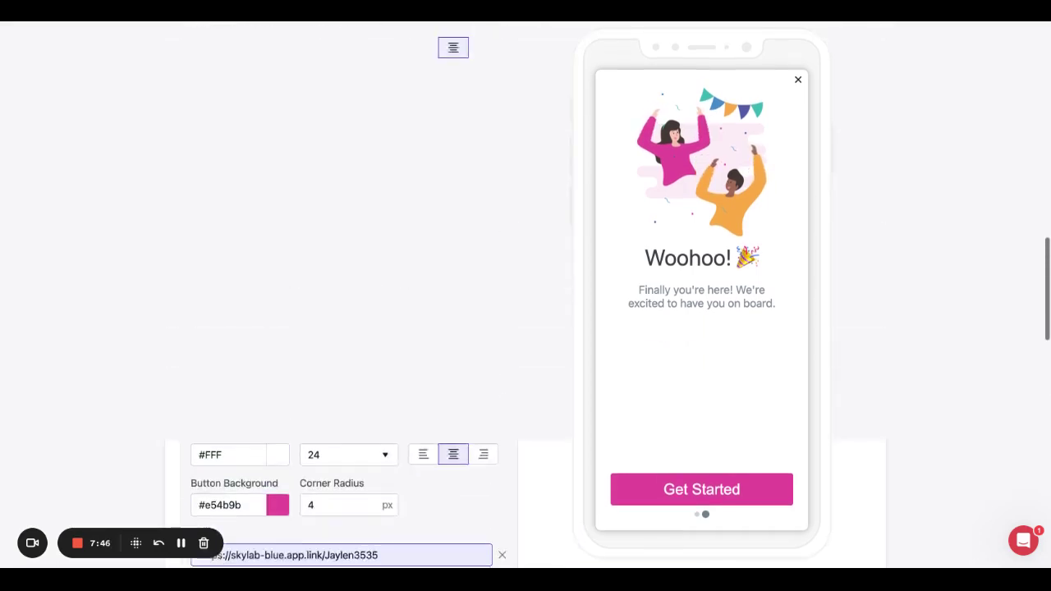
pyautogui.scroll(8, 294, 143)
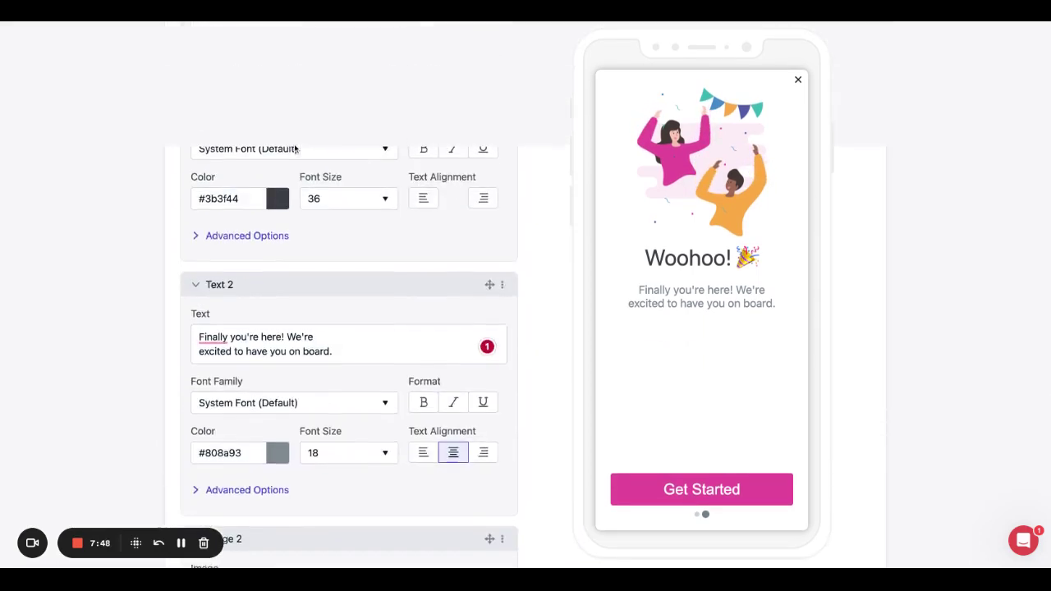
pyautogui.scroll(10, 294, 220)
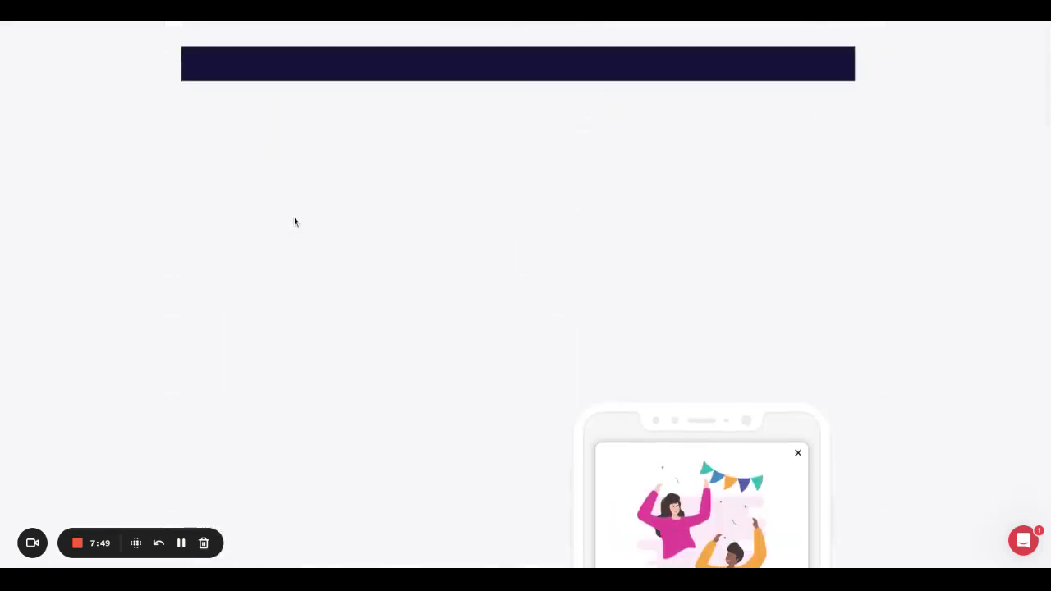
pyautogui.scroll(-3, 294, 220)
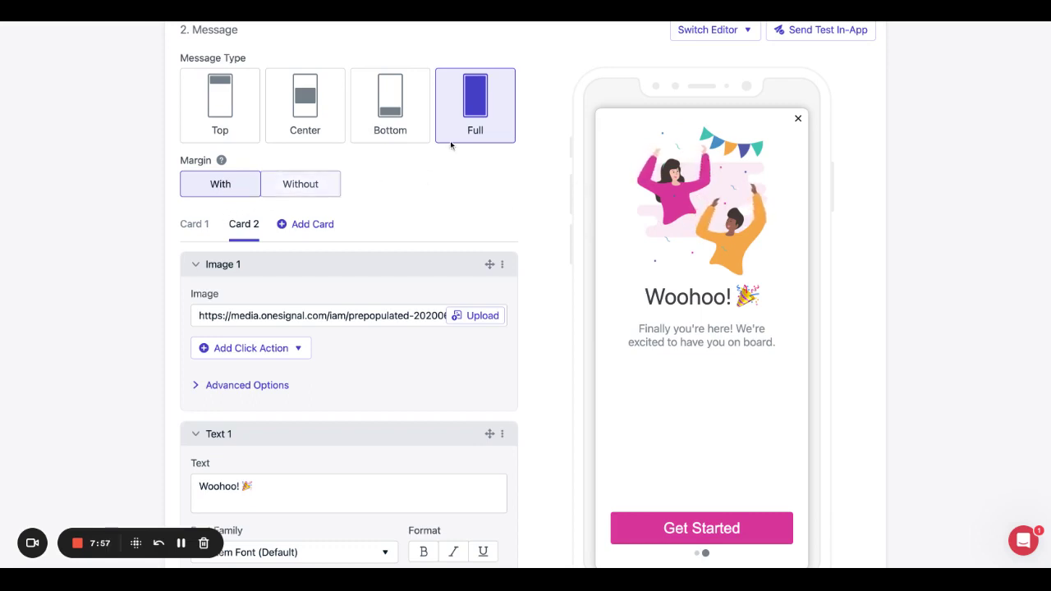
# Switch the Welcome Message to the Center message type and select the whole Image 1 URL.
pyautogui.click(333, 111)
pyautogui.scroll(-10, 331, 108)
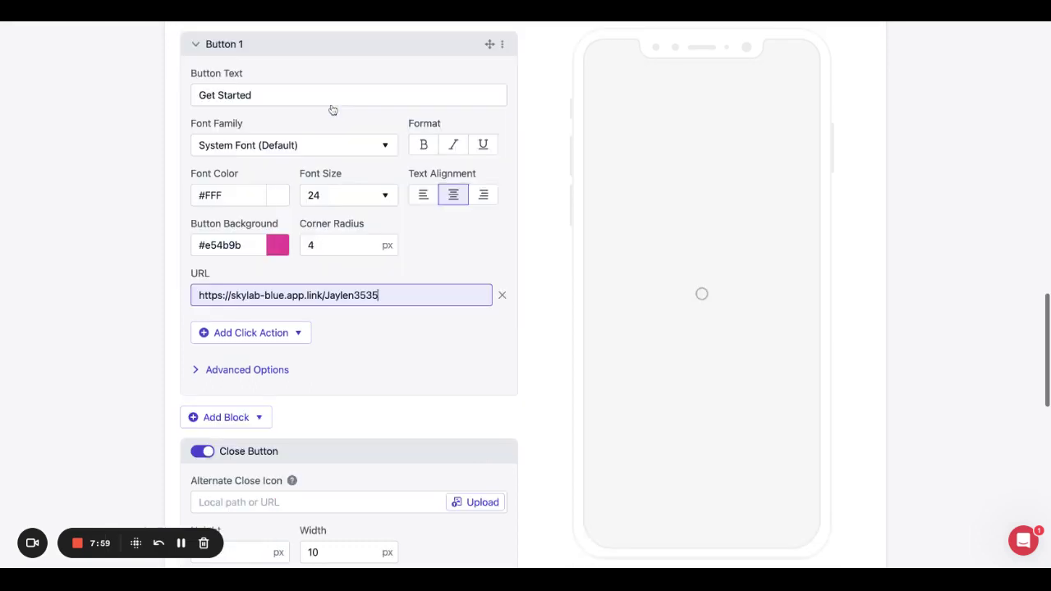
pyautogui.scroll(3, 364, 155)
pyautogui.scroll(10, 365, 155)
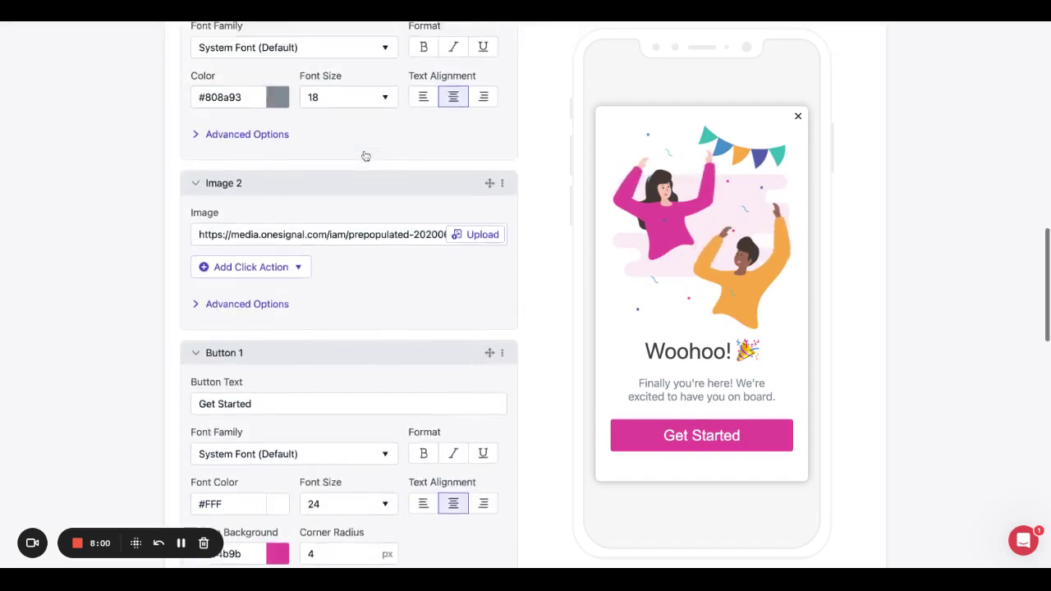
pyautogui.scroll(-5, 525, 296)
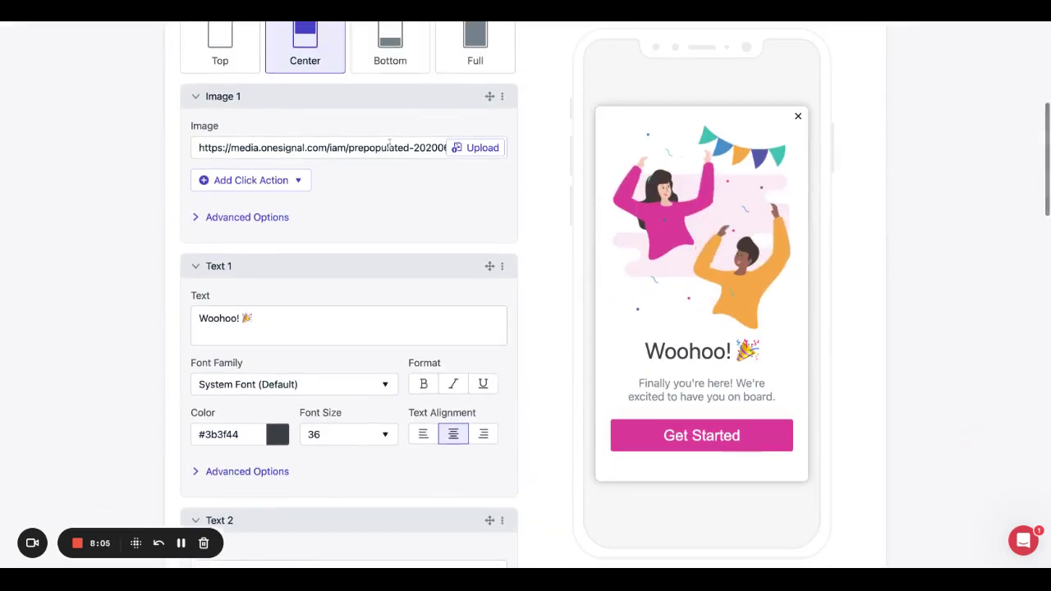
pyautogui.tripleClick(347, 148)
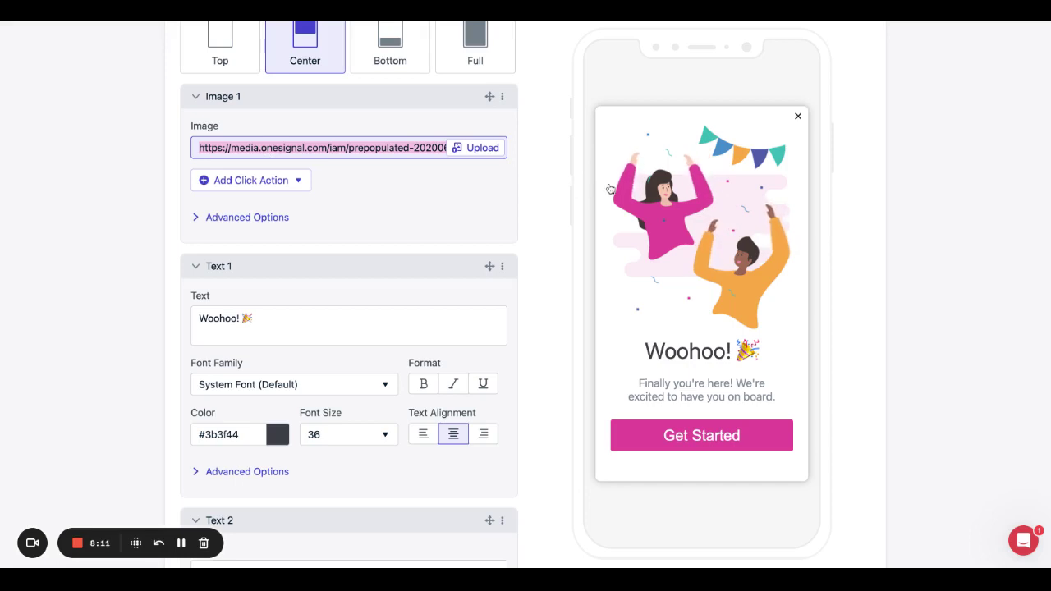
# Expand Image 1's Advanced Options (0 px margins, dismiss-on-click off), adding no click action or deletion.
pyautogui.click(300, 181)
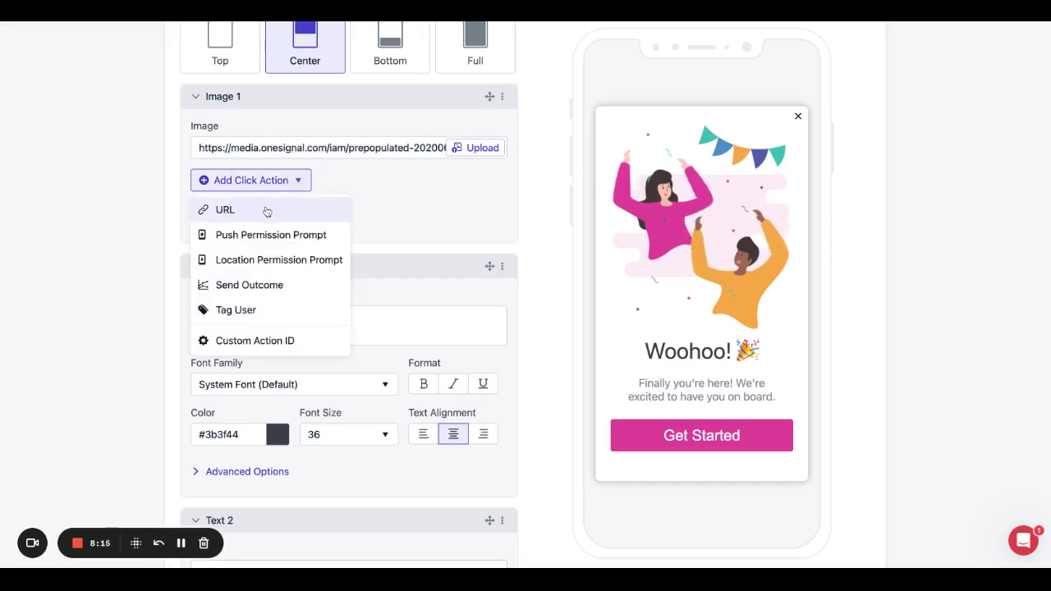
pyautogui.click(401, 201)
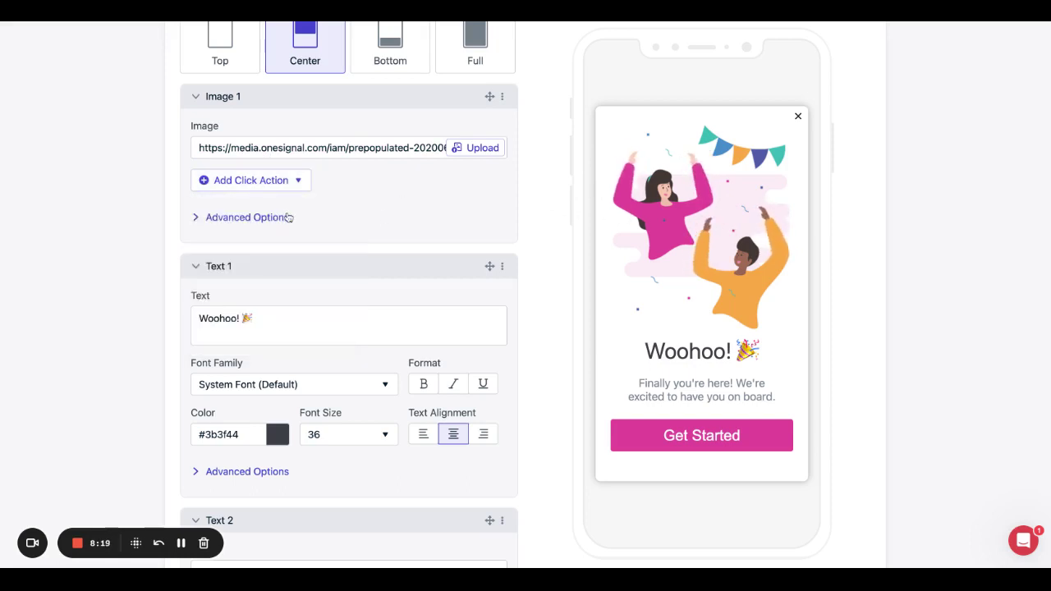
pyautogui.click(195, 218)
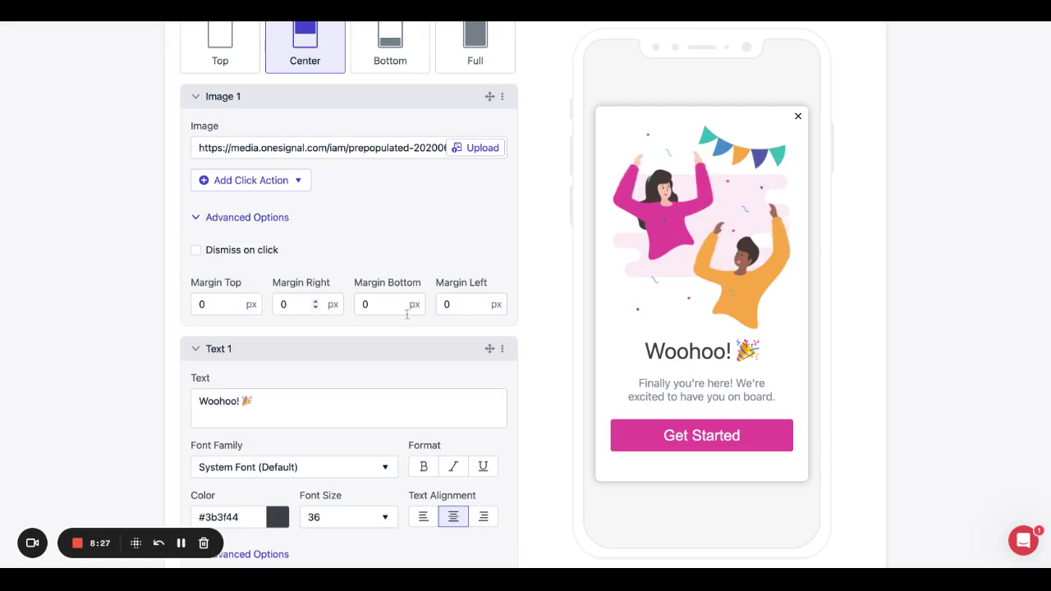
pyautogui.scroll(-3, 295, 285)
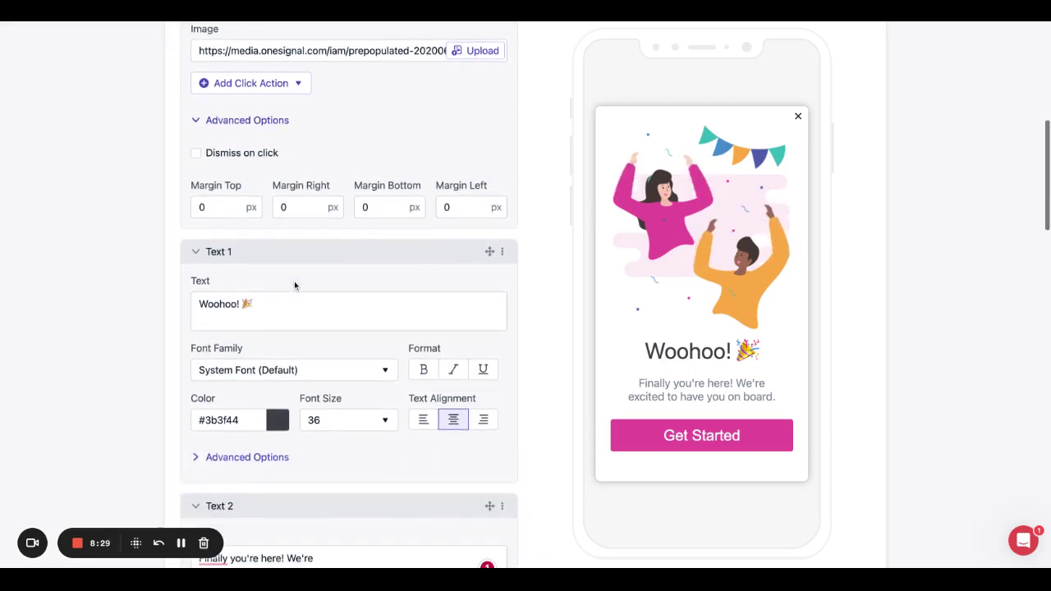
pyautogui.click(504, 243)
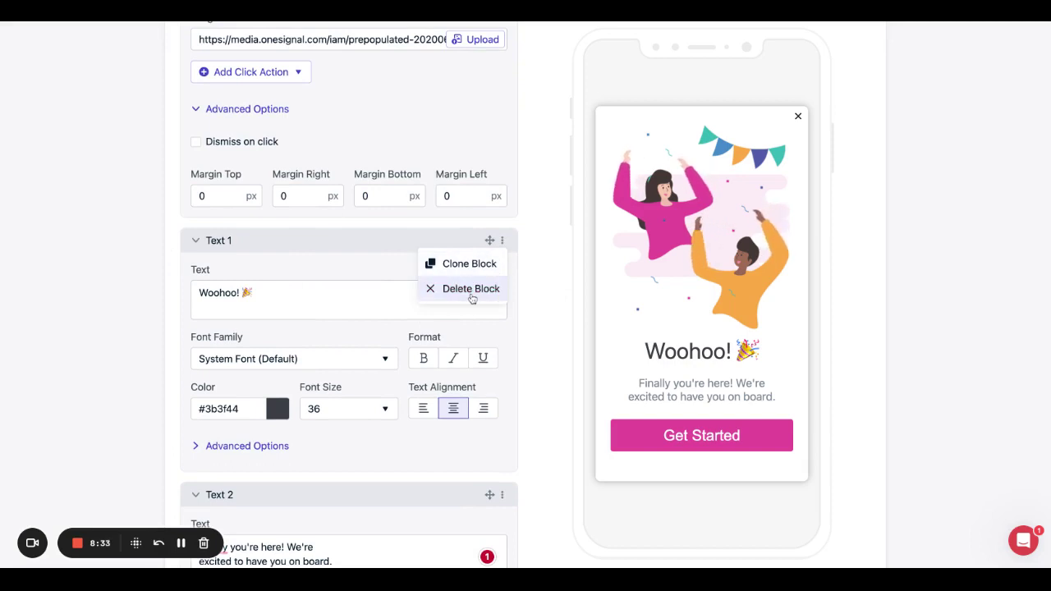
pyautogui.click(380, 257)
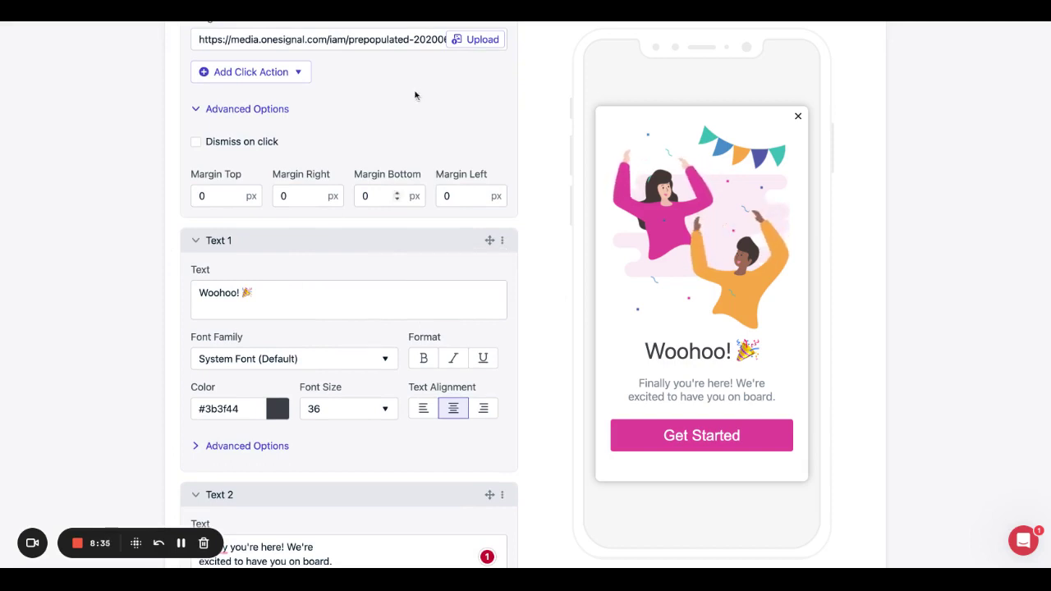
# Change the heading to 'Woohoooo!! 🎉', keep colour #3b3f44, and expand its 0 px margin settings.
pyautogui.click(263, 302)
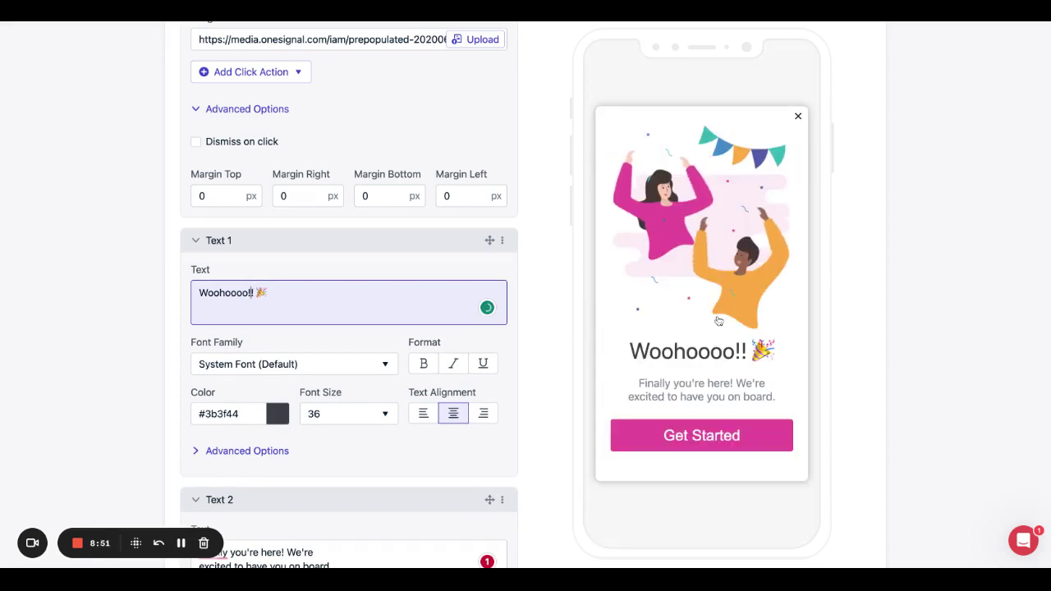
pyautogui.tripleClick(230, 292)
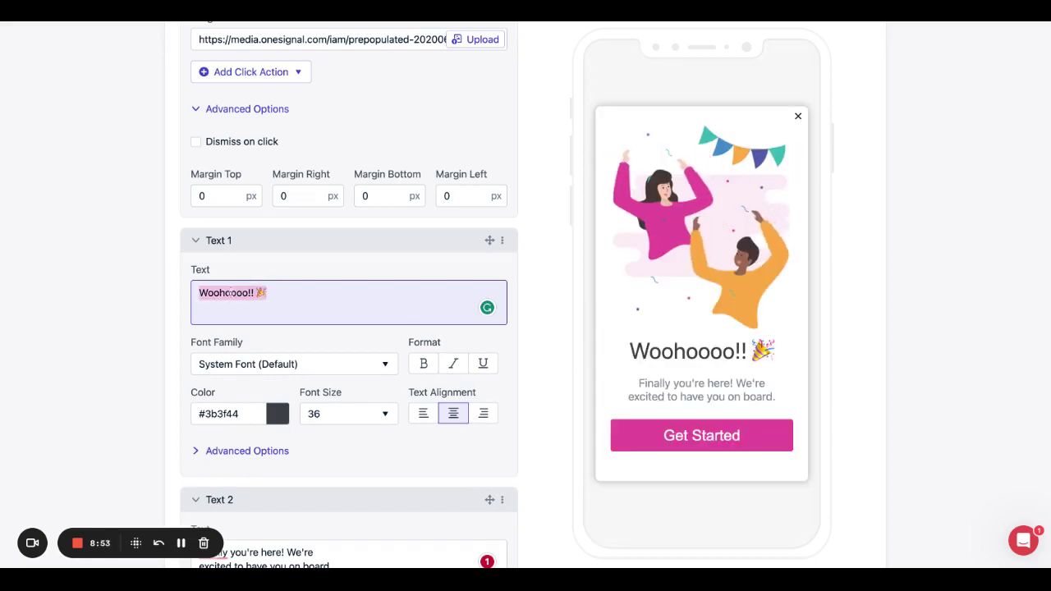
pyautogui.click(277, 416)
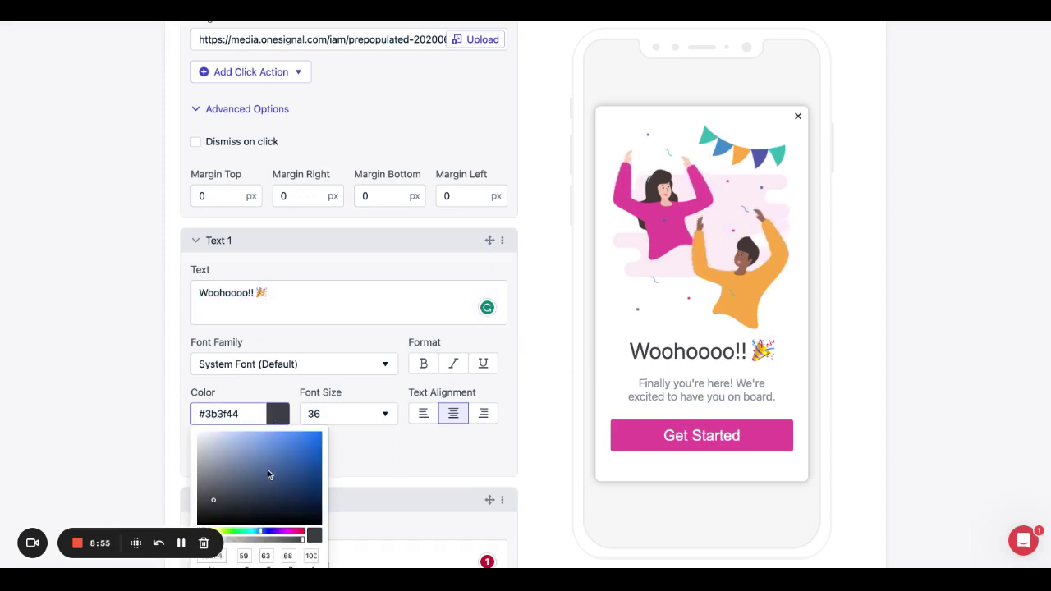
pyautogui.click(369, 460)
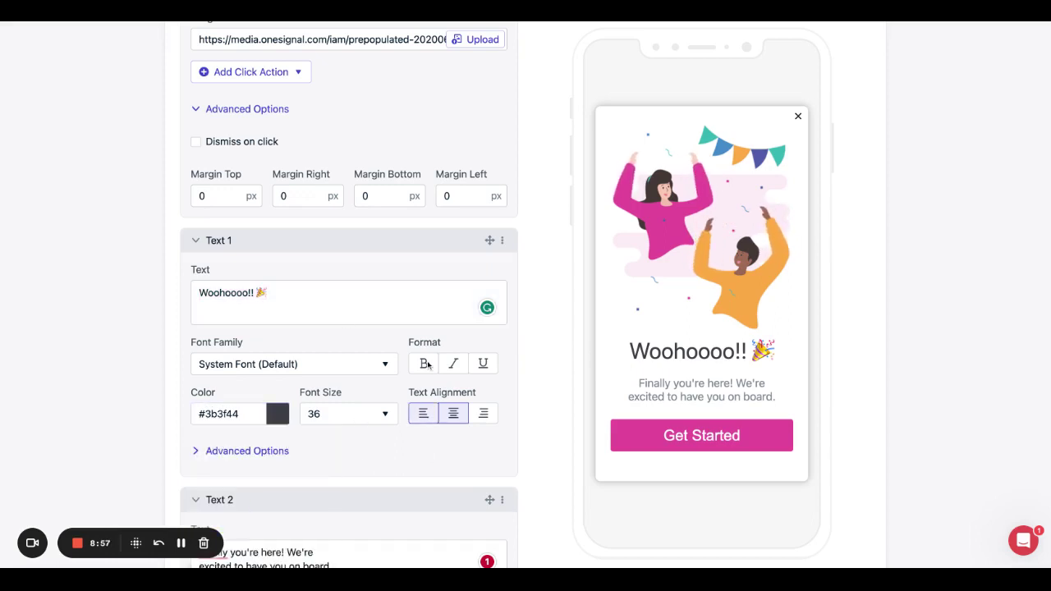
pyautogui.scroll(-3, 359, 412)
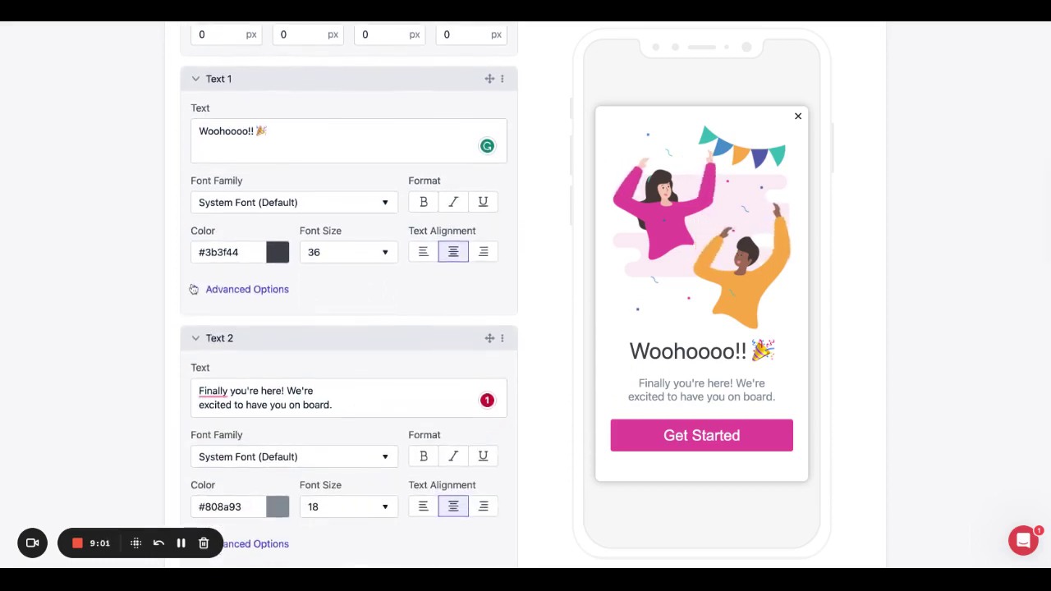
pyautogui.click(194, 289)
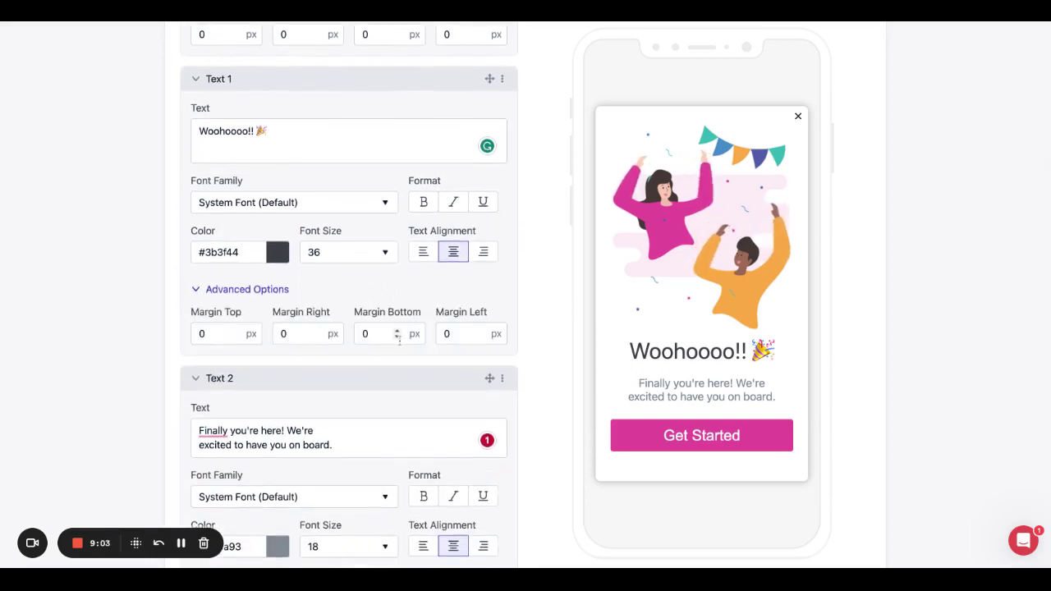
pyautogui.scroll(-3, 400, 345)
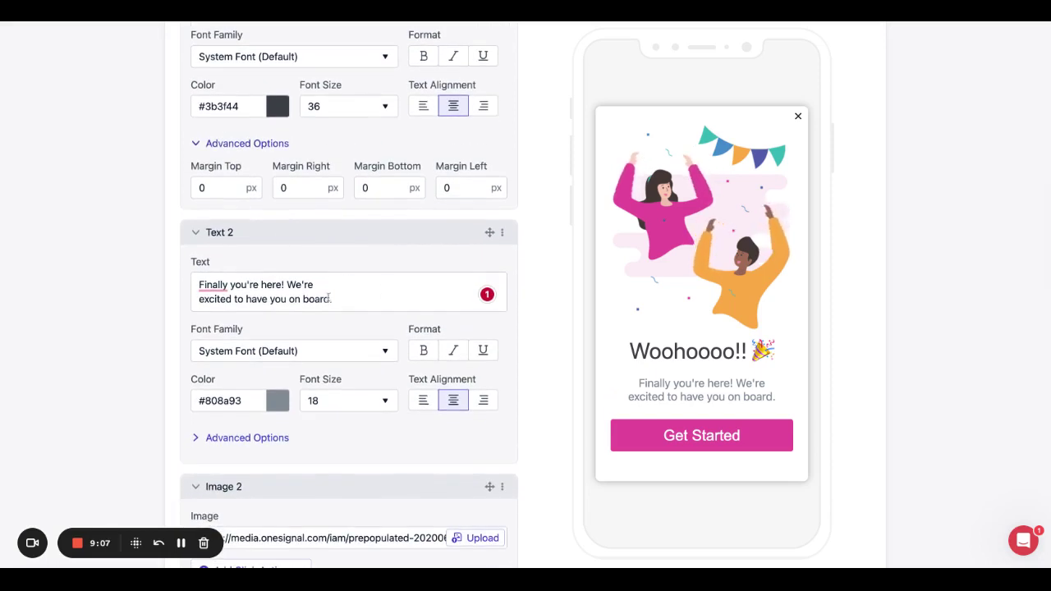
pyautogui.scroll(1, 356, 283)
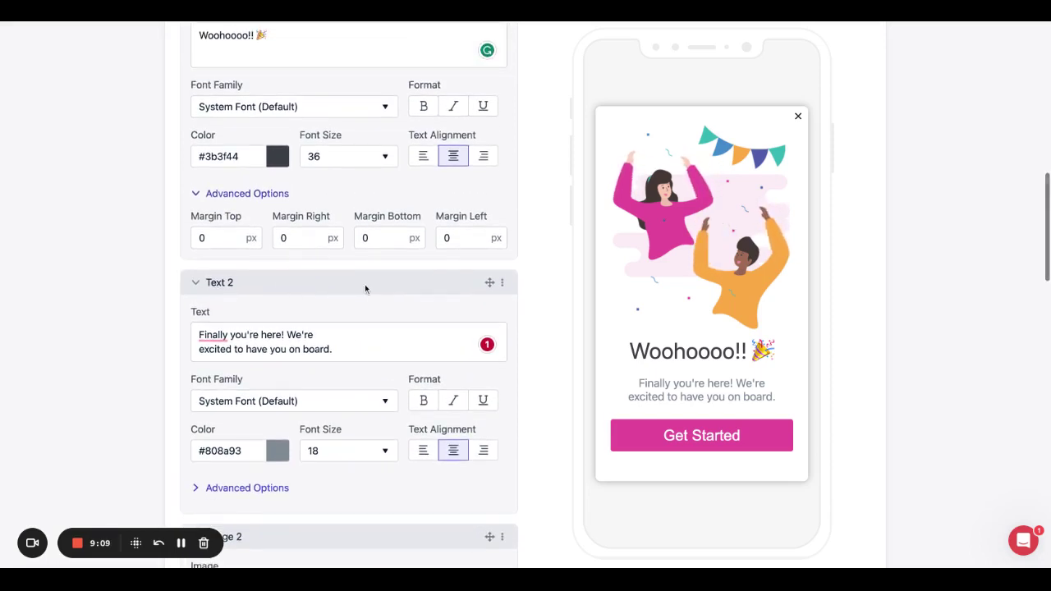
pyautogui.moveTo(489, 282); pyautogui.dragTo(484, 107)
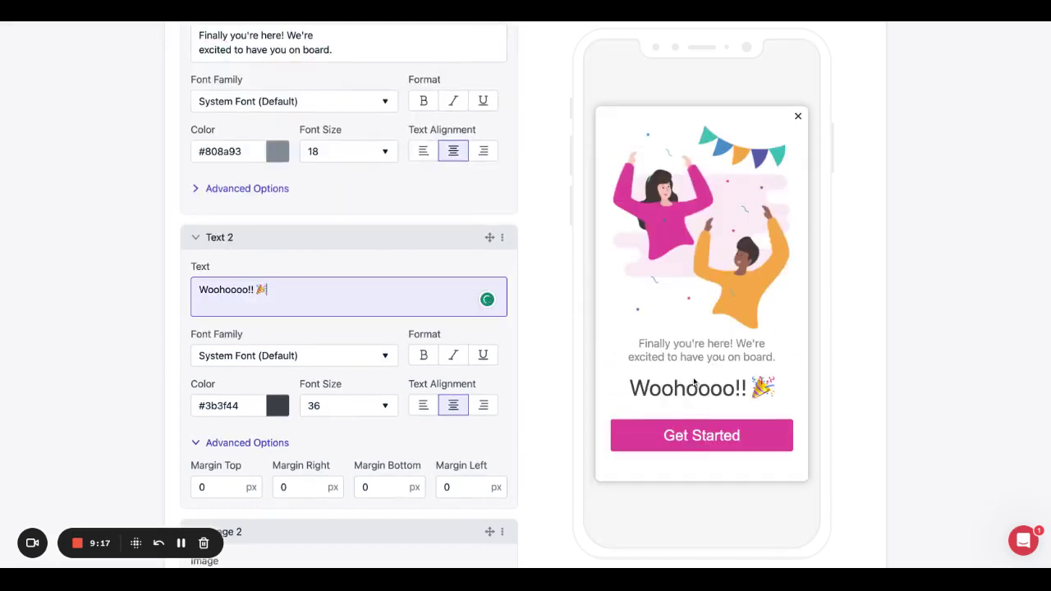
pyautogui.scroll(-5, 355, 323)
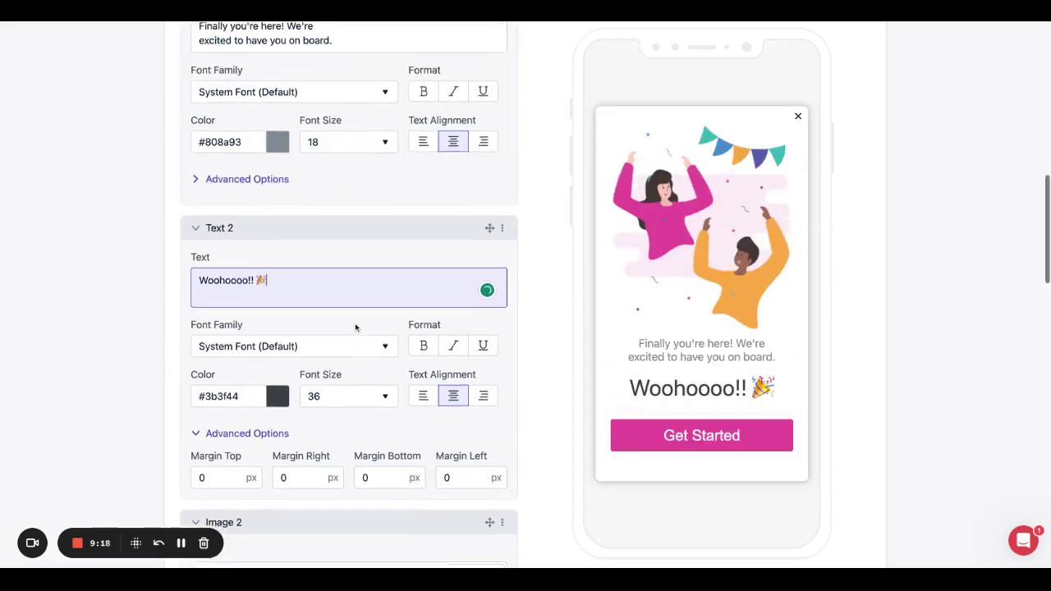
pyautogui.scroll(-1, 349, 296)
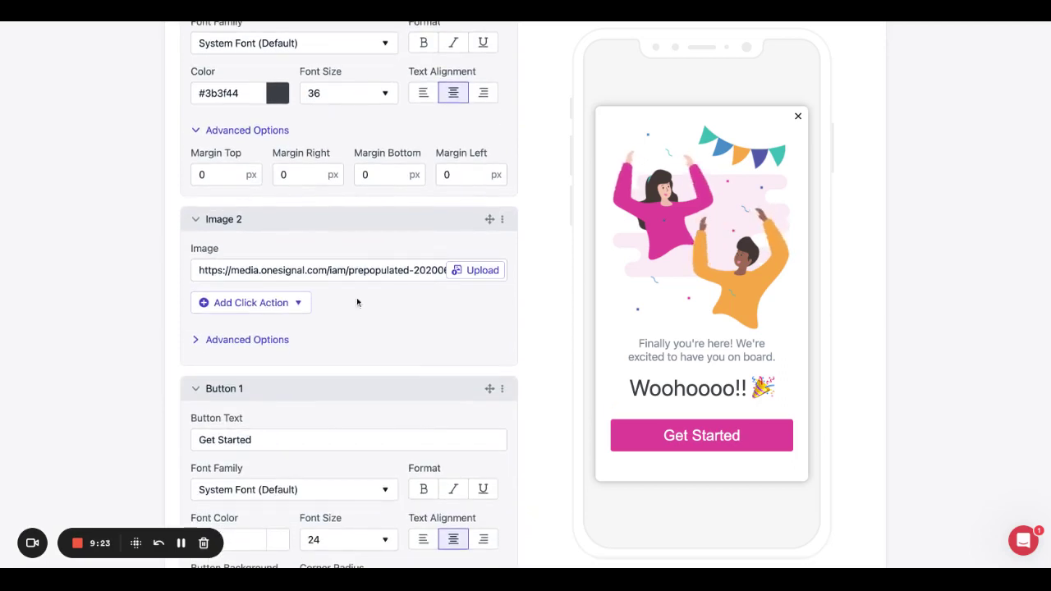
pyautogui.scroll(-4, 328, 317)
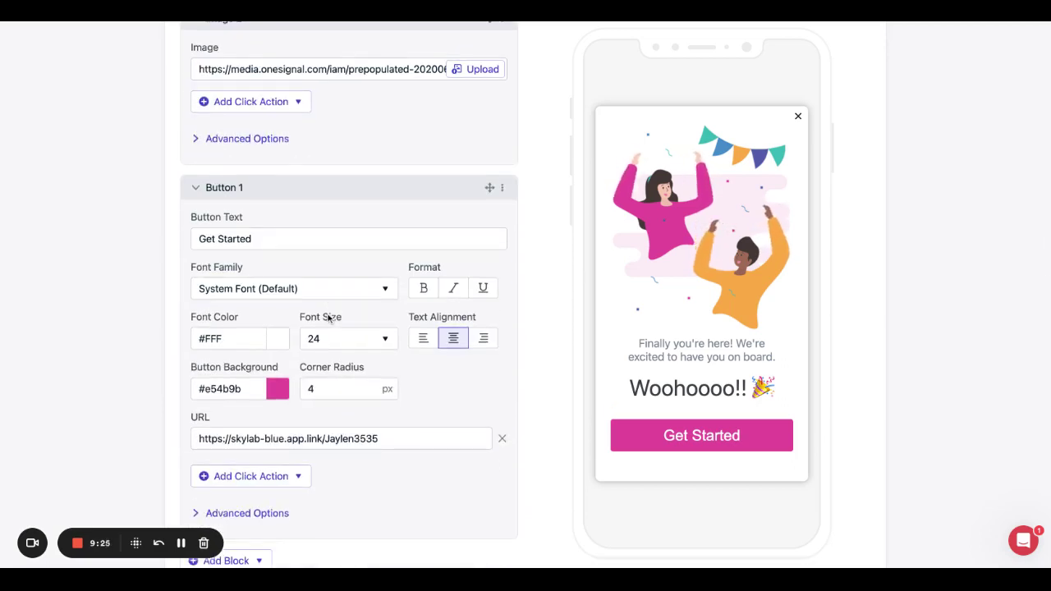
pyautogui.scroll(-1, 331, 315)
pyautogui.scroll(-1, 604, 402)
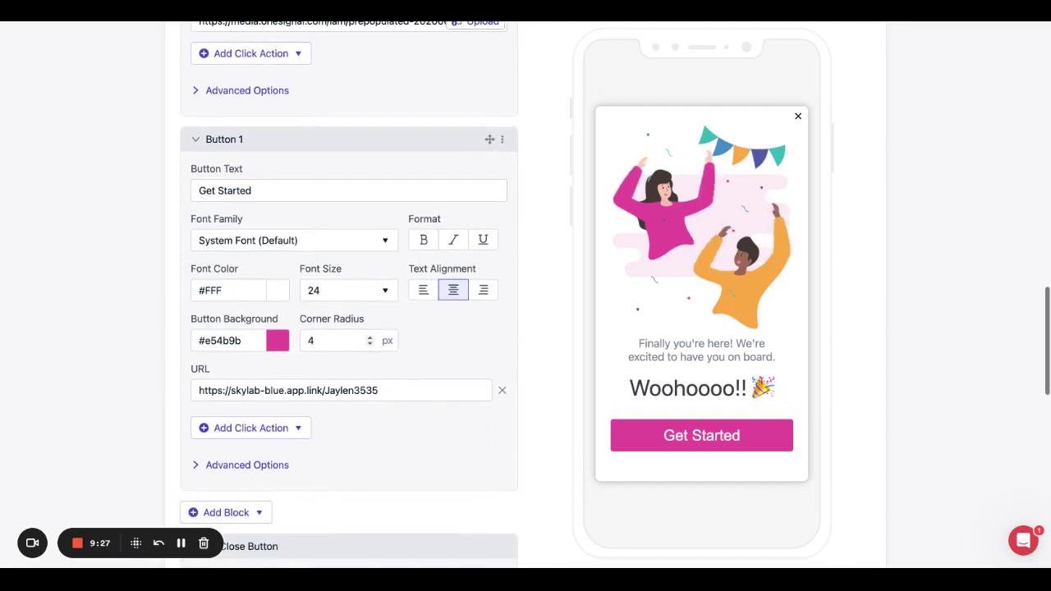
pyautogui.doubleClick(238, 191)
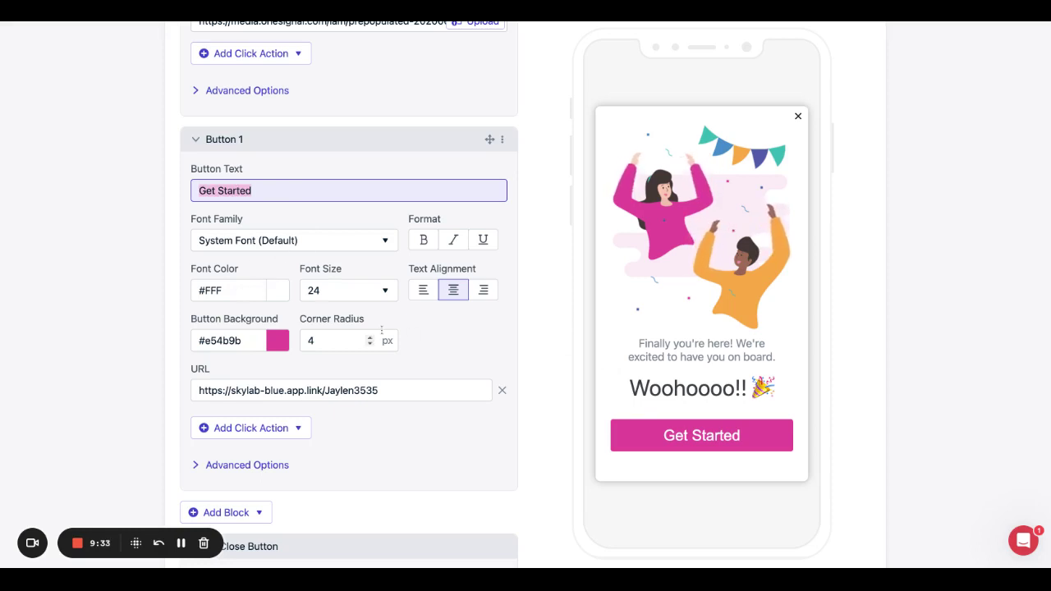
pyautogui.scroll(-2, 382, 330)
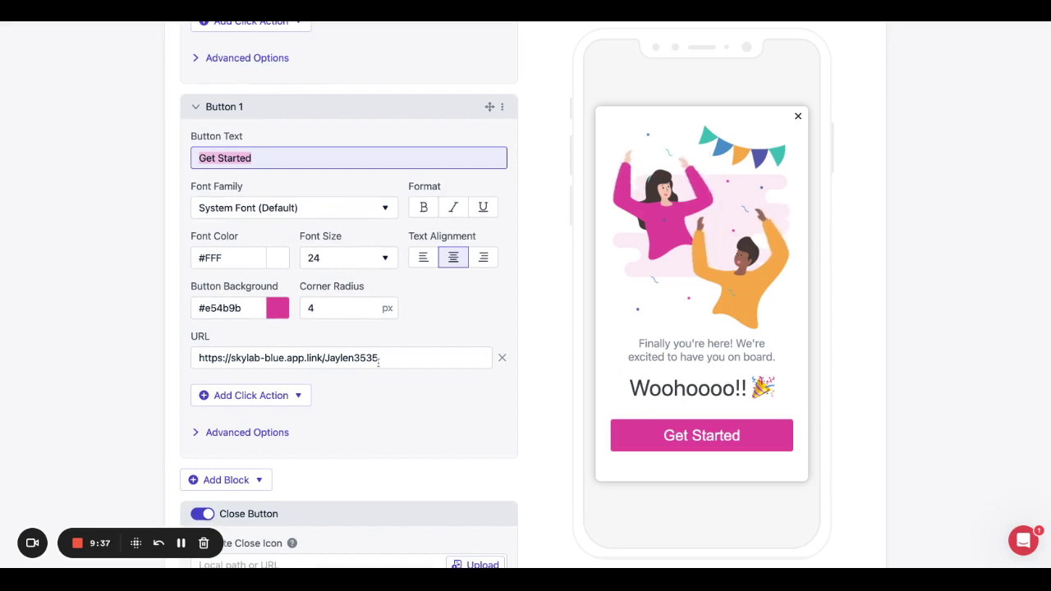
pyautogui.scroll(-1, 383, 322)
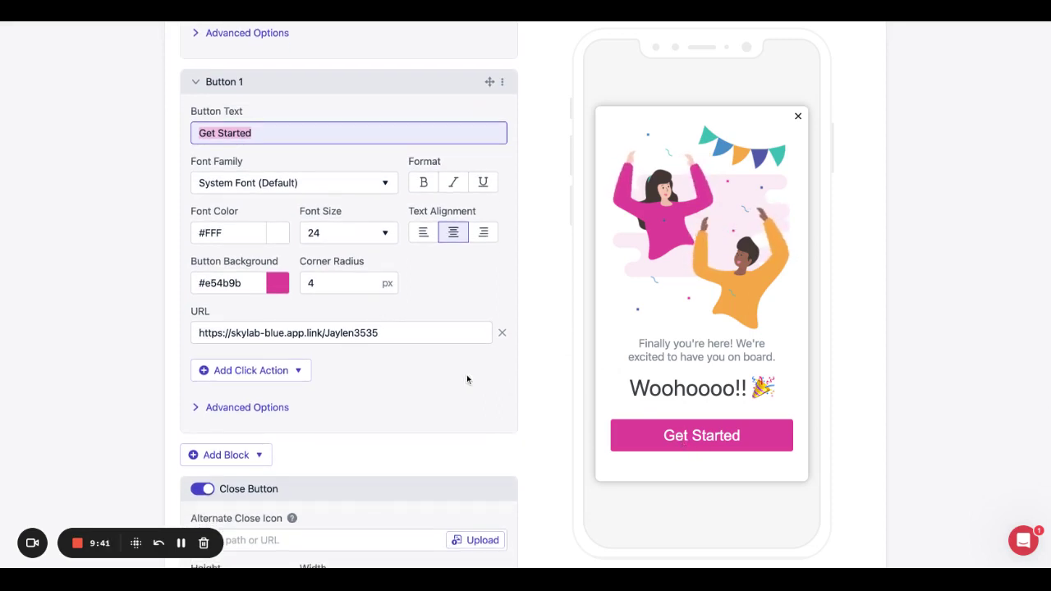
pyautogui.scroll(-5, 446, 378)
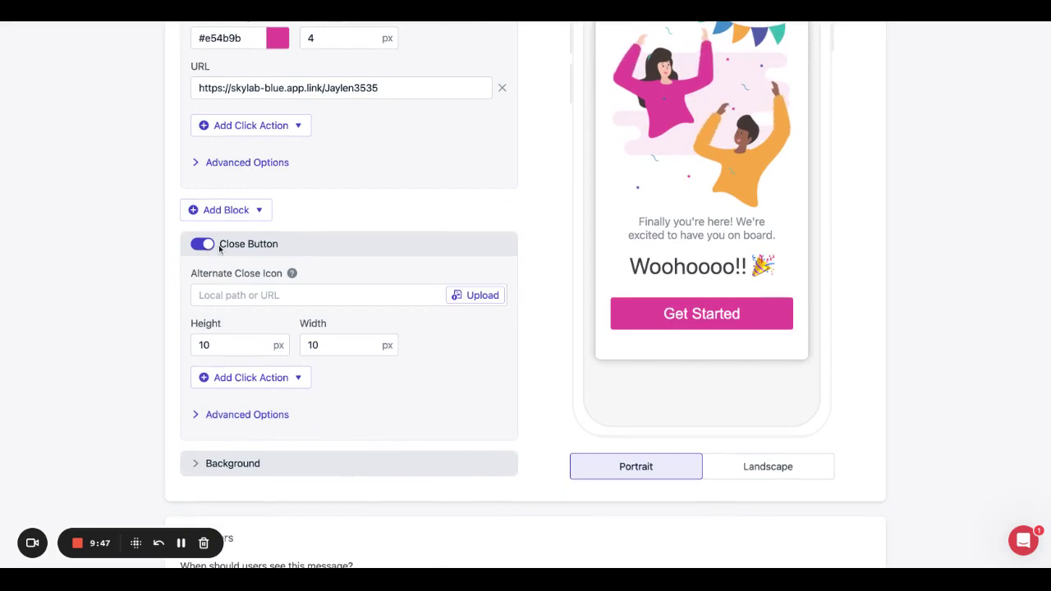
pyautogui.scroll(5, 459, 262)
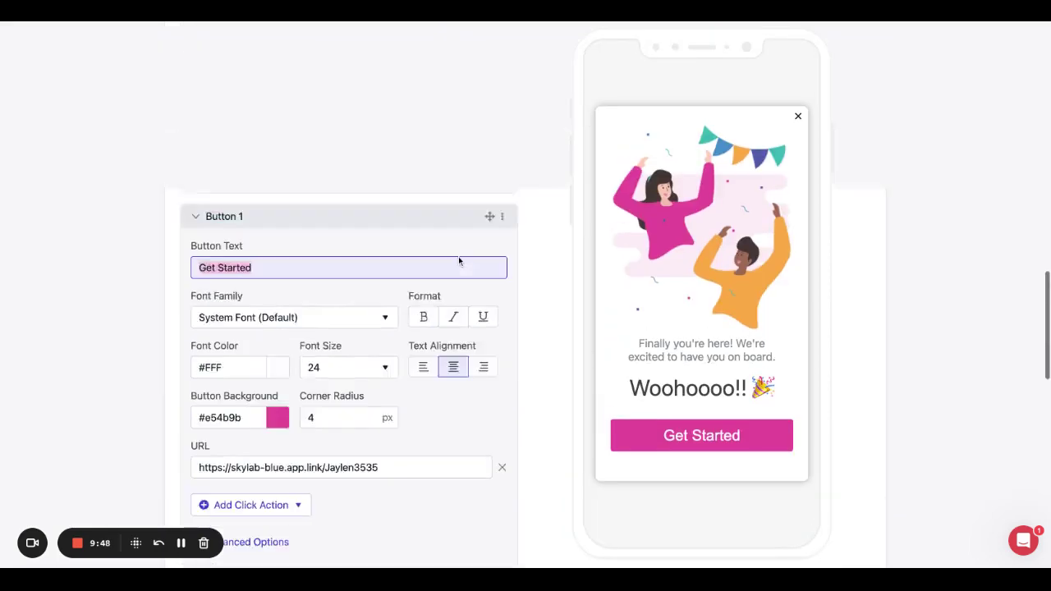
pyautogui.scroll(2, 458, 261)
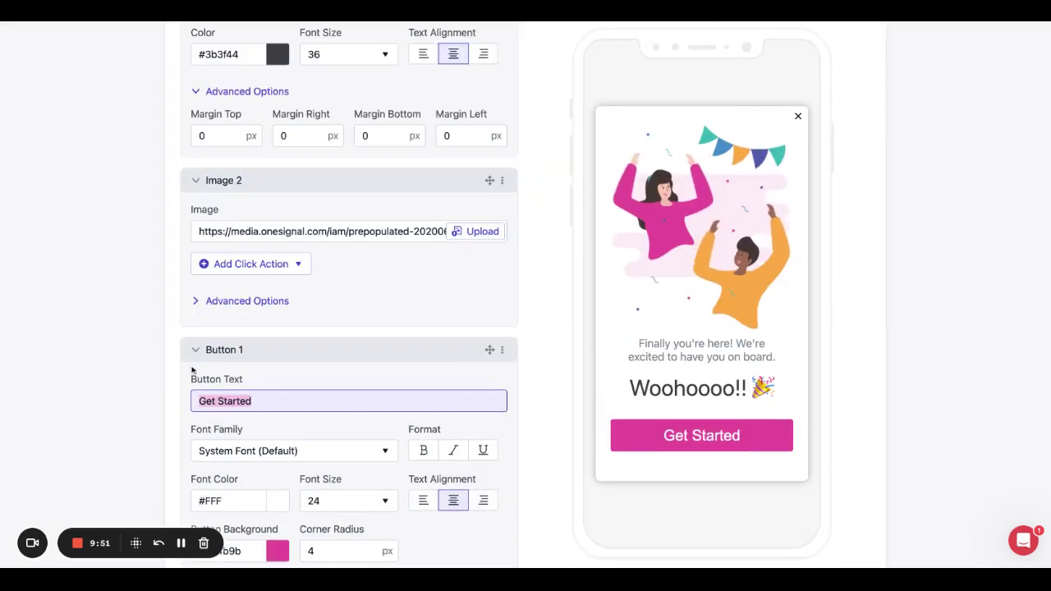
pyautogui.scroll(-10, 191, 370)
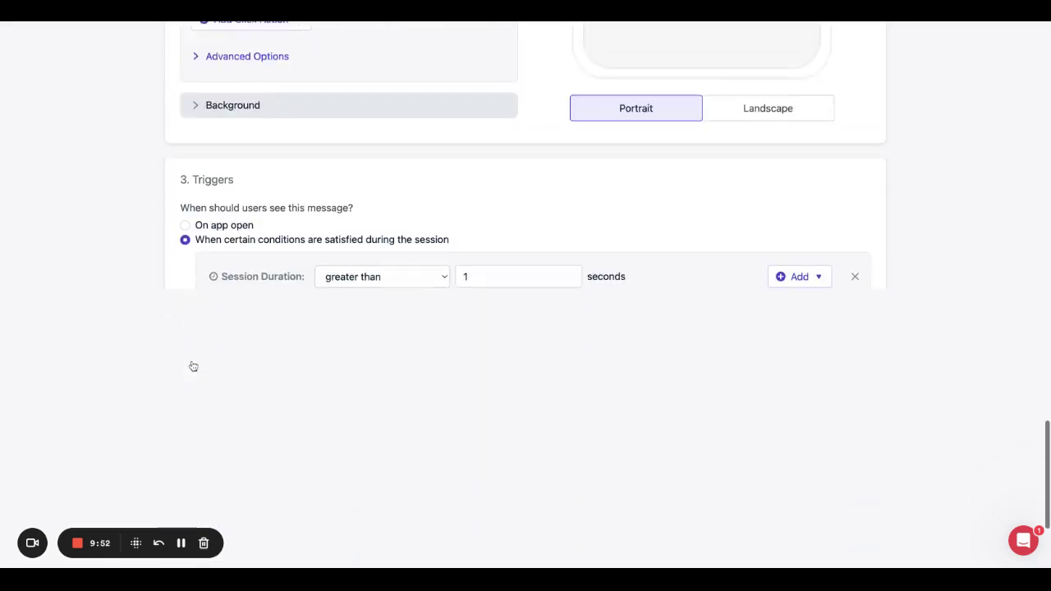
pyautogui.scroll(2, 193, 369)
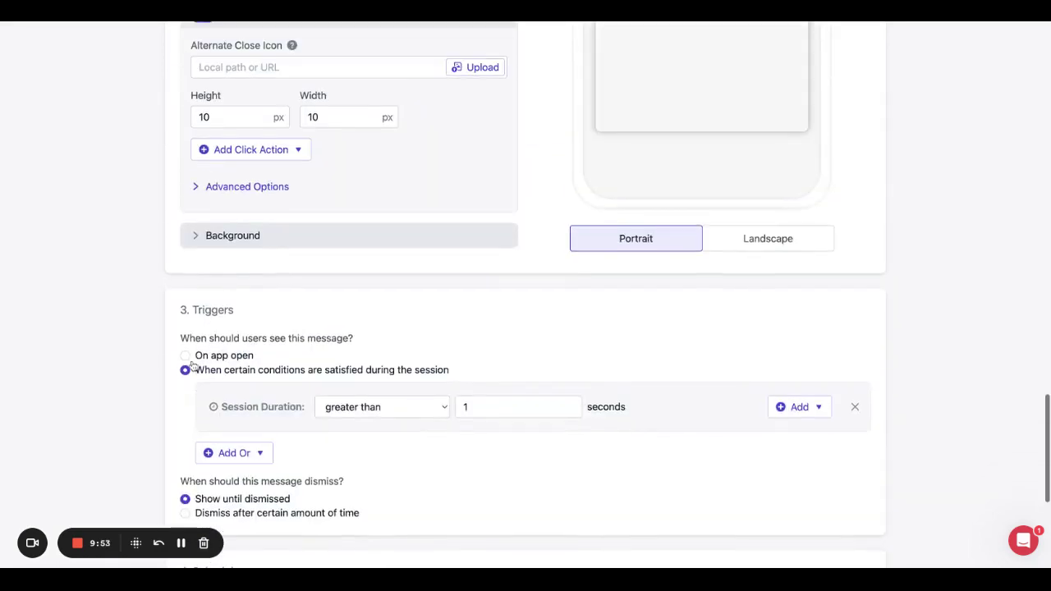
# Set the message background colour to magenta #e010a8.
pyautogui.click(197, 235)
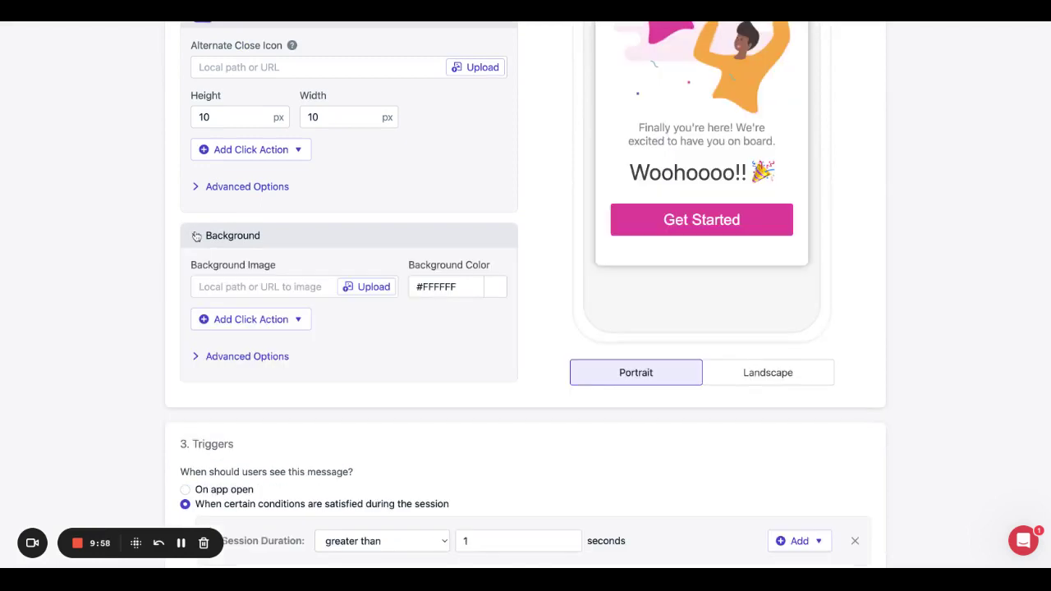
pyautogui.click(489, 294)
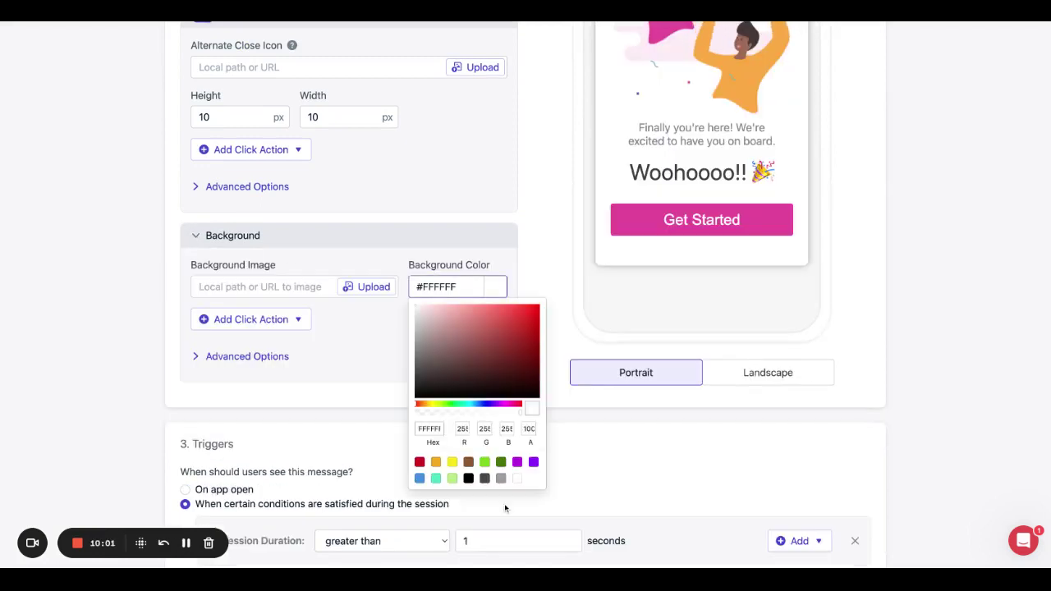
pyautogui.click(517, 463)
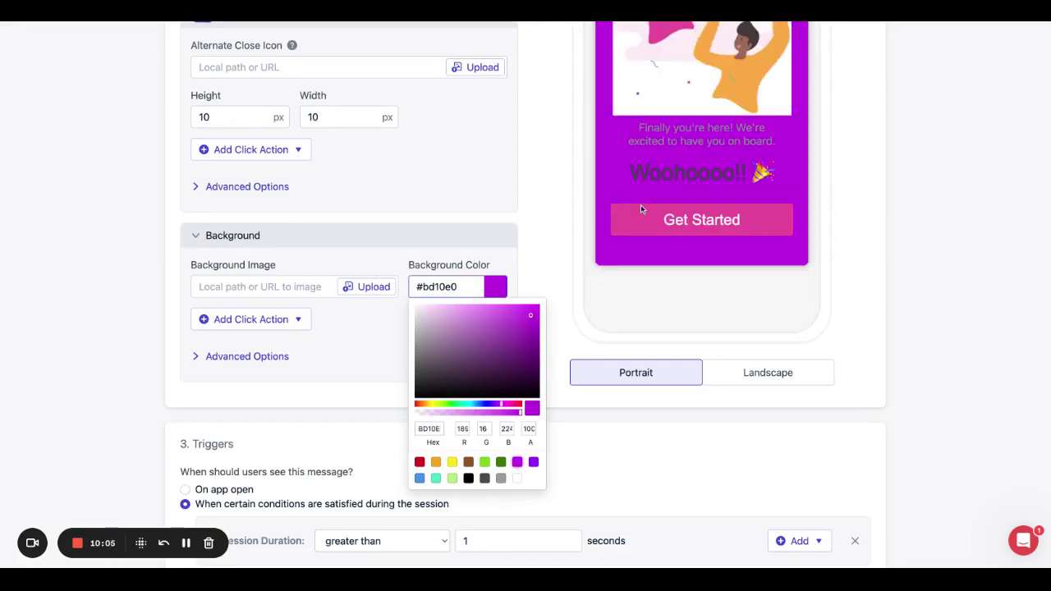
pyautogui.scroll(3, 640, 204)
pyautogui.scroll(-2, 641, 205)
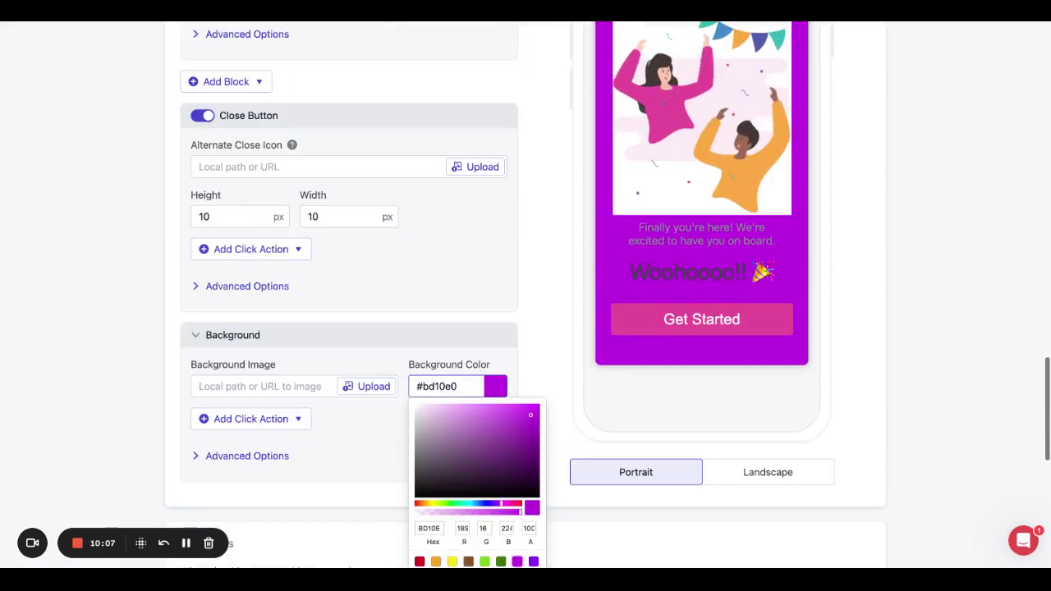
pyautogui.scroll(-1, 607, 295)
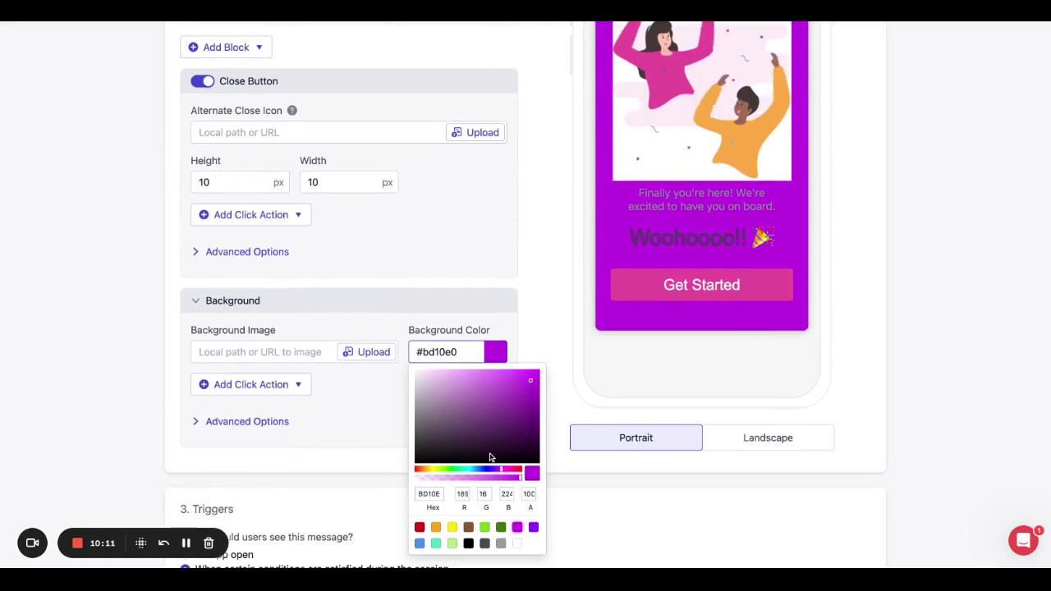
pyautogui.click(509, 469)
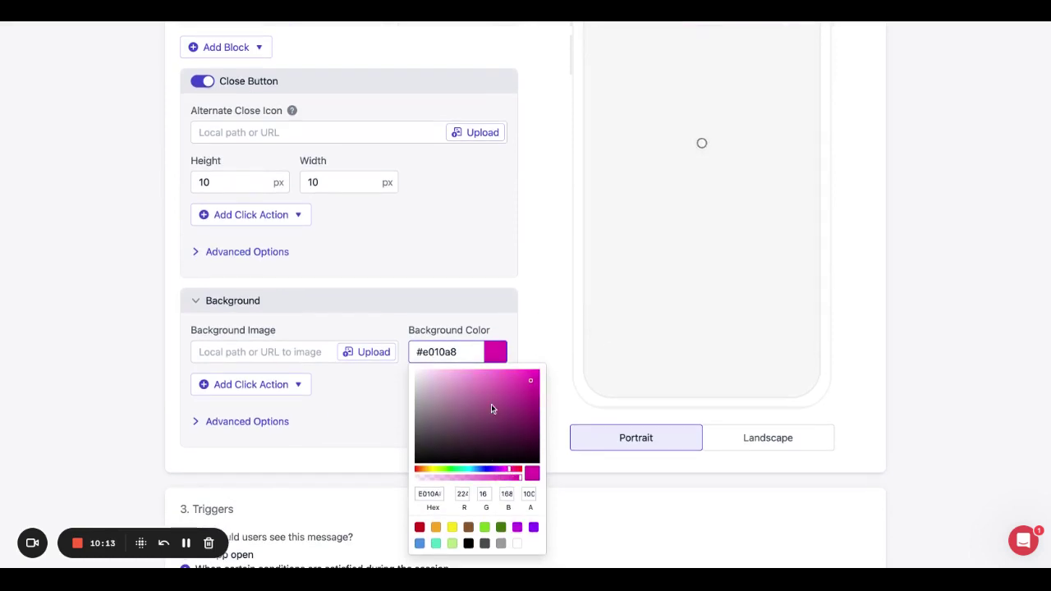
pyautogui.click(376, 392)
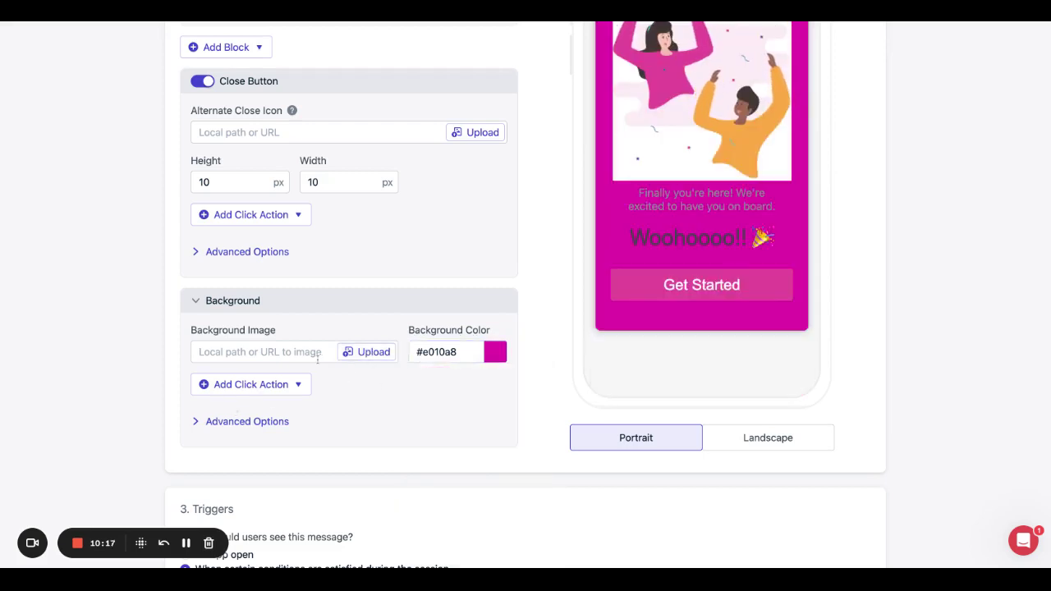
# Review the background click actions without choosing one.
pyautogui.click(302, 387)
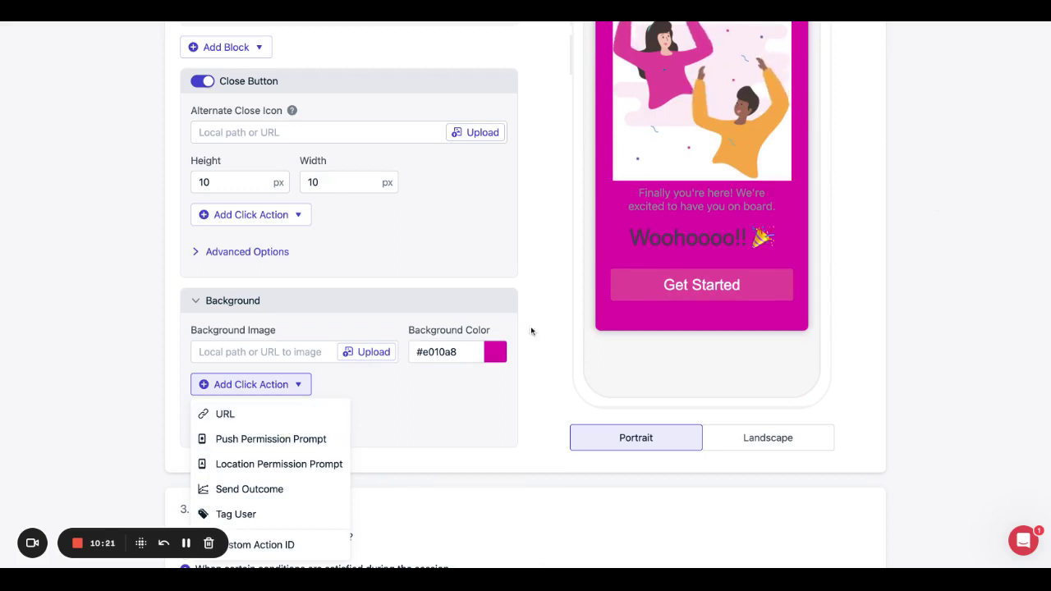
pyautogui.click(479, 399)
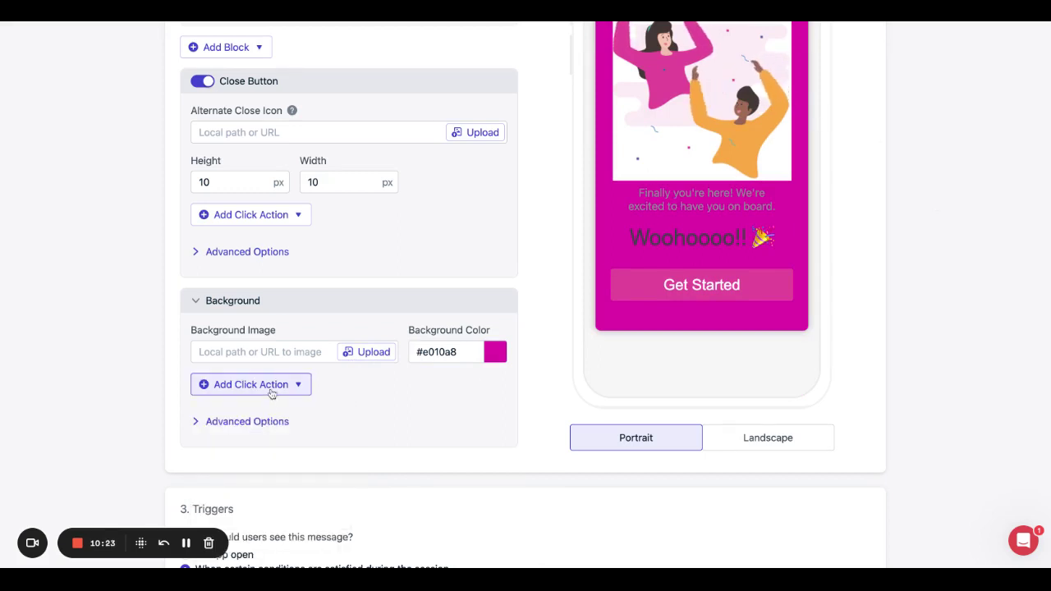
pyautogui.scroll(-1, 272, 394)
pyautogui.scroll(-4, 272, 394)
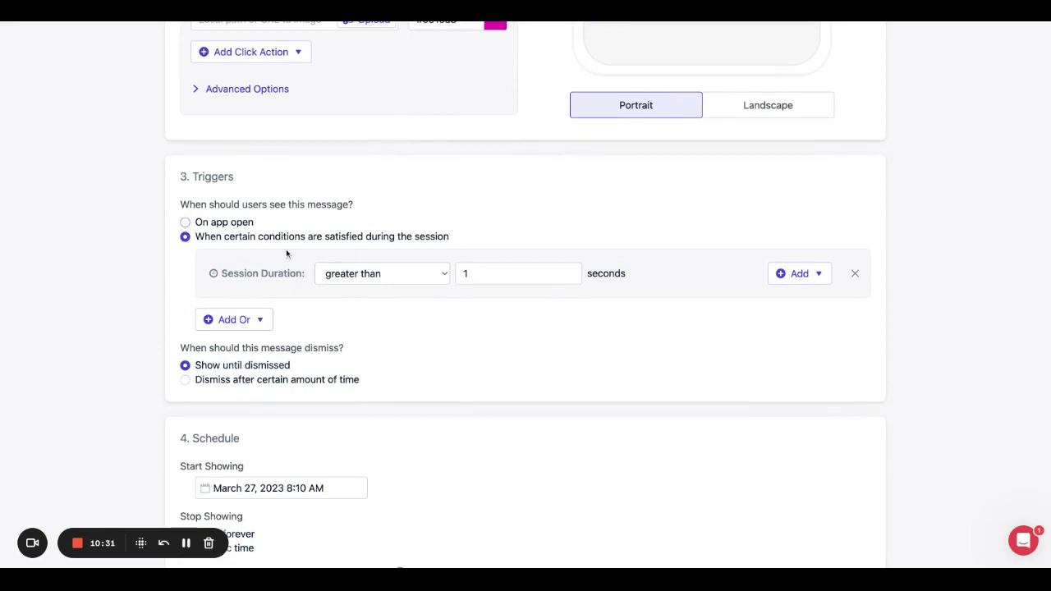
# Schedule the message to show multiple times: 2 times with a 1-day gap.
pyautogui.scroll(-3, 287, 357)
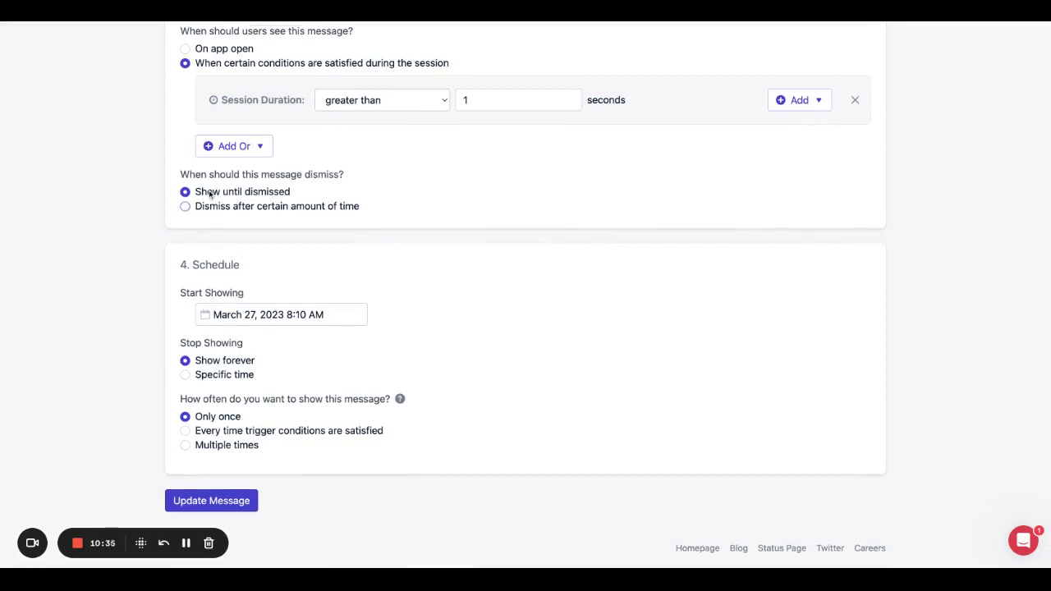
pyautogui.scroll(-1, 247, 296)
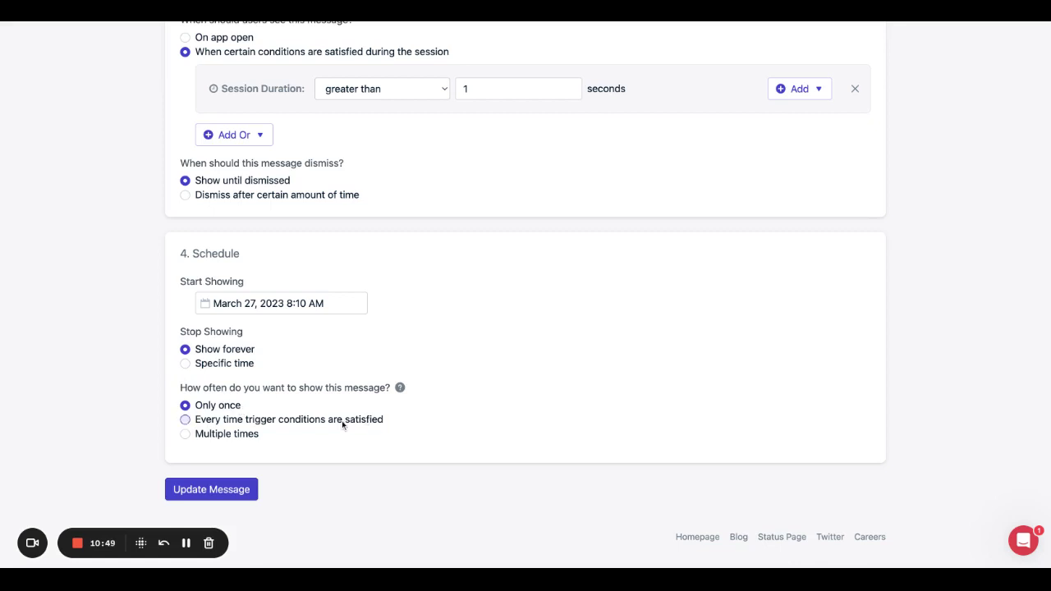
pyautogui.click(186, 433)
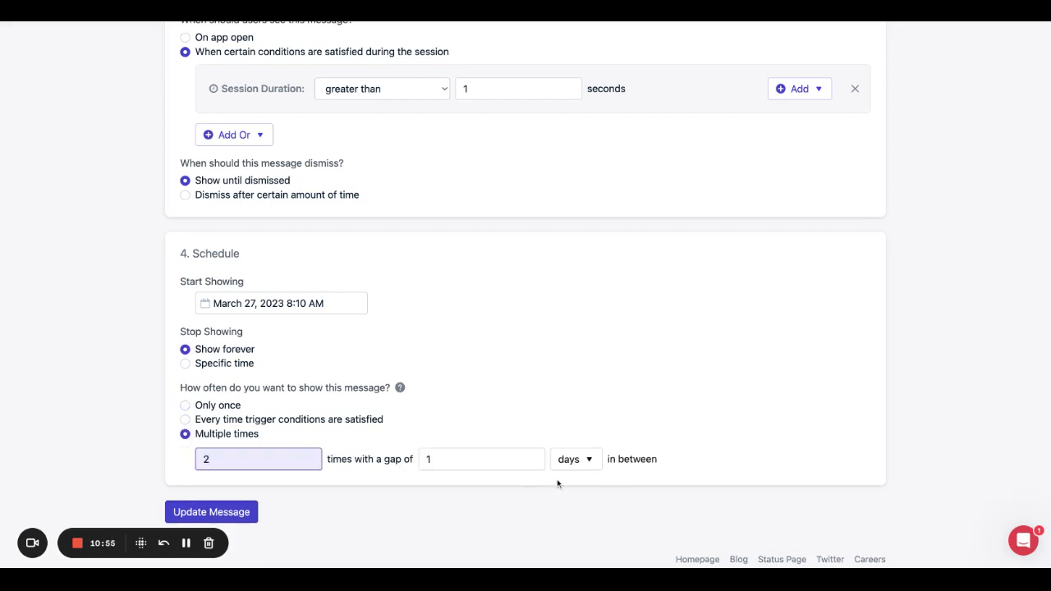
pyautogui.click(571, 460)
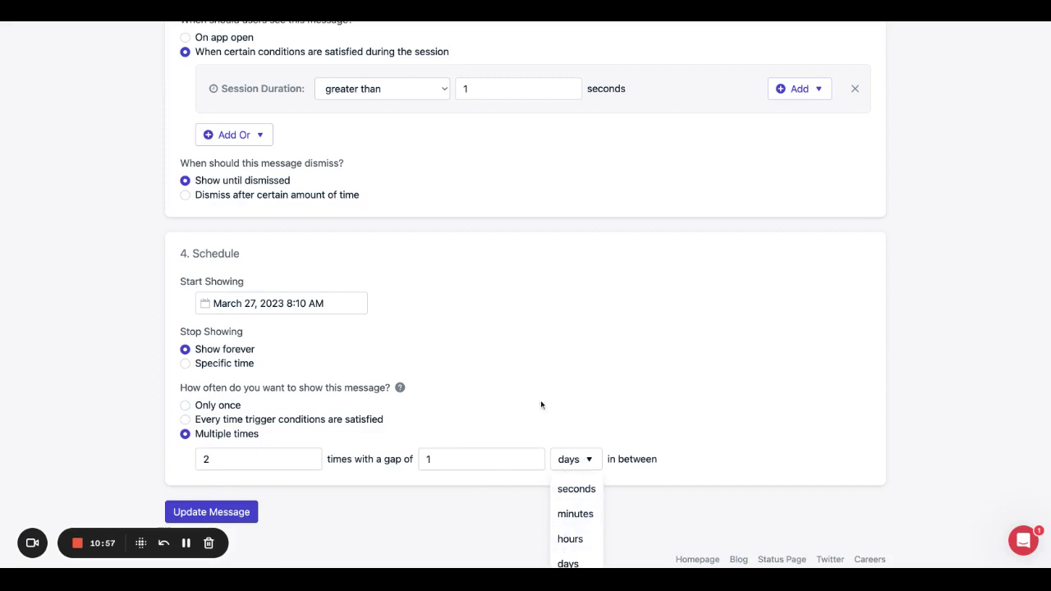
pyautogui.click(525, 358)
pyautogui.scroll(-1, 525, 358)
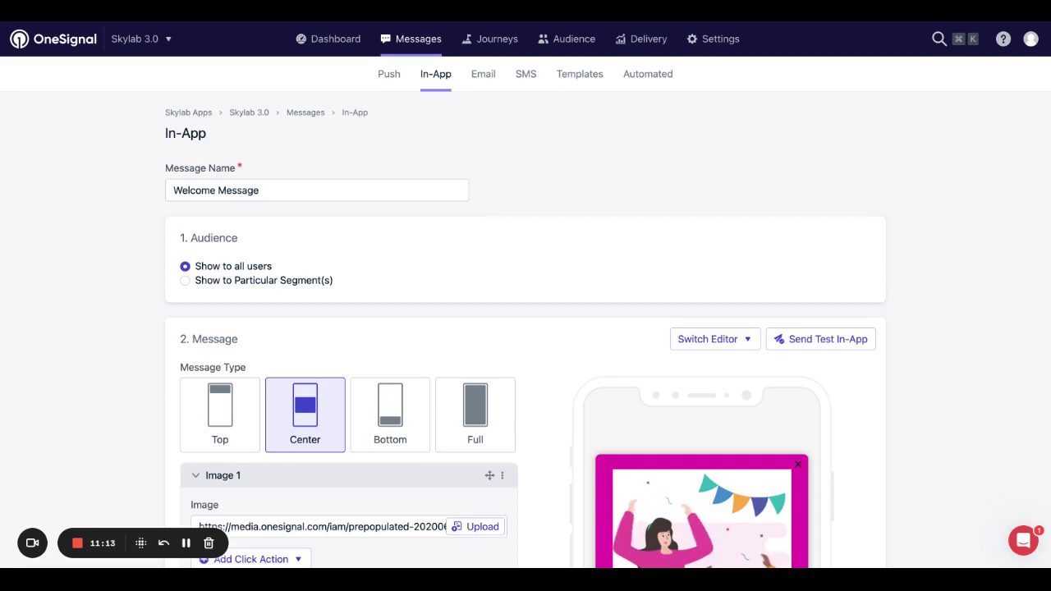
# Create a new push template named 'Test' and place the cursor in its Title field.
pyautogui.click(572, 73)
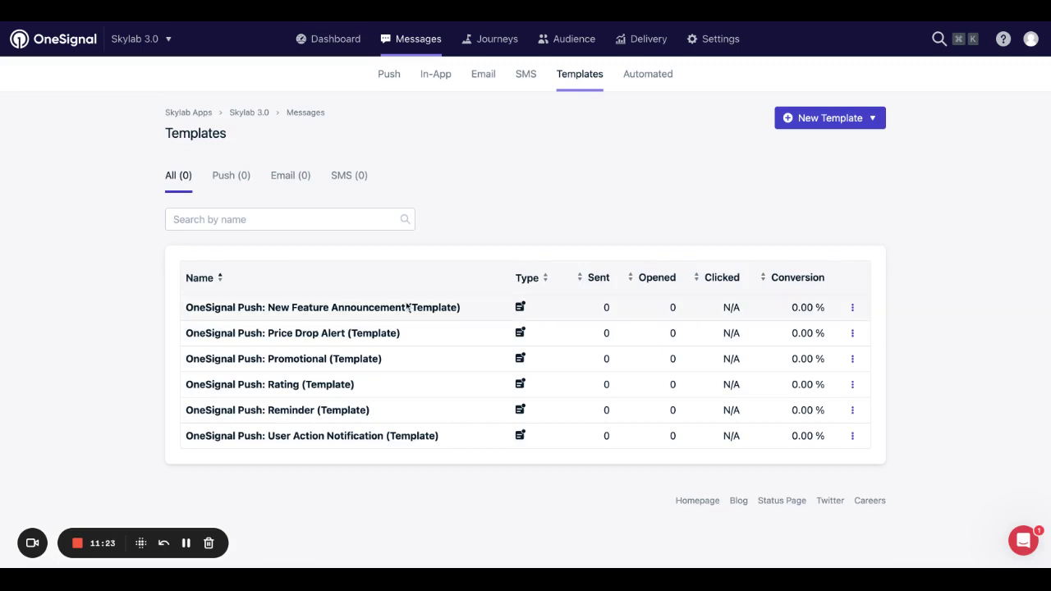
pyautogui.click(813, 123)
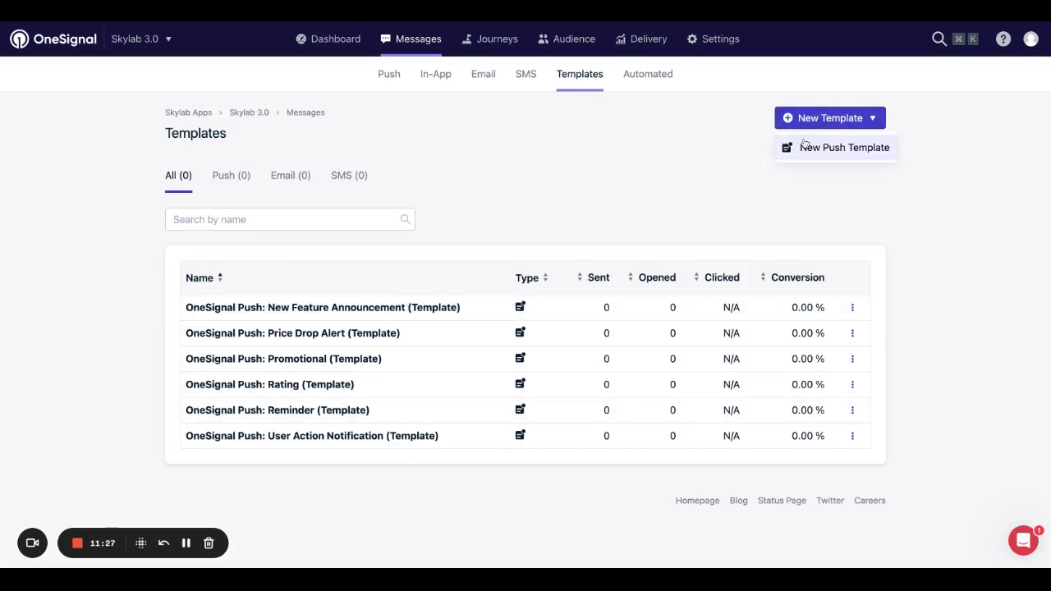
pyautogui.click(804, 147)
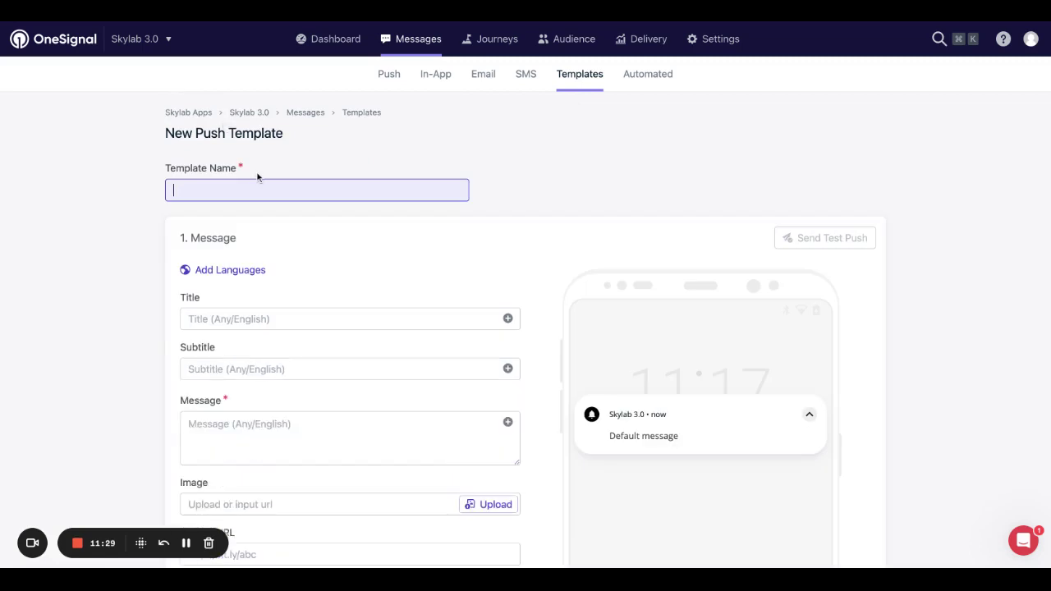
pyautogui.write('Test')
pyautogui.click(113, 231)
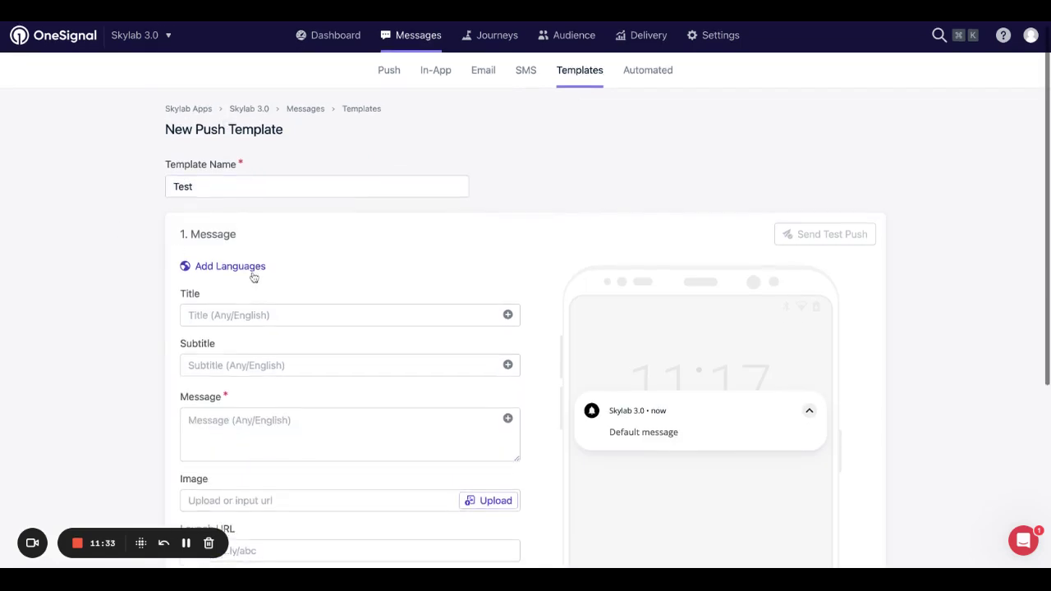
pyautogui.scroll(-1, 254, 275)
pyautogui.click(238, 297)
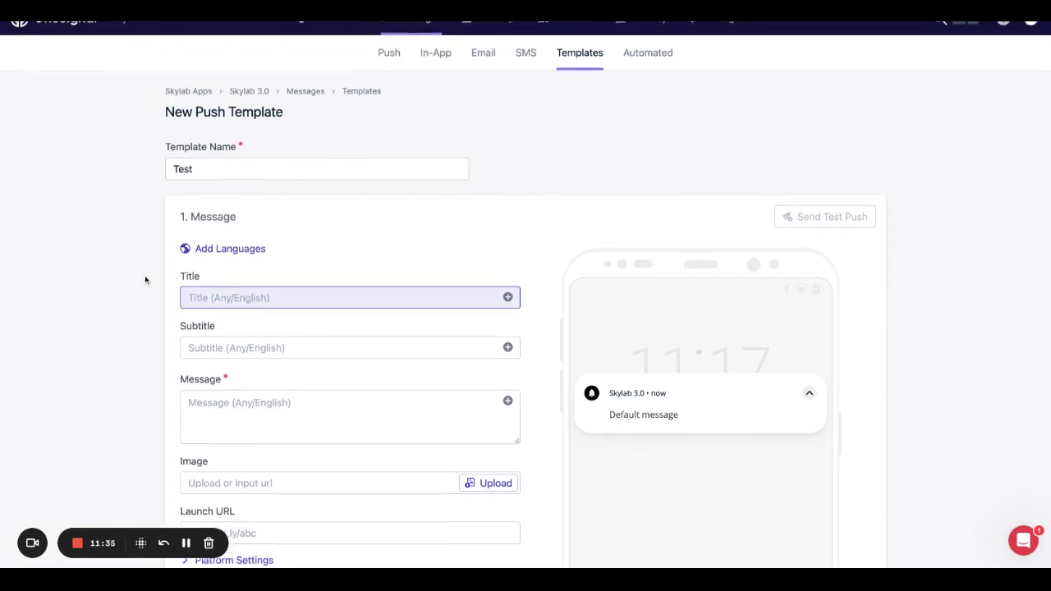
pyautogui.scroll(-2, 144, 277)
pyautogui.scroll(-1, 144, 275)
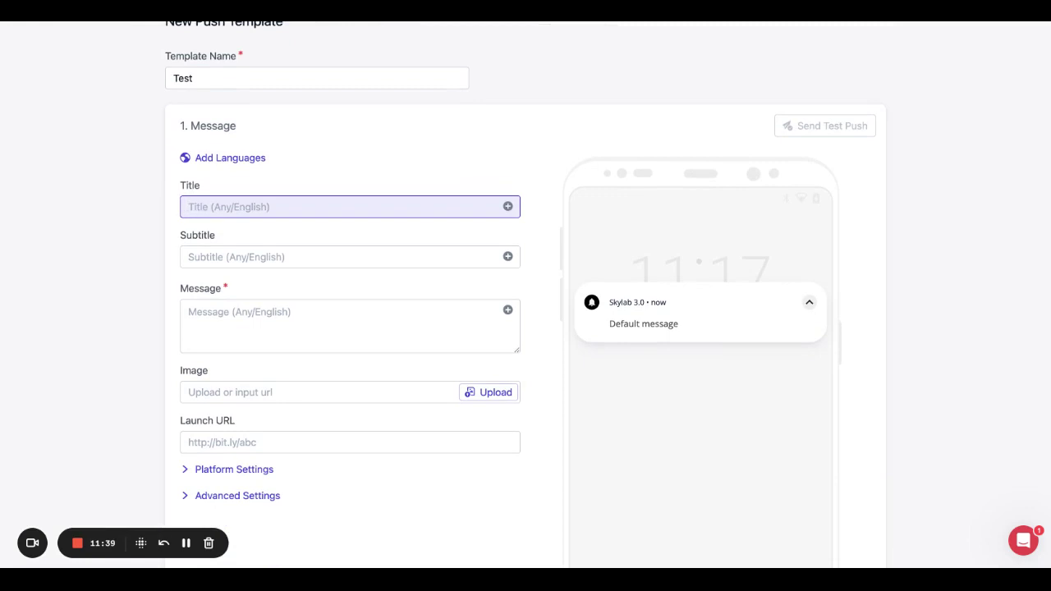
# Enter the title 'Don't forget to share the app!'.
pyautogui.write("Don't o")
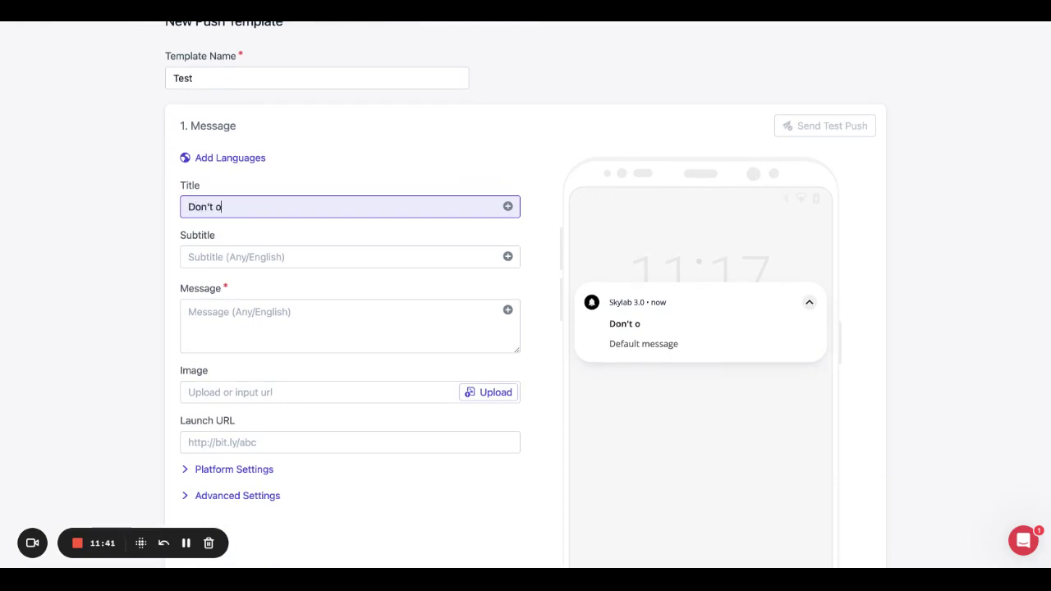
pyautogui.press('BackSpace')
pyautogui.write('forget to share the app!')
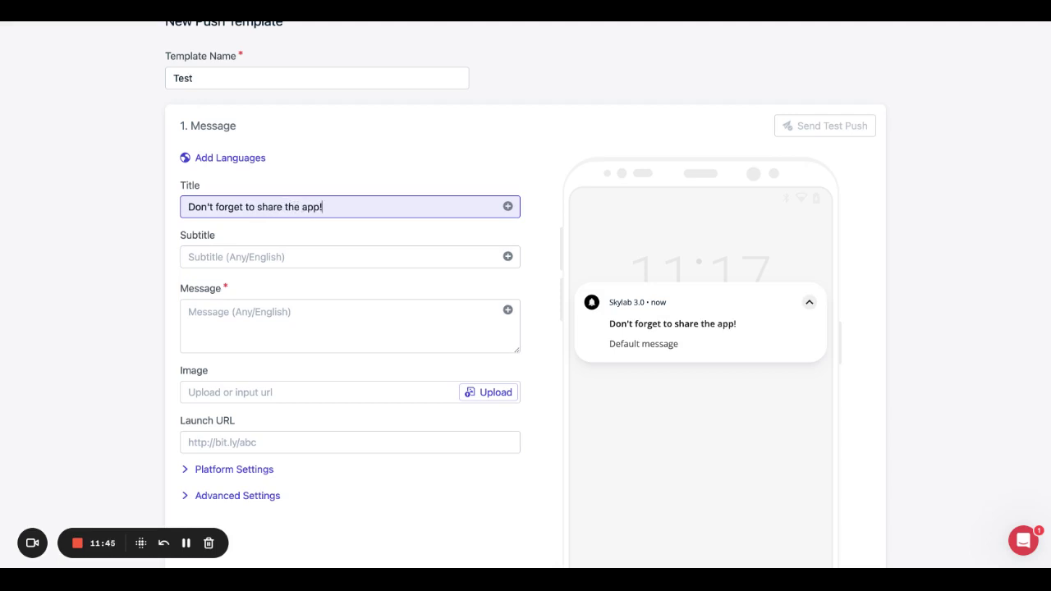
# Write the message 'June is our Share the app challenge! 🏆', correcting the spelling of challenge.
pyautogui.click(192, 322)
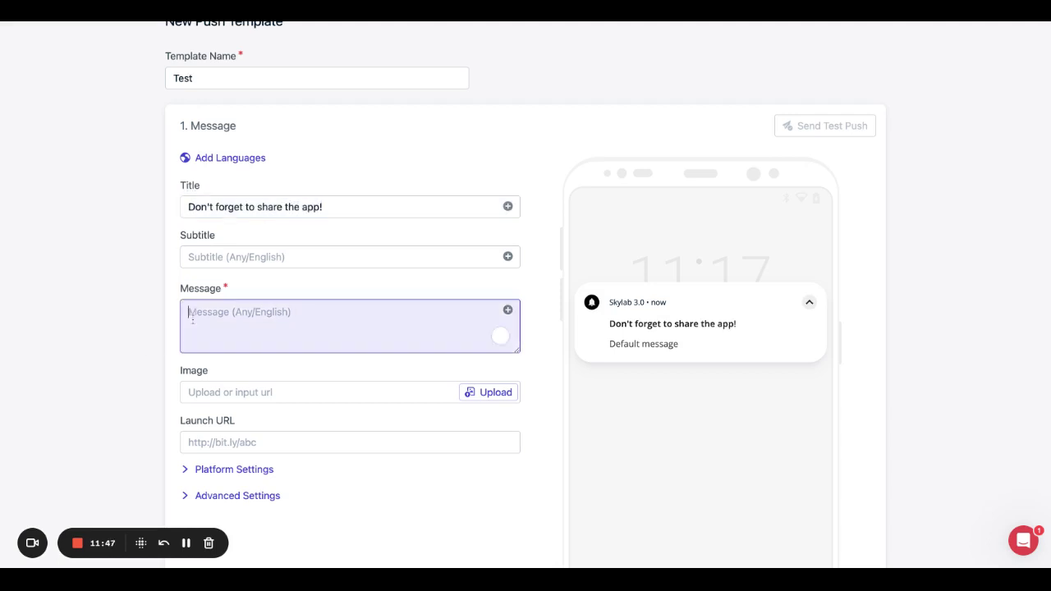
pyautogui.write('June is ')
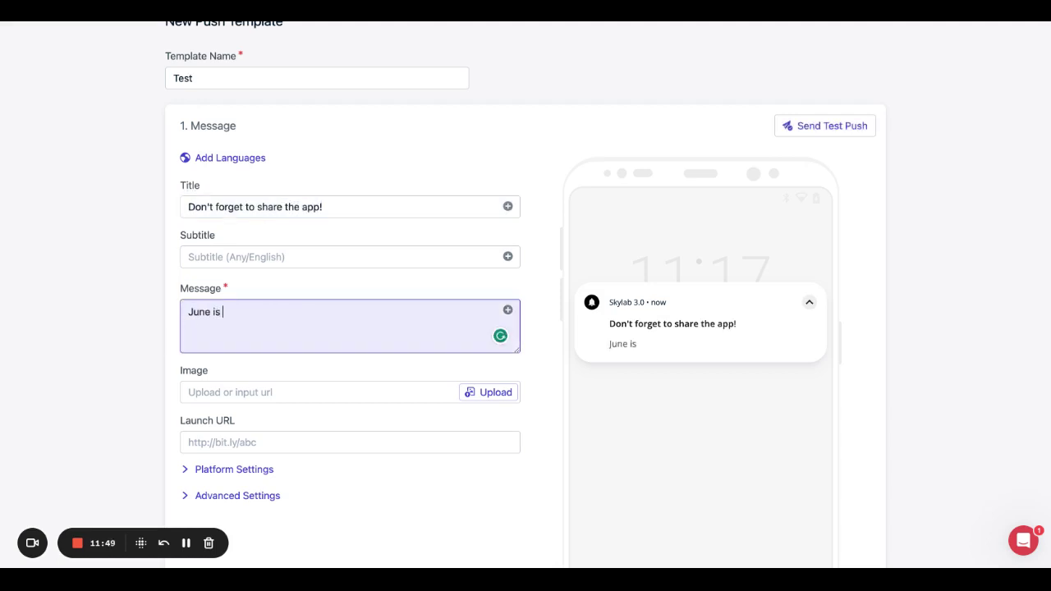
pyautogui.write('out')
pyautogui.write(' Share the app')
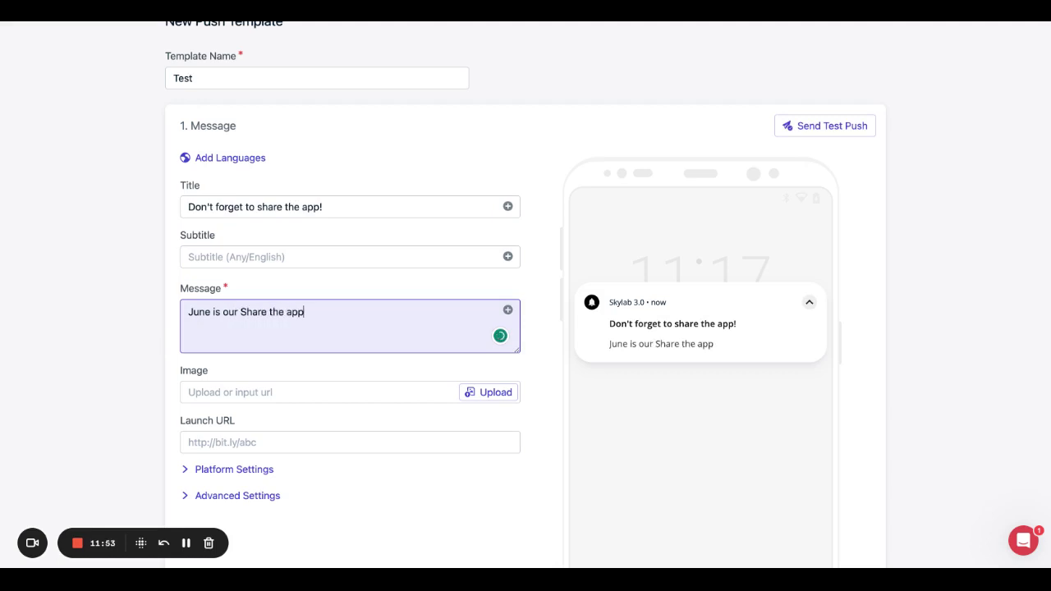
pyautogui.write(' challe')
pyautogui.press('BackSpace')
pyautogui.write('age')
pyautogui.press('BackSpace')
pyautogui.write('nge!')
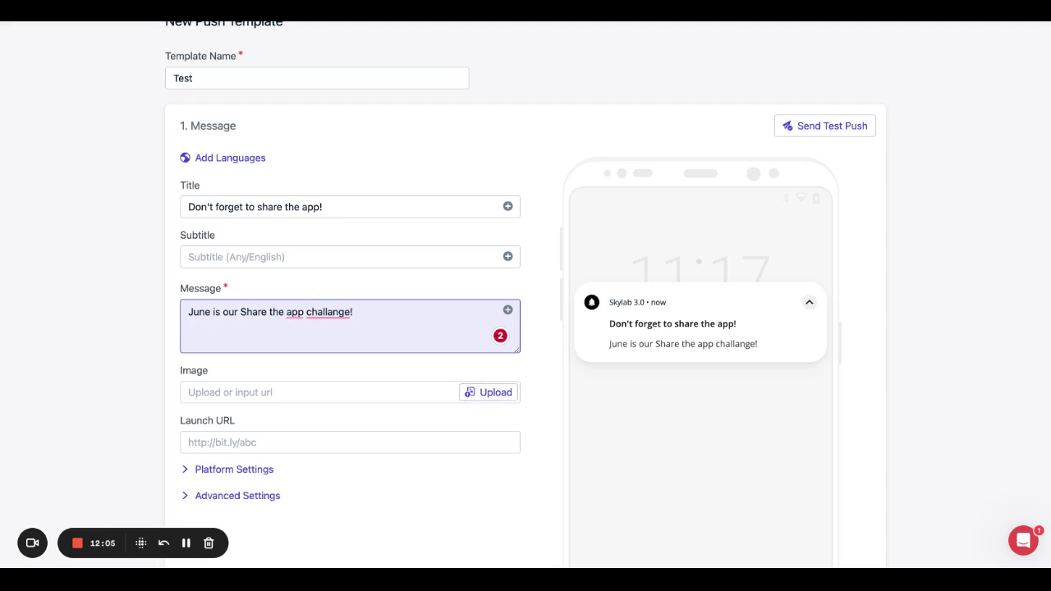
pyautogui.write('🏆')
pyautogui.moveTo(328, 313)
pyautogui.click(340, 347)
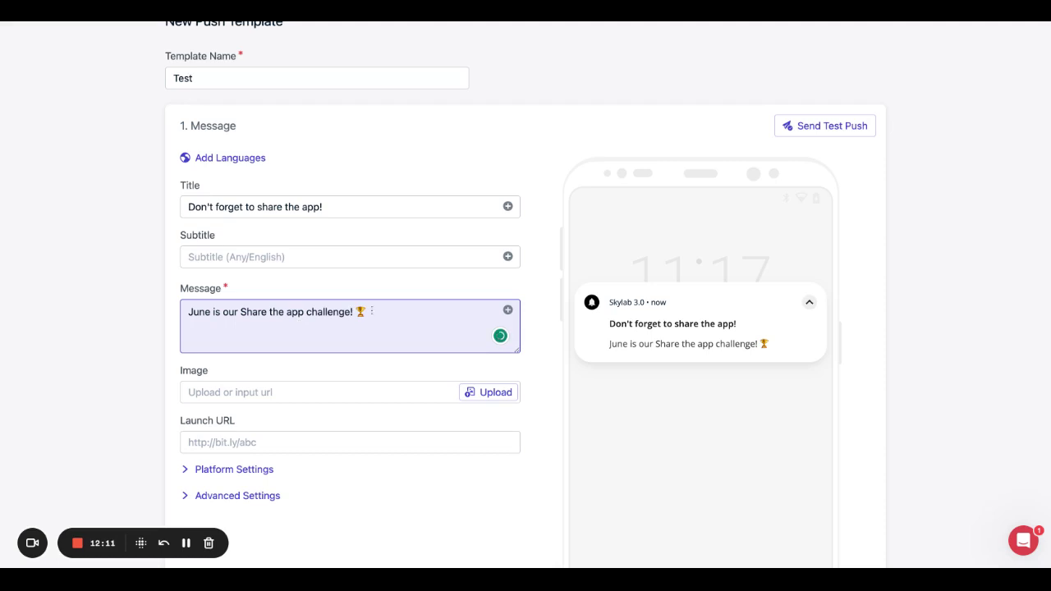
pyautogui.scroll(-1, 381, 309)
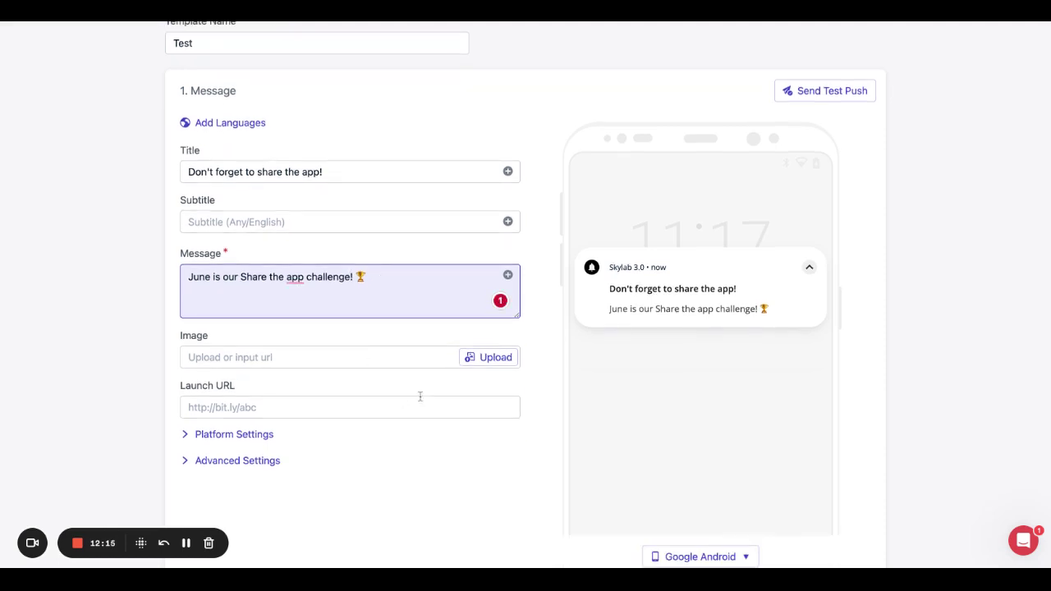
# Expand Advanced Settings and set the template's Priority to High, keeping Time To Live at 3 days.
pyautogui.scroll(-3, 377, 414)
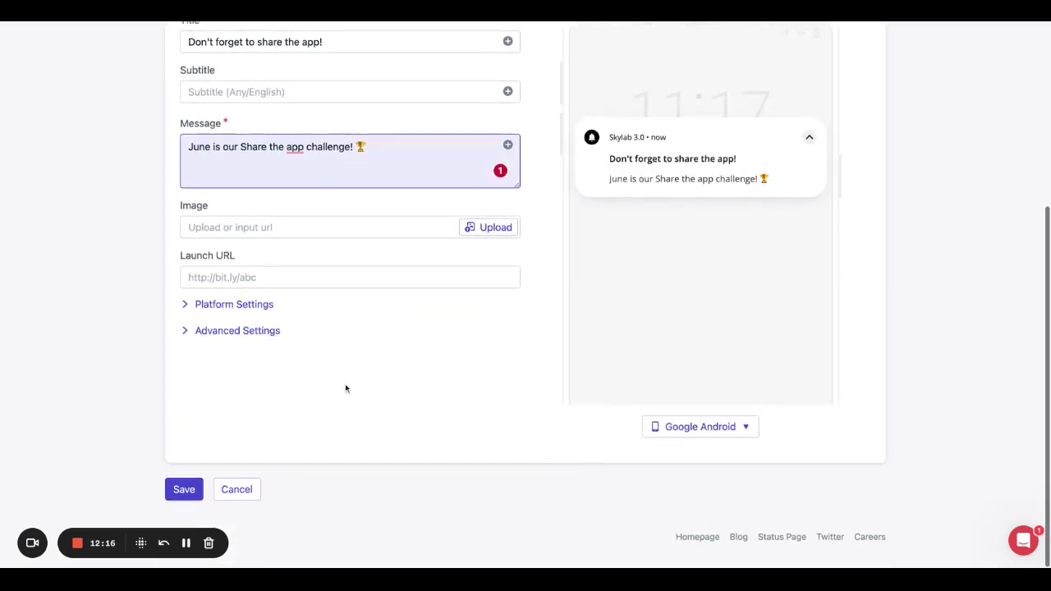
pyautogui.click(187, 331)
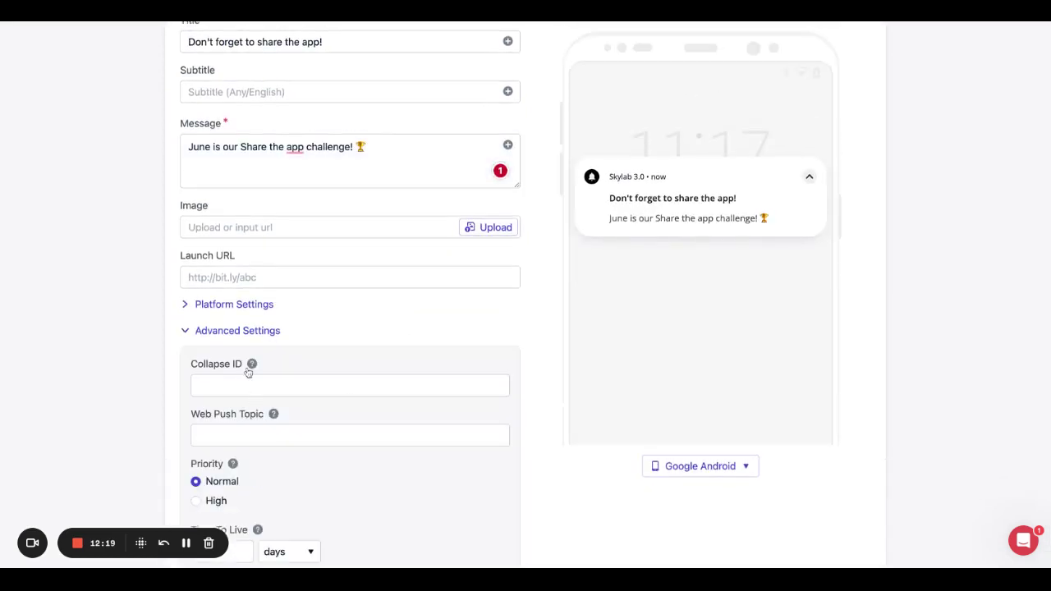
pyautogui.scroll(-5, 249, 372)
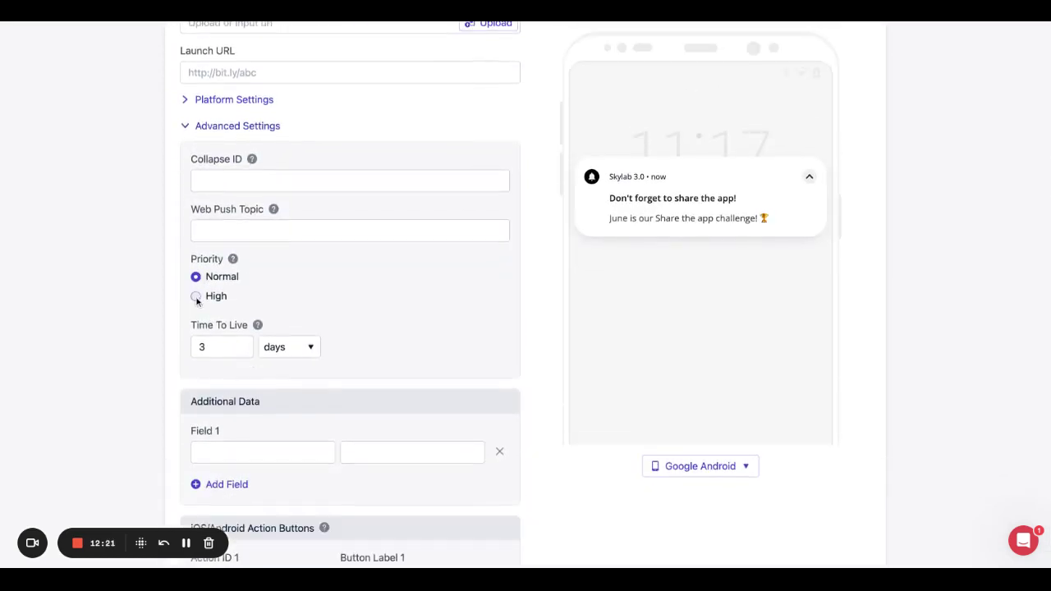
pyautogui.click(197, 298)
pyautogui.scroll(-4, 296, 290)
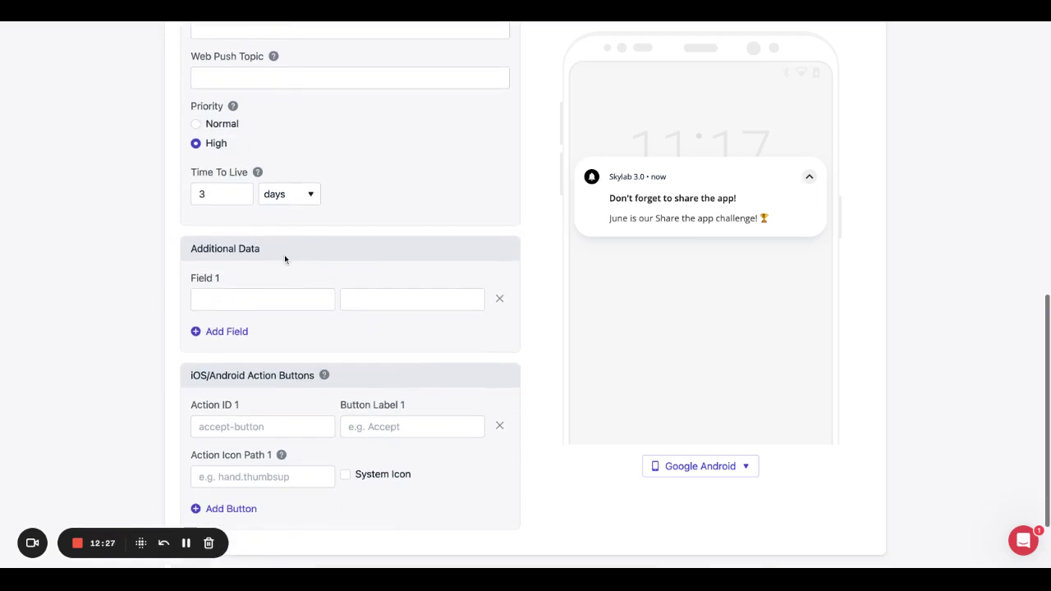
pyautogui.scroll(-1, 284, 258)
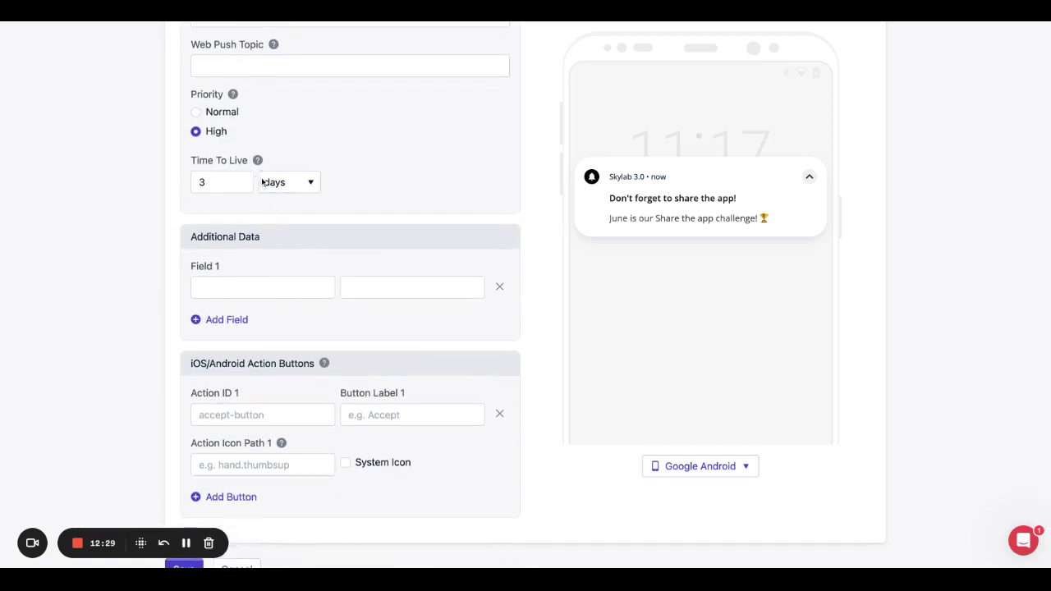
pyautogui.scroll(-2, 290, 199)
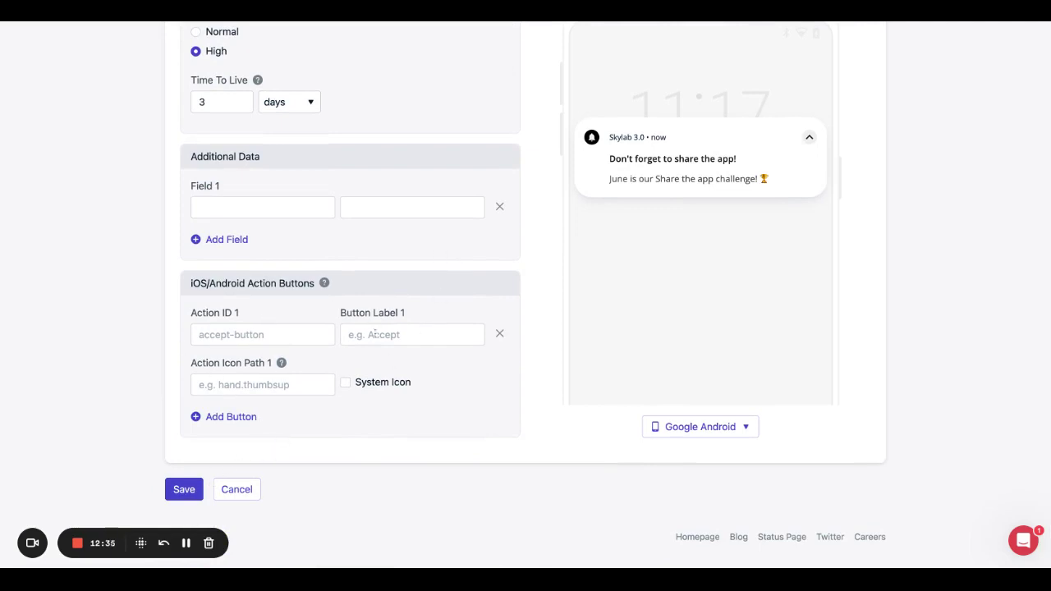
pyautogui.scroll(15, 371, 335)
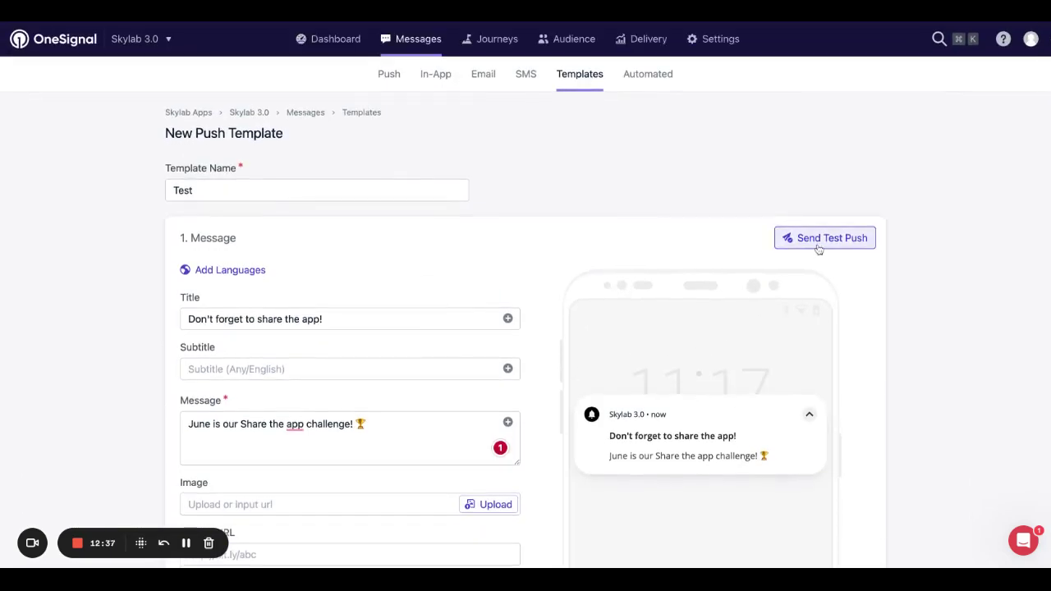
# Send a test push of the Test template to the test user, then save the template.
pyautogui.click(818, 239)
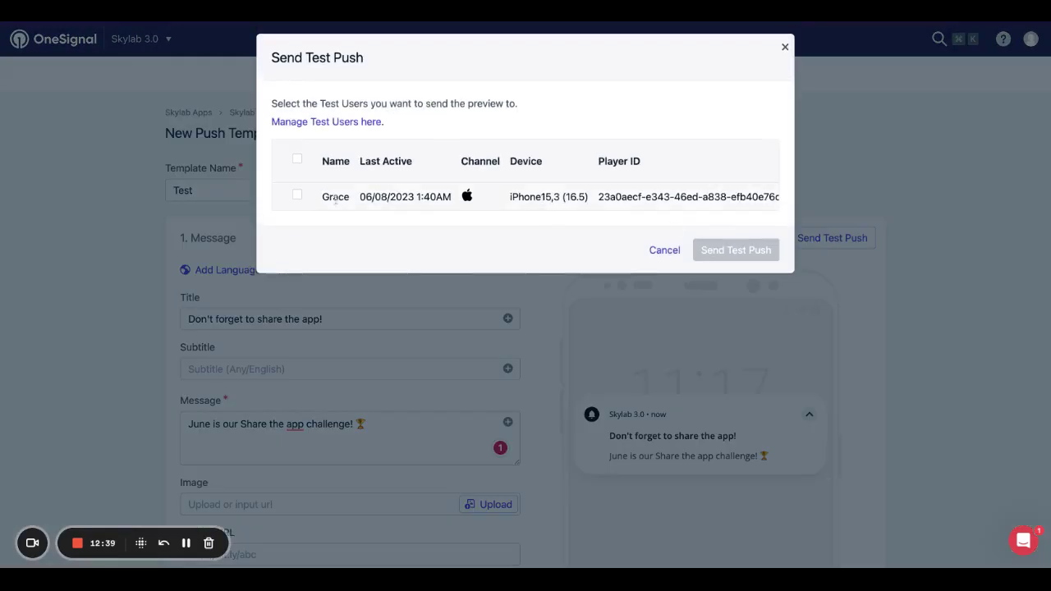
pyautogui.click(298, 194)
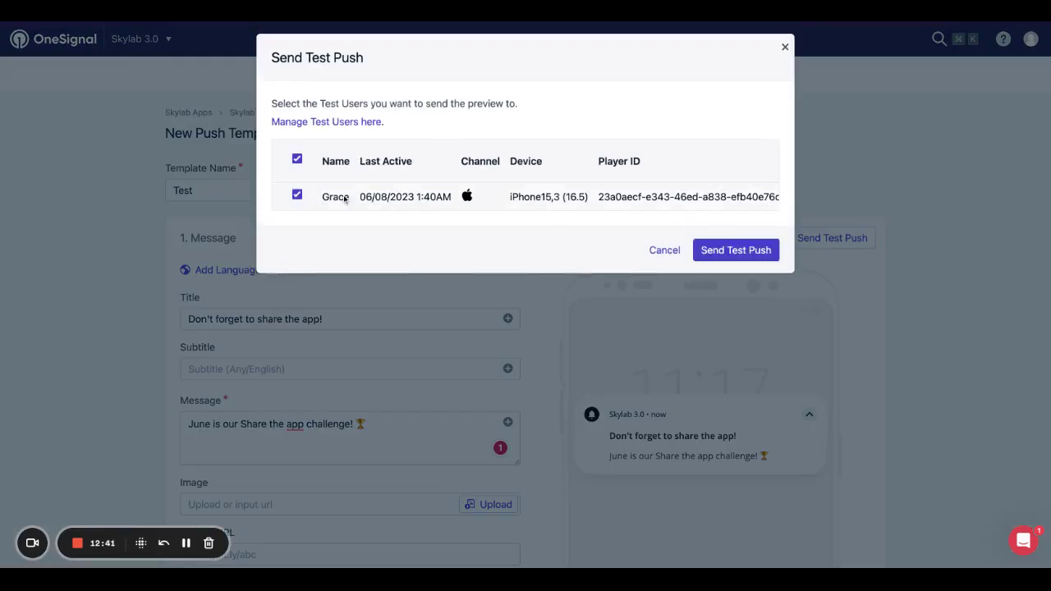
pyautogui.click(717, 251)
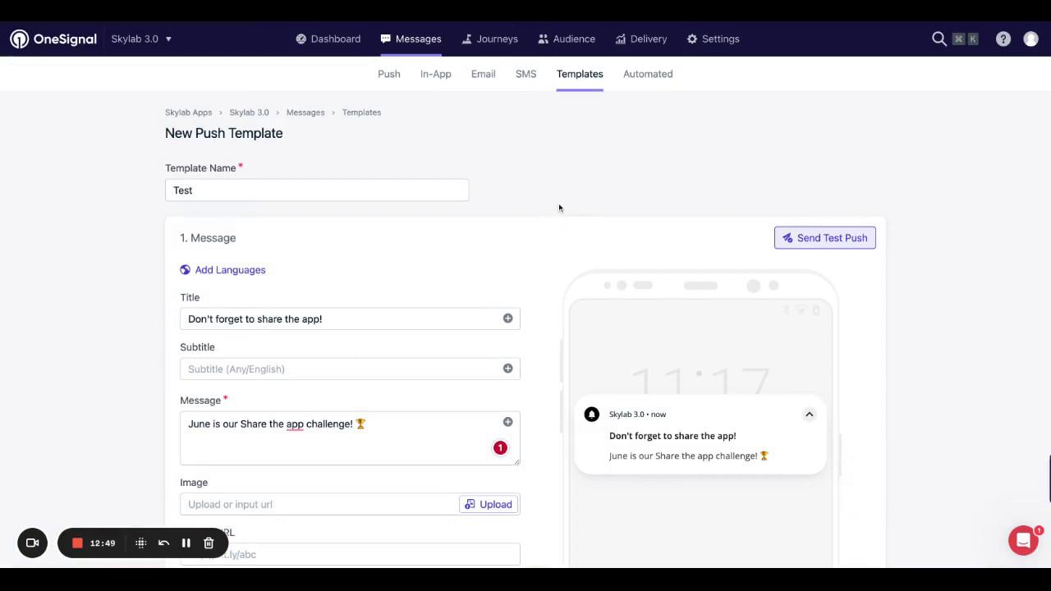
pyautogui.scroll(-15, 588, 278)
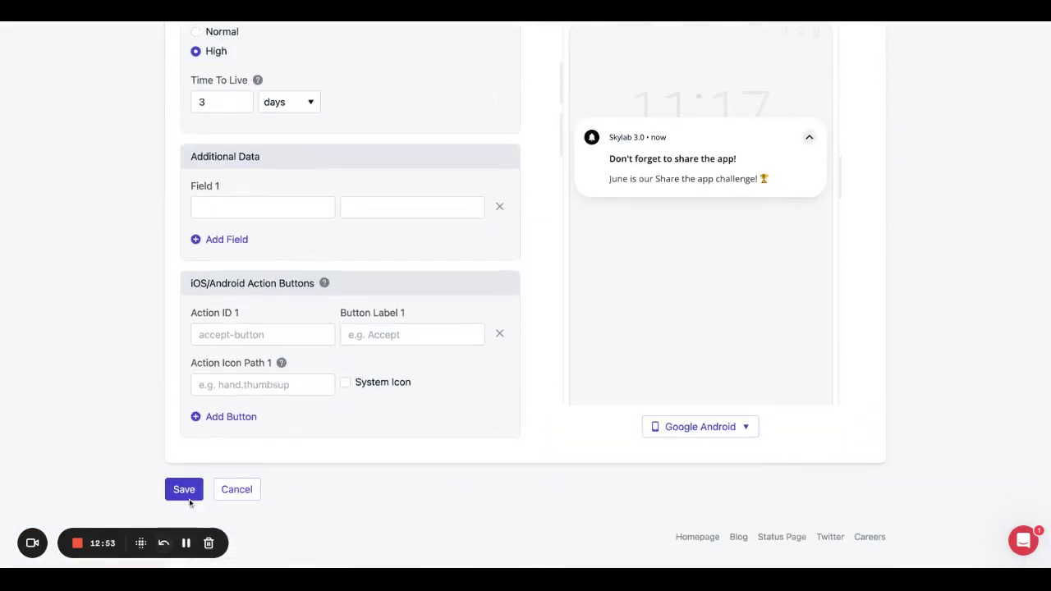
pyautogui.click(185, 491)
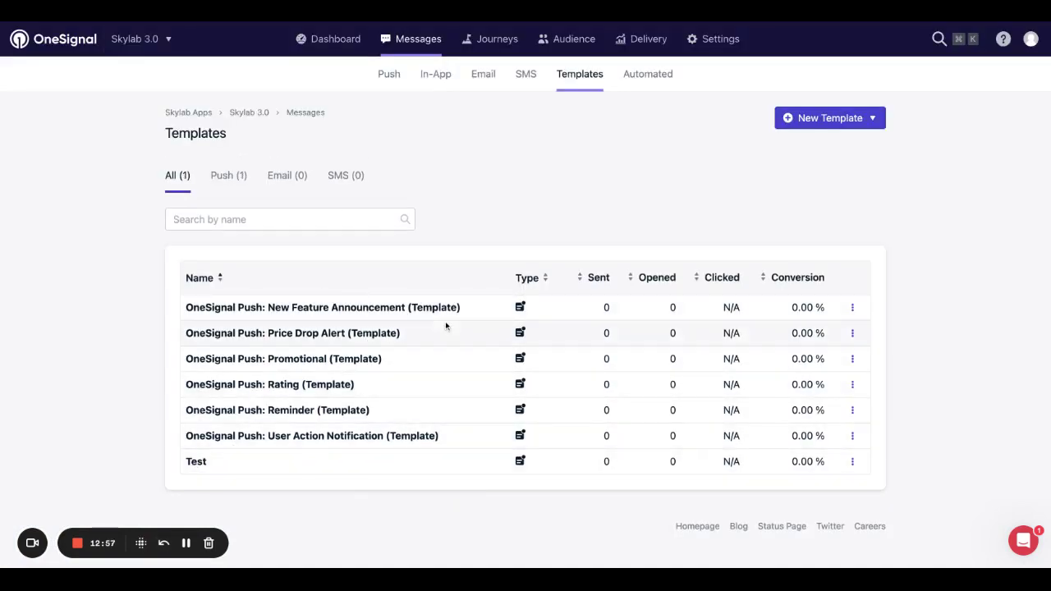
# Start a new automated message named 'Test'.
pyautogui.click(646, 78)
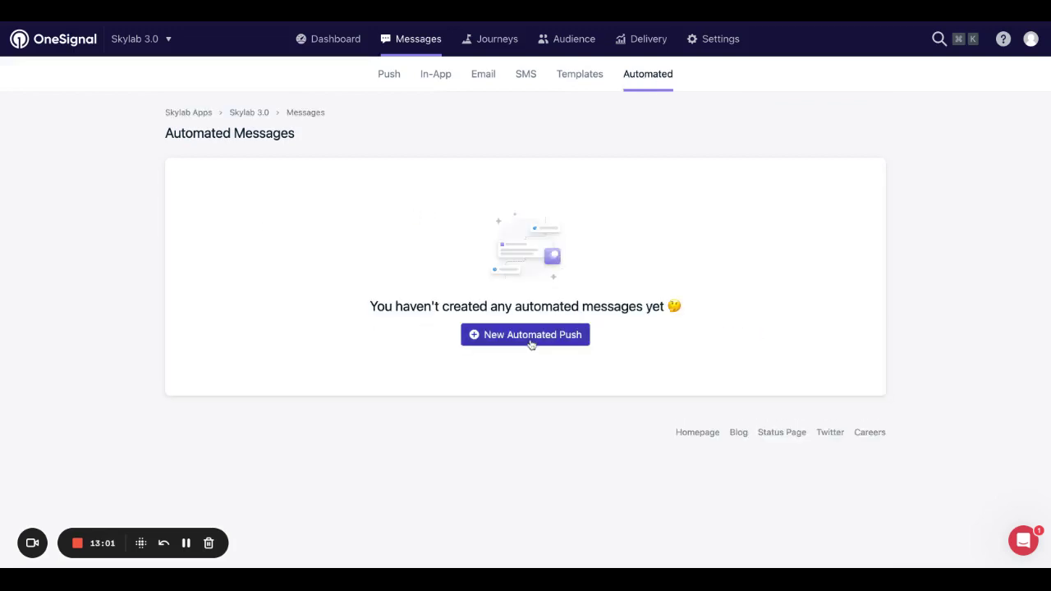
pyautogui.click(532, 337)
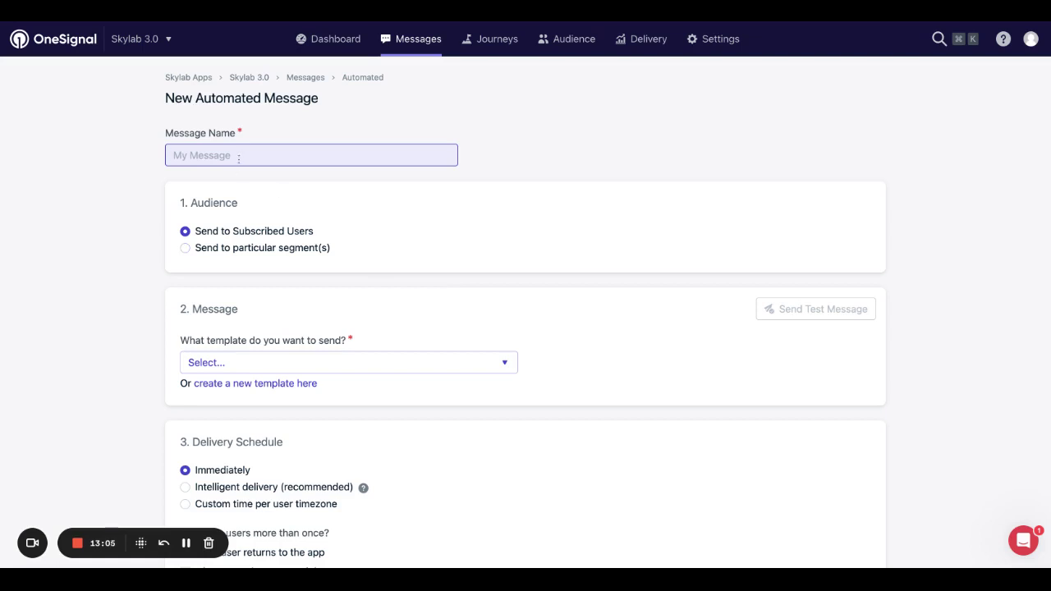
pyautogui.write('Test')
pyautogui.click(152, 202)
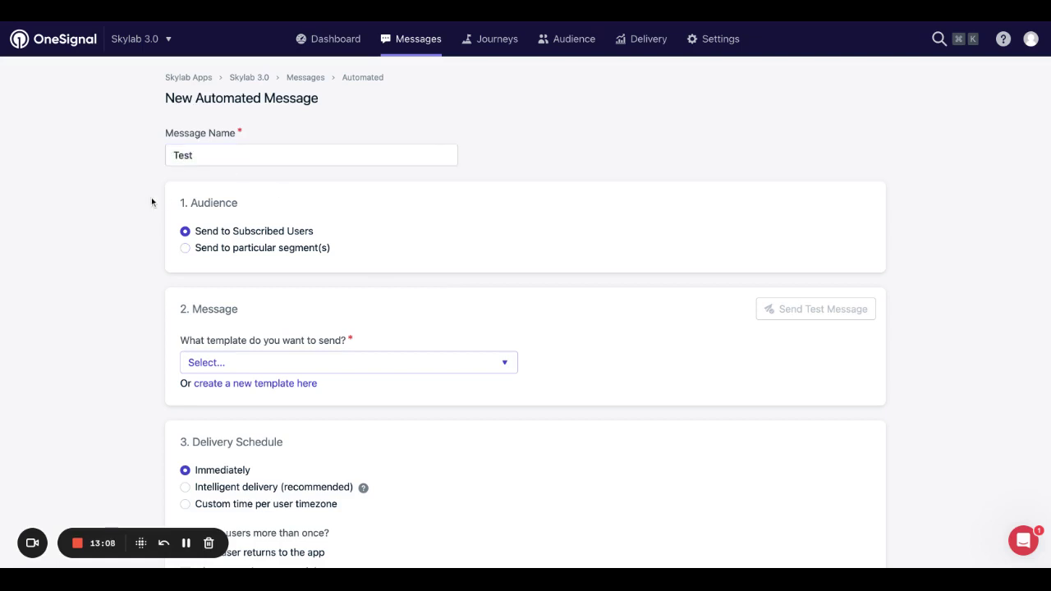
# Replace the Subscribed Users segment with Users on App 24hrs as the only target.
pyautogui.click(186, 248)
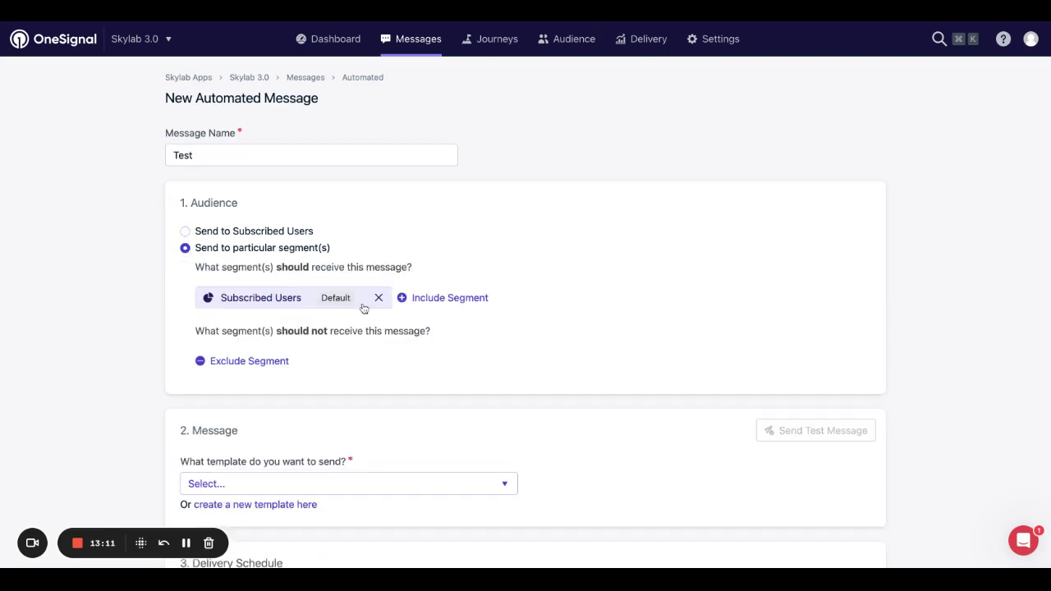
pyautogui.click(379, 297)
pyautogui.click(282, 301)
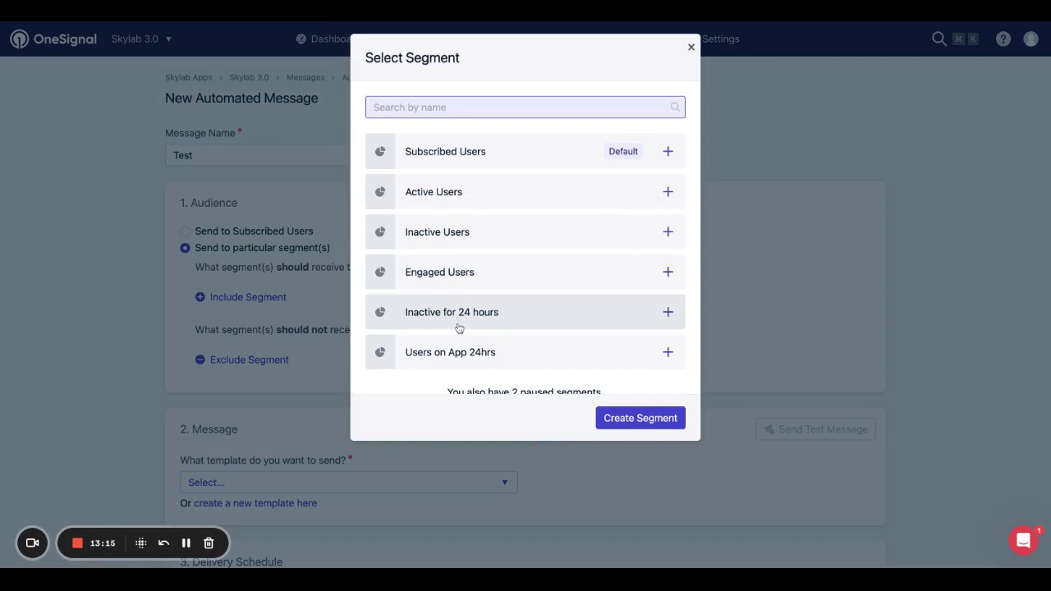
pyautogui.click(457, 353)
pyautogui.scroll(-4, 353, 340)
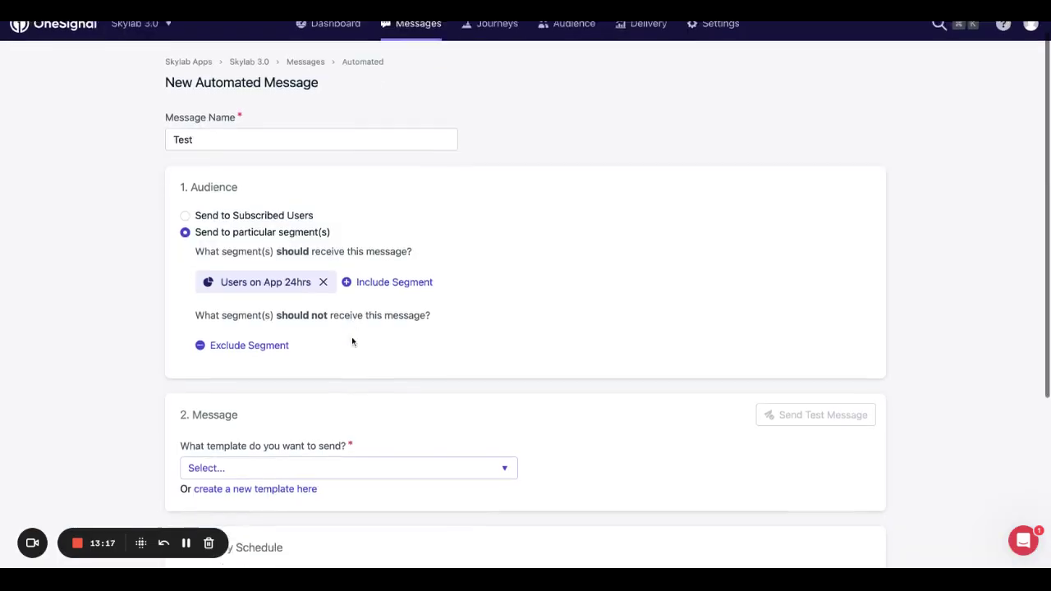
pyautogui.scroll(2, 353, 340)
pyautogui.scroll(-2, 352, 340)
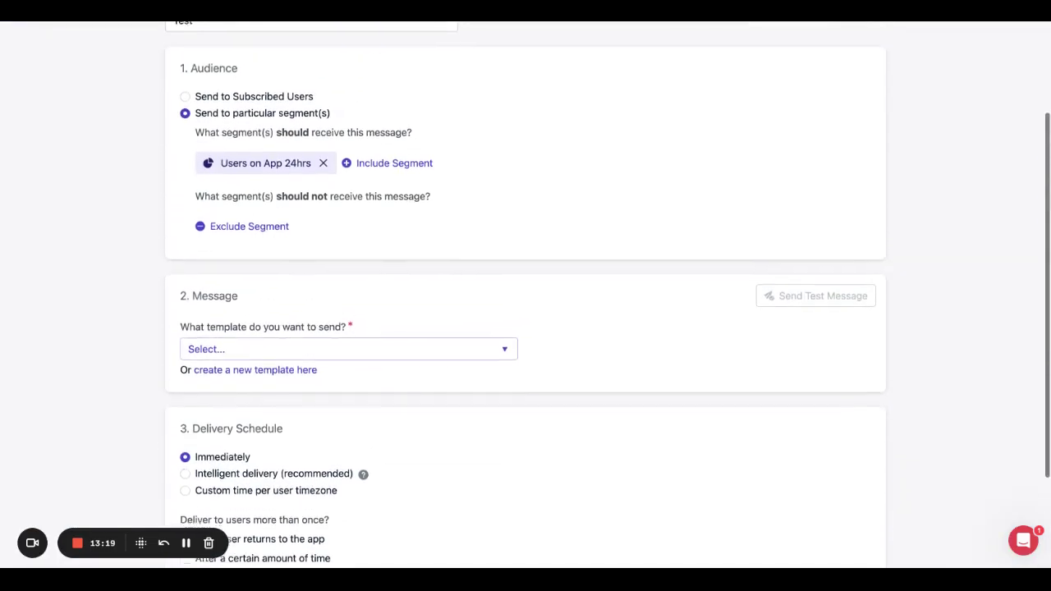
pyautogui.scroll(-1, 352, 340)
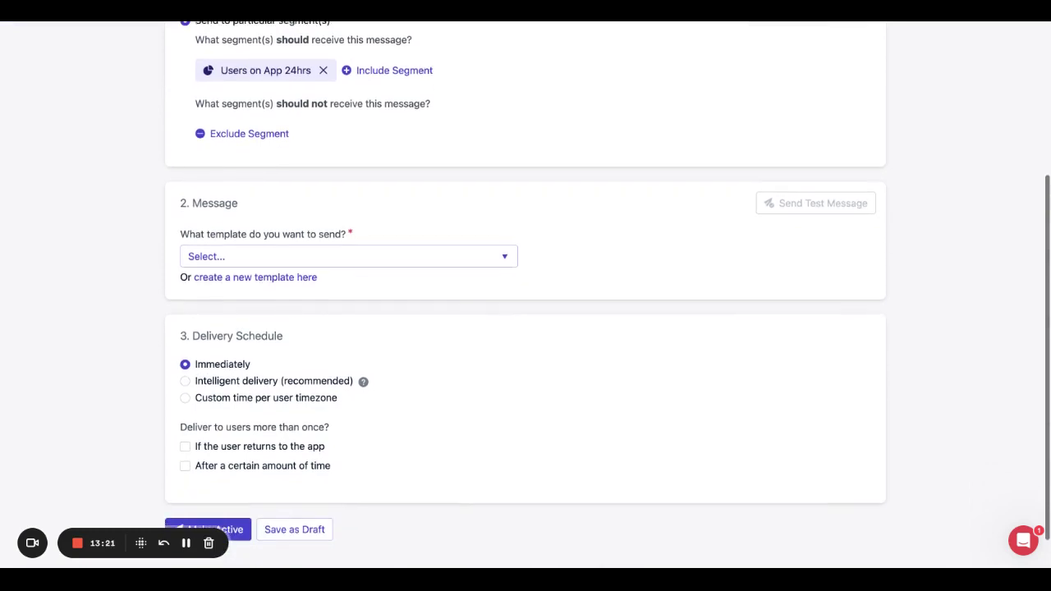
# Pick the Test template so the preview shows 'Don't forget to share the app!'.
pyautogui.click(272, 256)
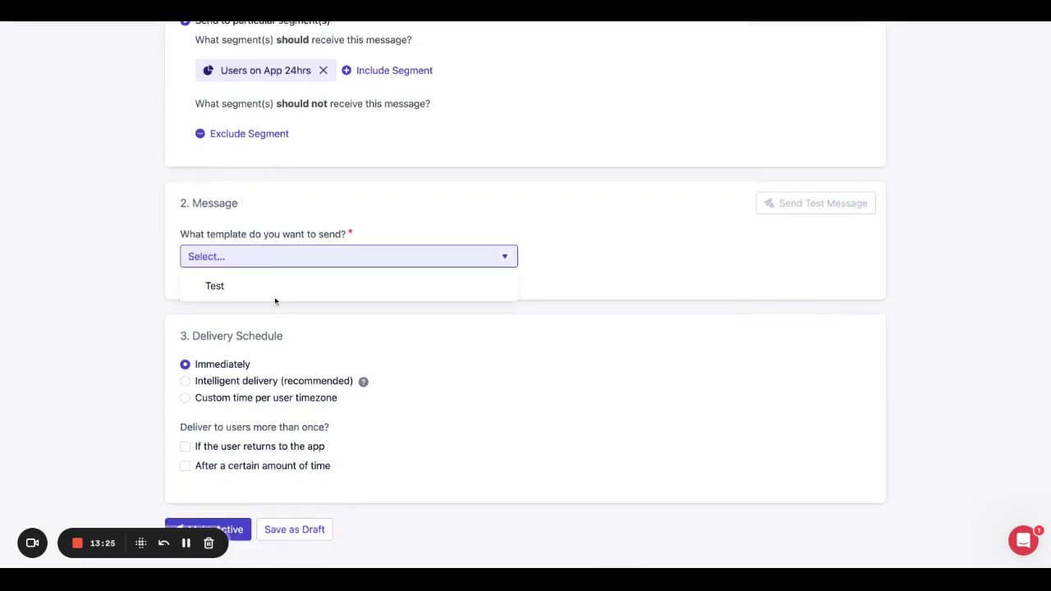
pyautogui.click(275, 299)
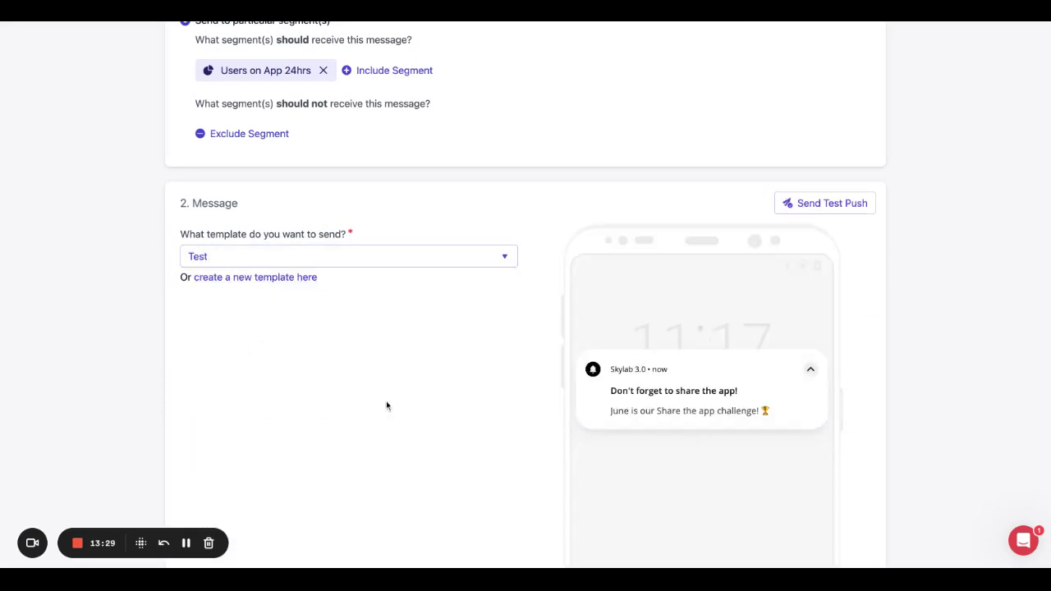
pyautogui.scroll(-5, 349, 401)
pyautogui.scroll(2, 349, 401)
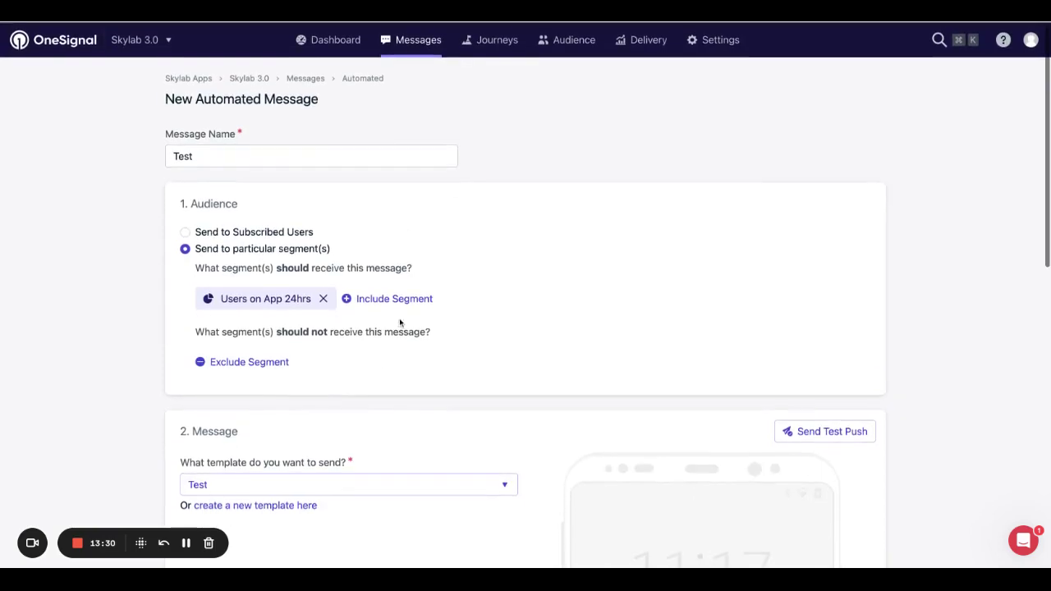
pyautogui.scroll(-1, 334, 301)
pyautogui.scroll(1, 334, 301)
pyautogui.scroll(-10, 356, 298)
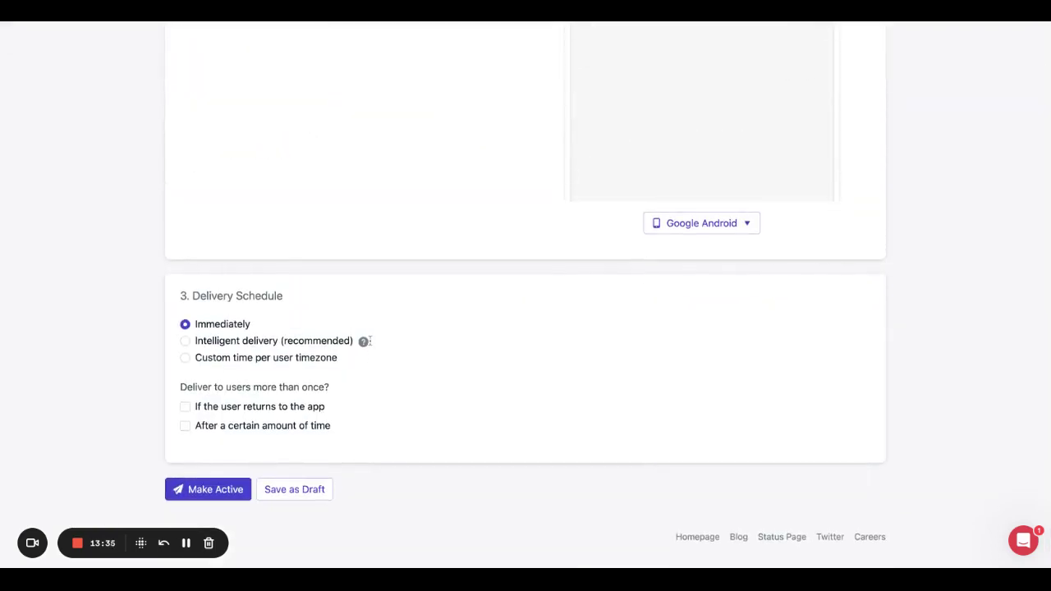
pyautogui.scroll(3, 526, 329)
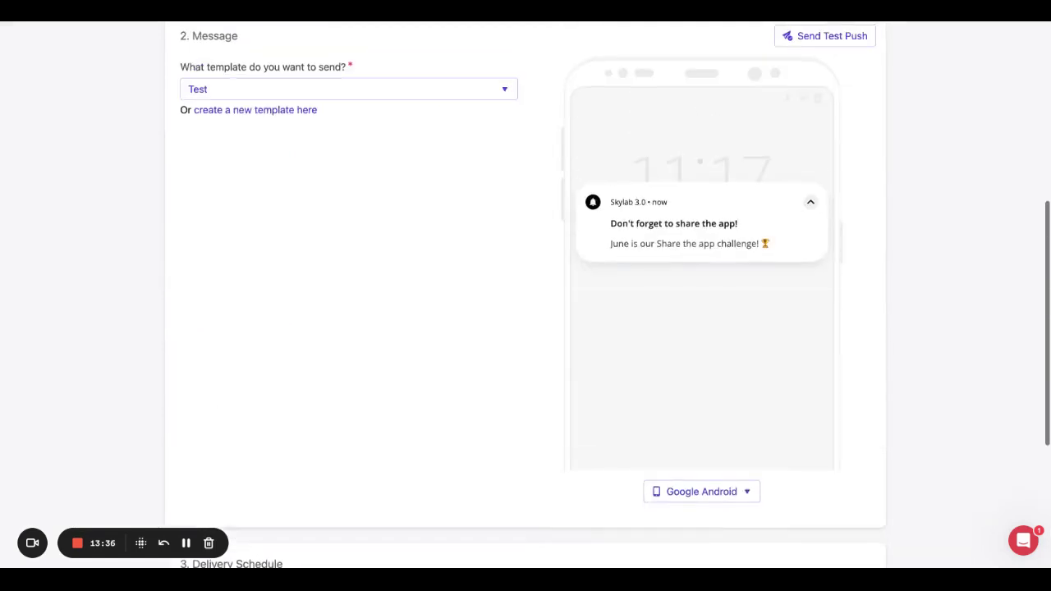
pyautogui.scroll(-3, 525, 329)
pyautogui.scroll(-1, 257, 298)
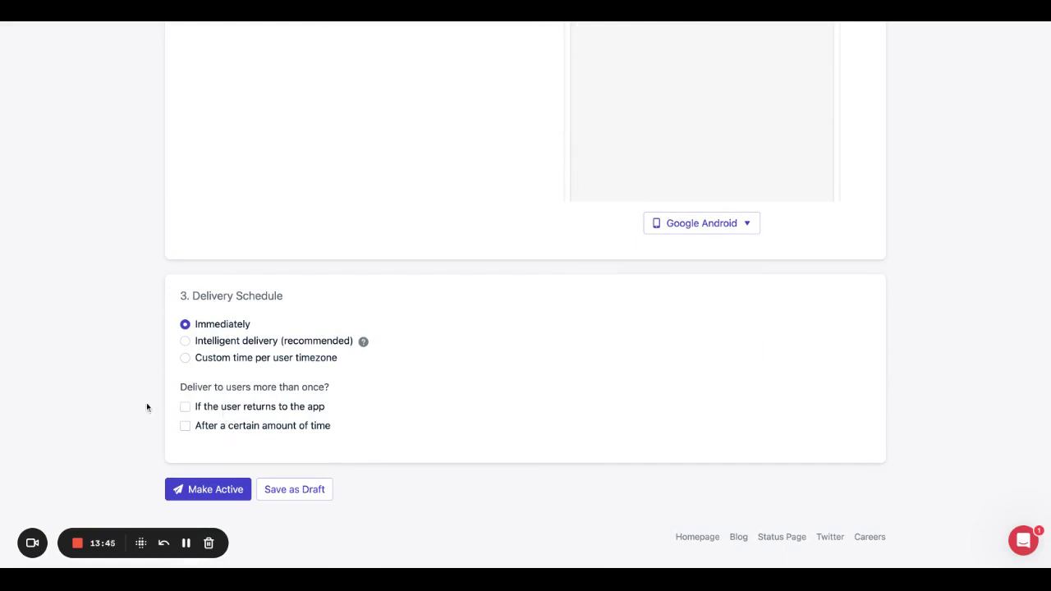
# Use custom time per user timezone delivery, repeating after 1 day.
pyautogui.click(185, 358)
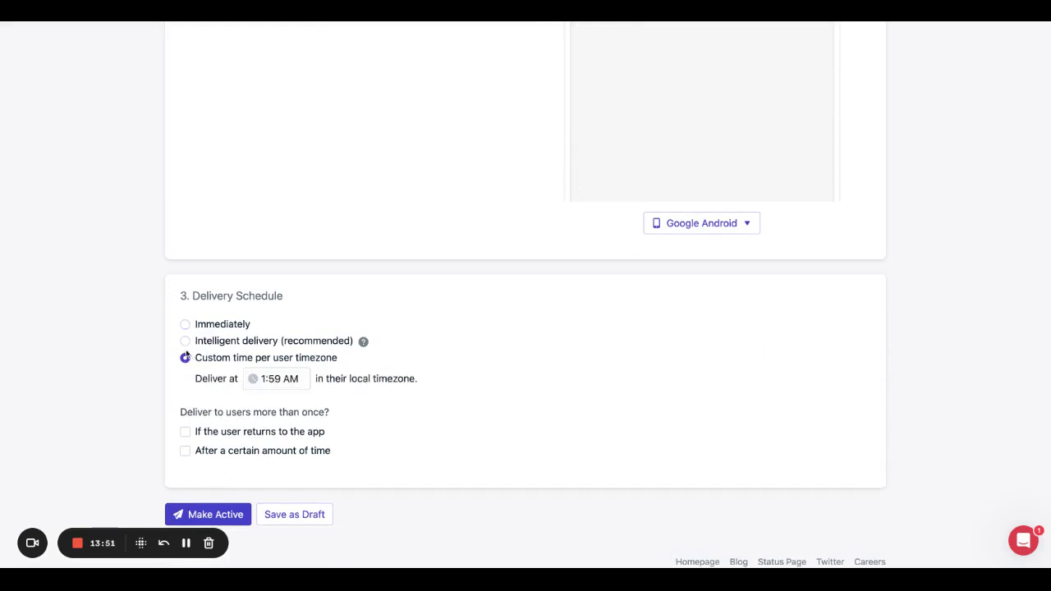
pyautogui.scroll(-1, 232, 404)
pyautogui.scroll(-1, 232, 404)
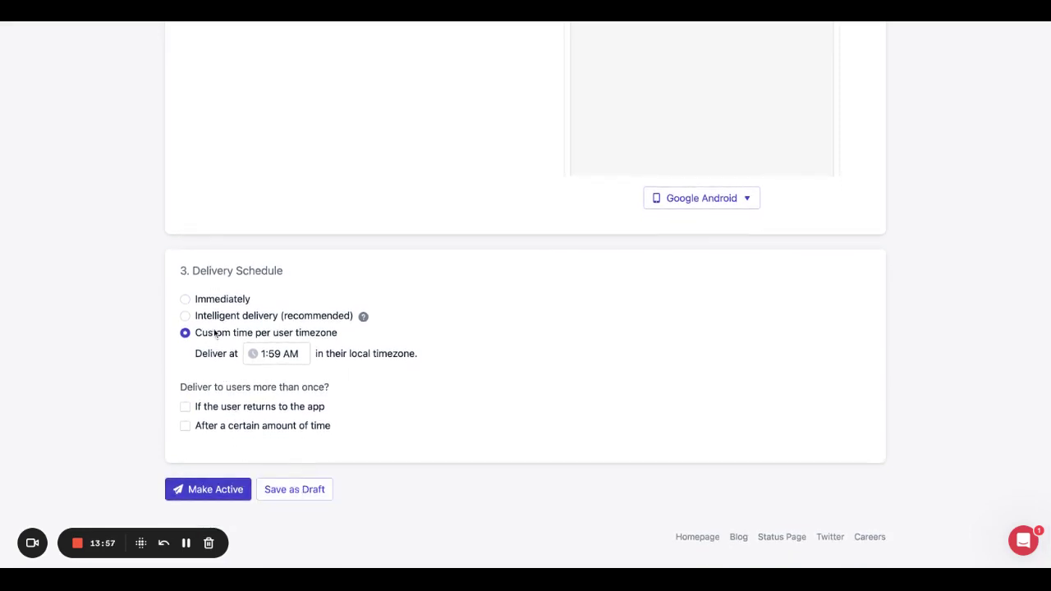
pyautogui.click(185, 299)
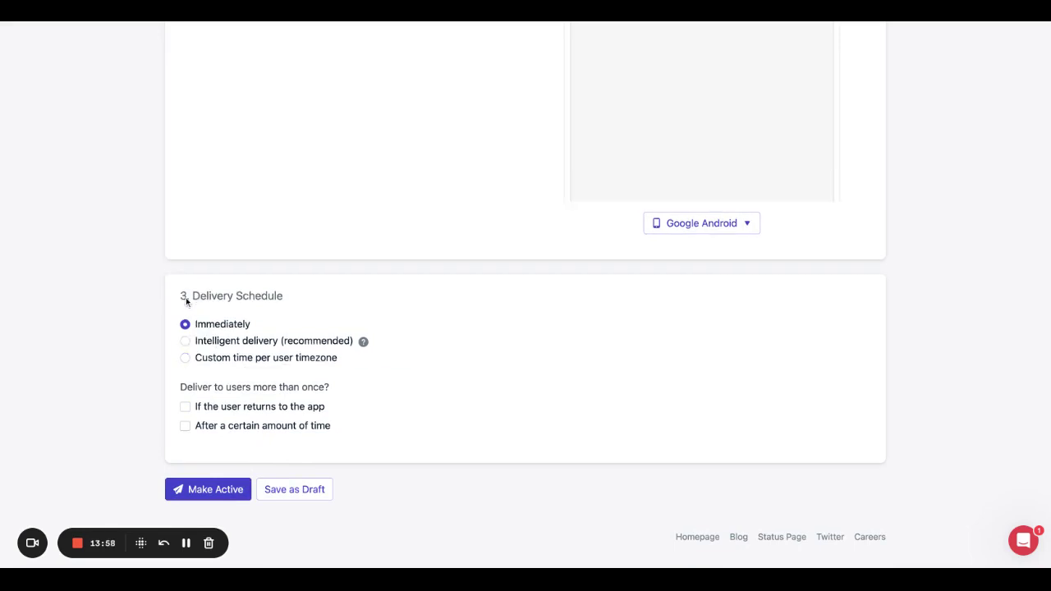
pyautogui.click(186, 341)
pyautogui.click(185, 358)
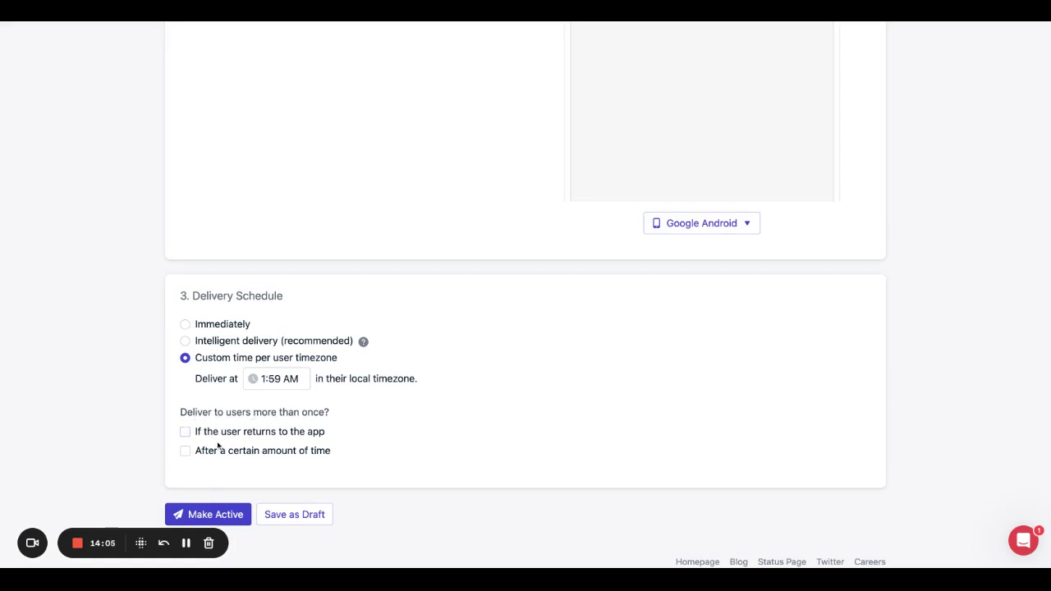
pyautogui.click(185, 451)
pyautogui.scroll(-1, 285, 451)
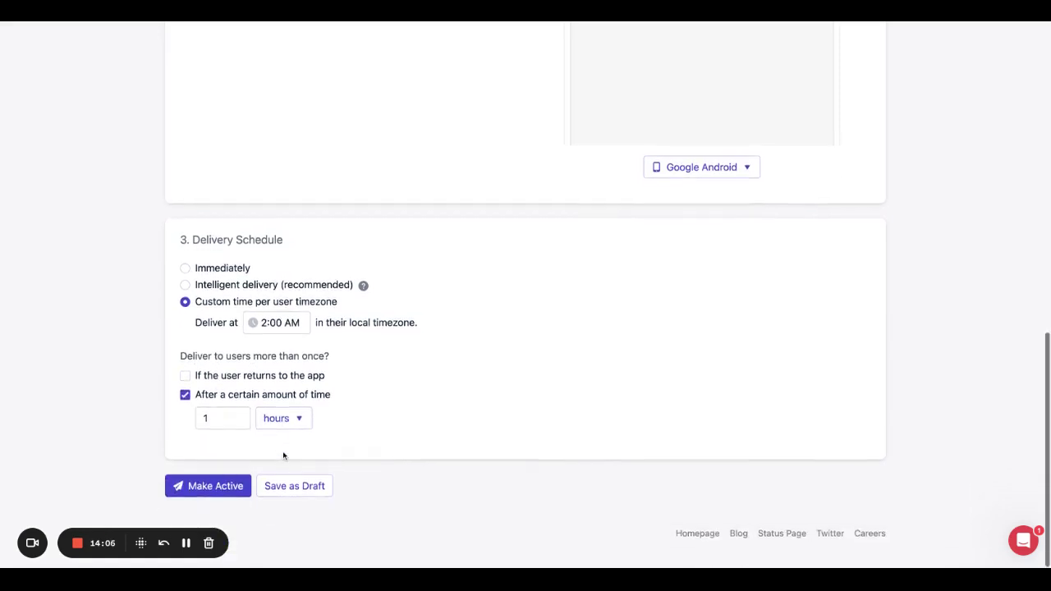
pyautogui.click(279, 421)
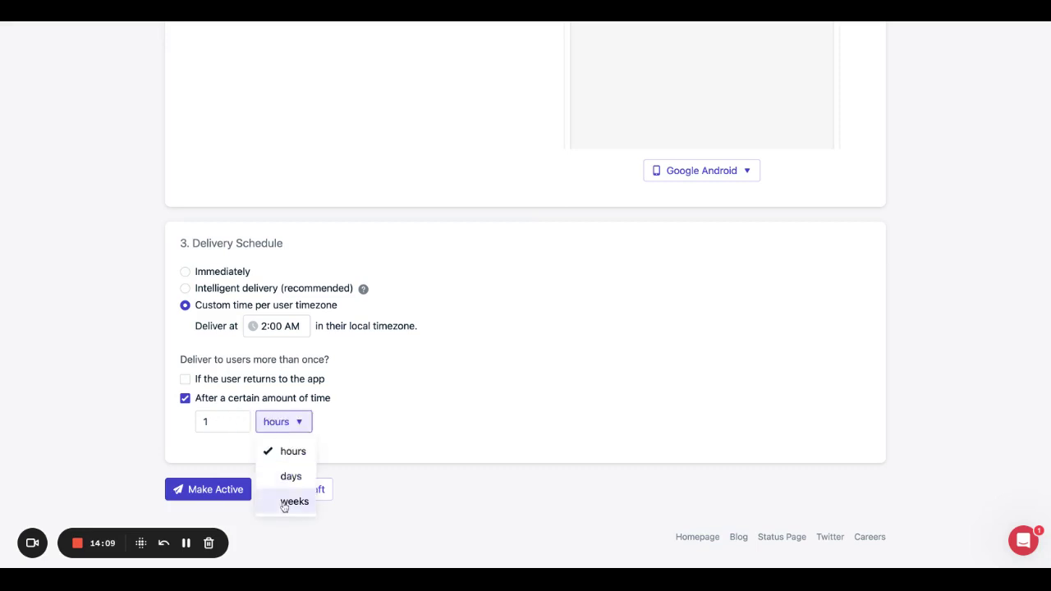
pyautogui.click(290, 477)
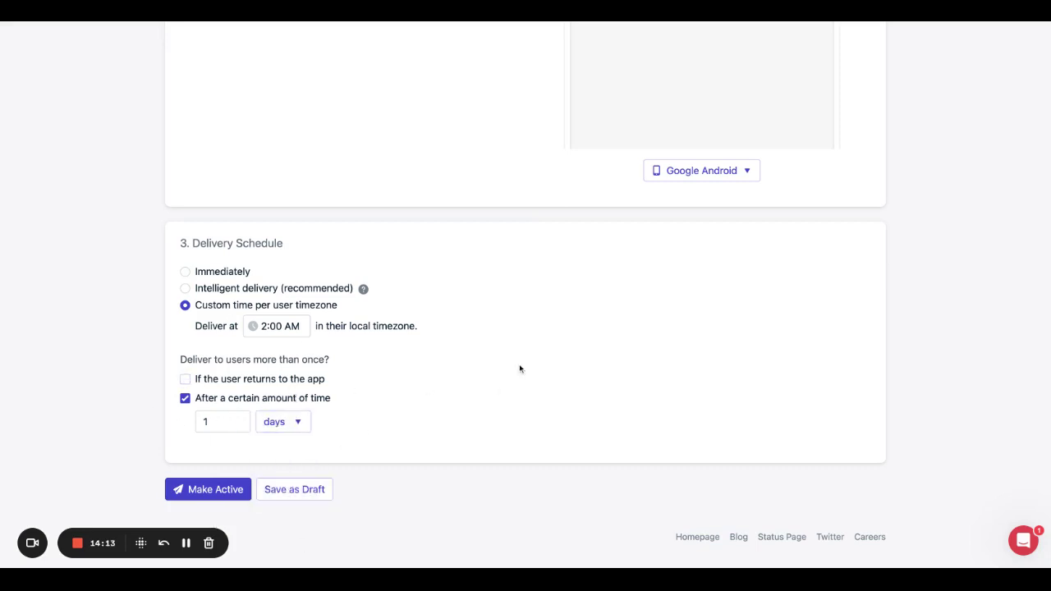
# Set the delivery time to 4:00 PM and save the message as a draft.
pyautogui.click(293, 490)
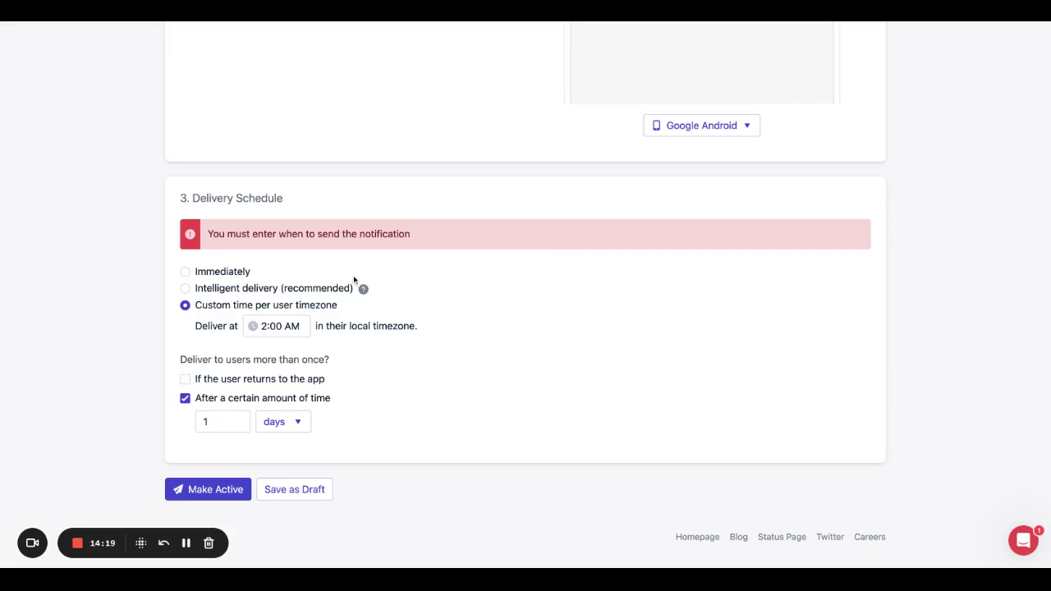
pyautogui.click(279, 326)
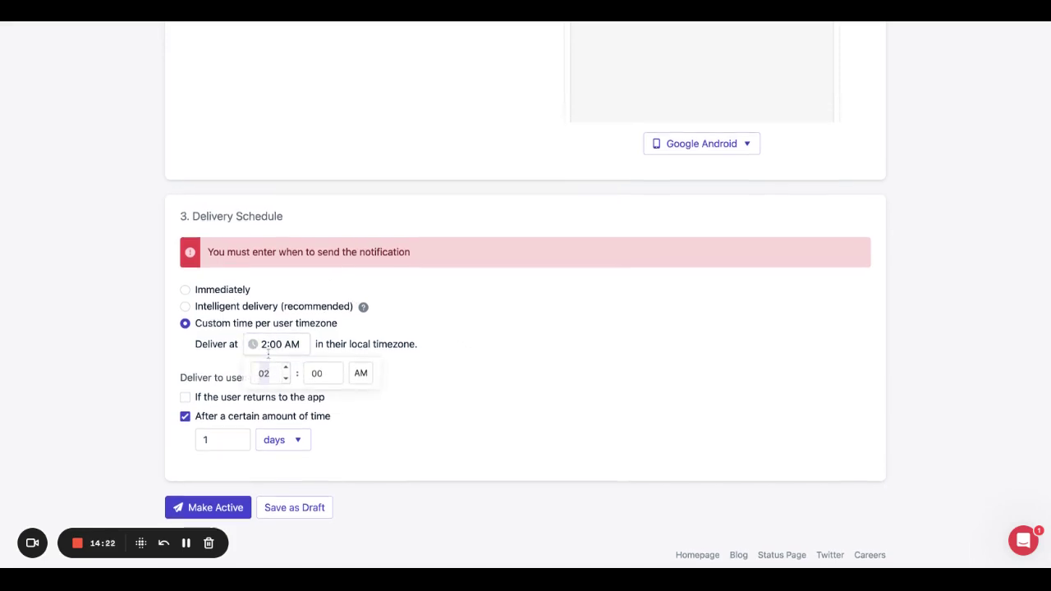
pyautogui.write('4')
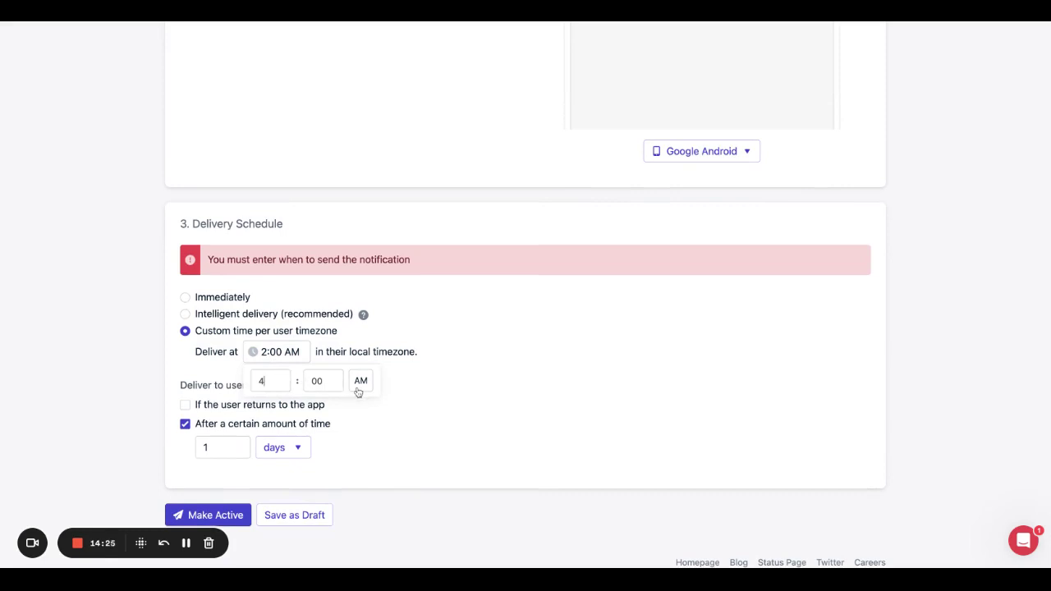
pyautogui.click(358, 387)
pyautogui.click(343, 433)
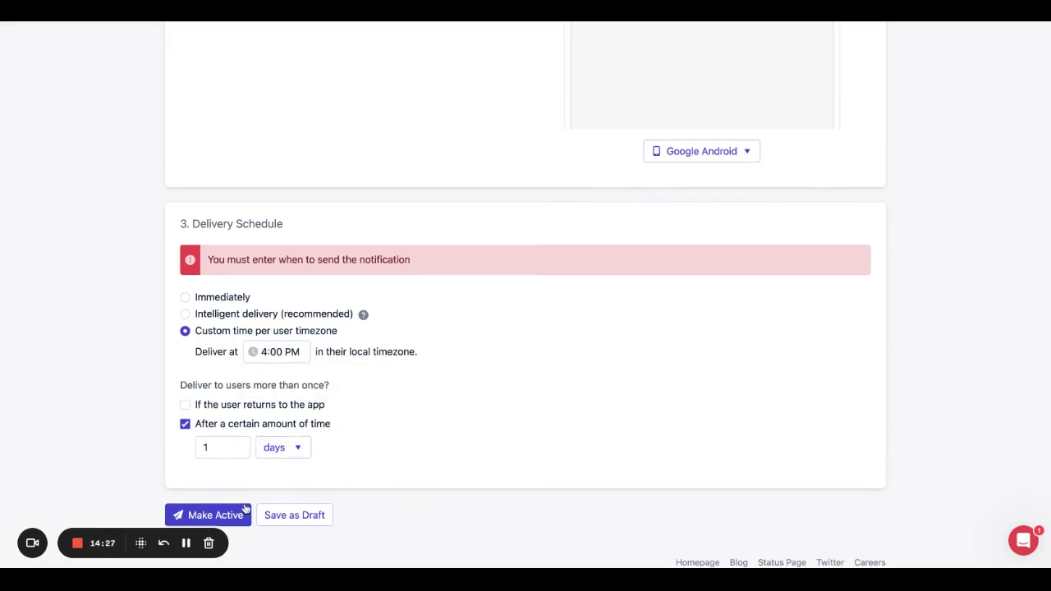
pyautogui.click(268, 516)
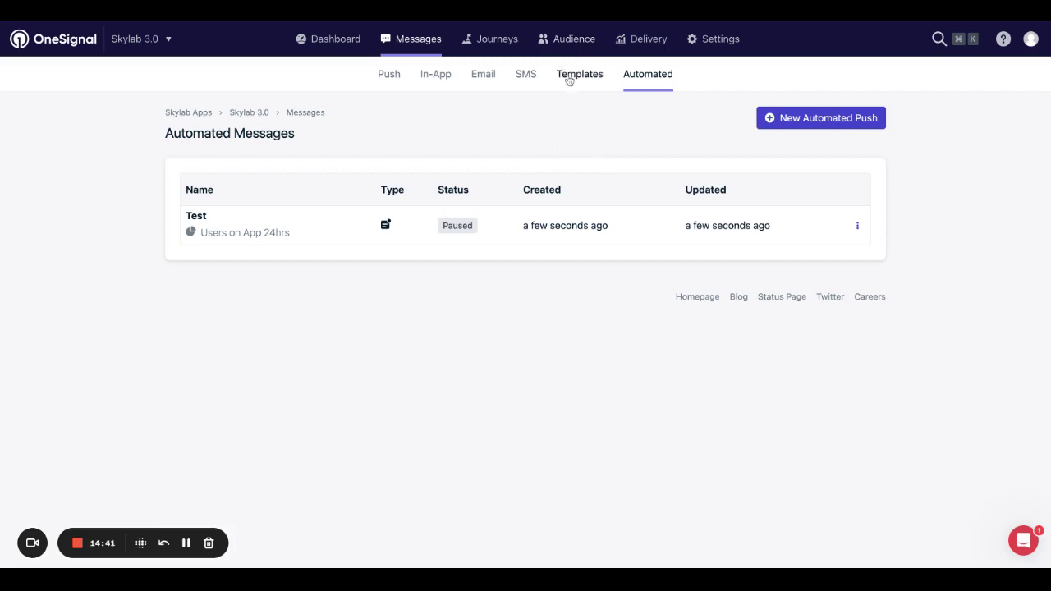
# Visit the Audience page, then return to the Push Notifications messages list.
pyautogui.click(559, 43)
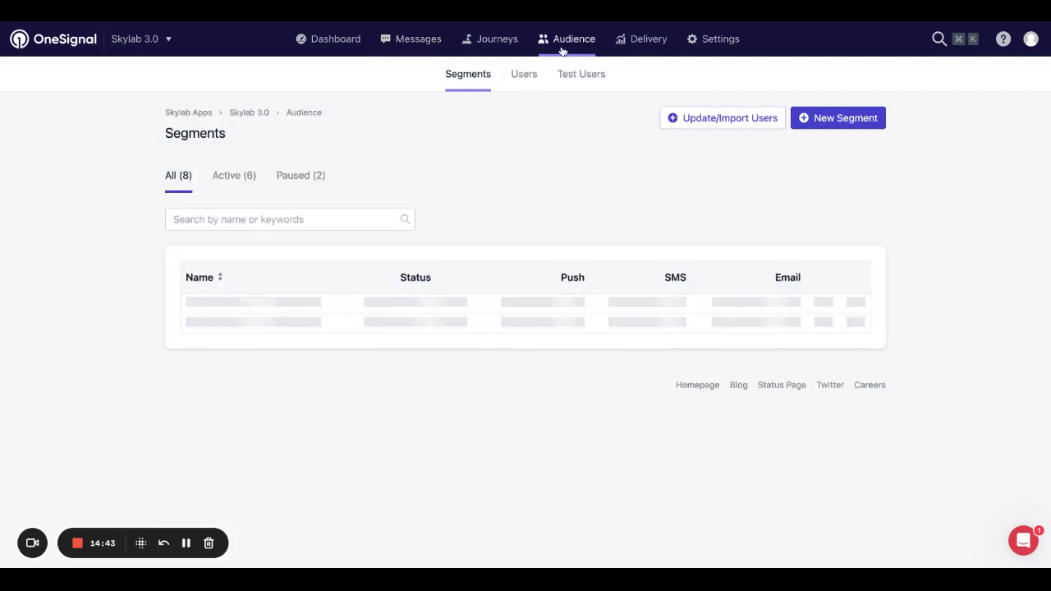
pyautogui.click(410, 43)
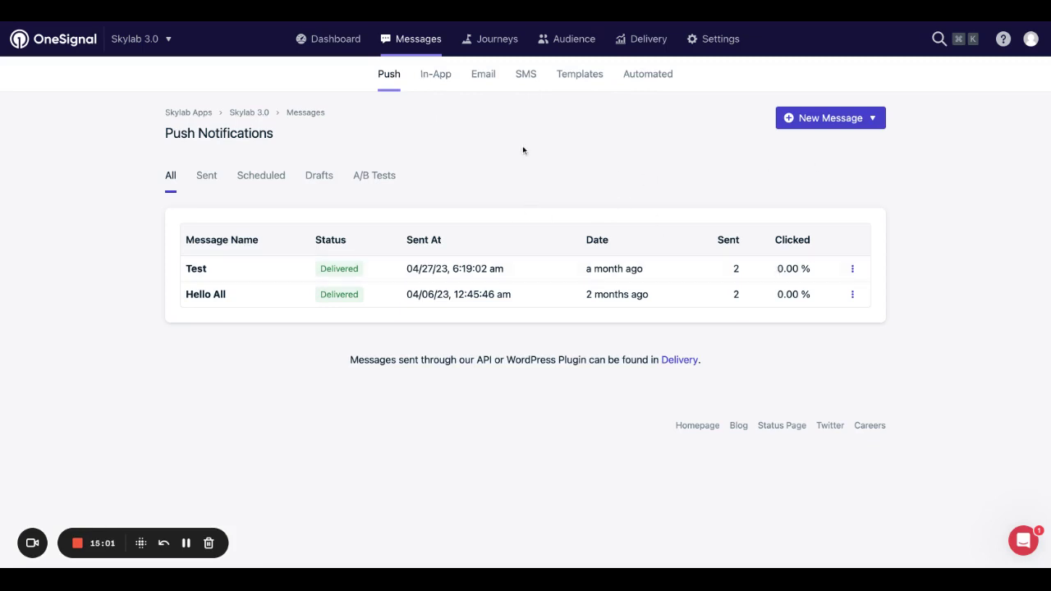
# Attempt to delete the Test template from the Templates list and confirm the deletion.
pyautogui.click(591, 77)
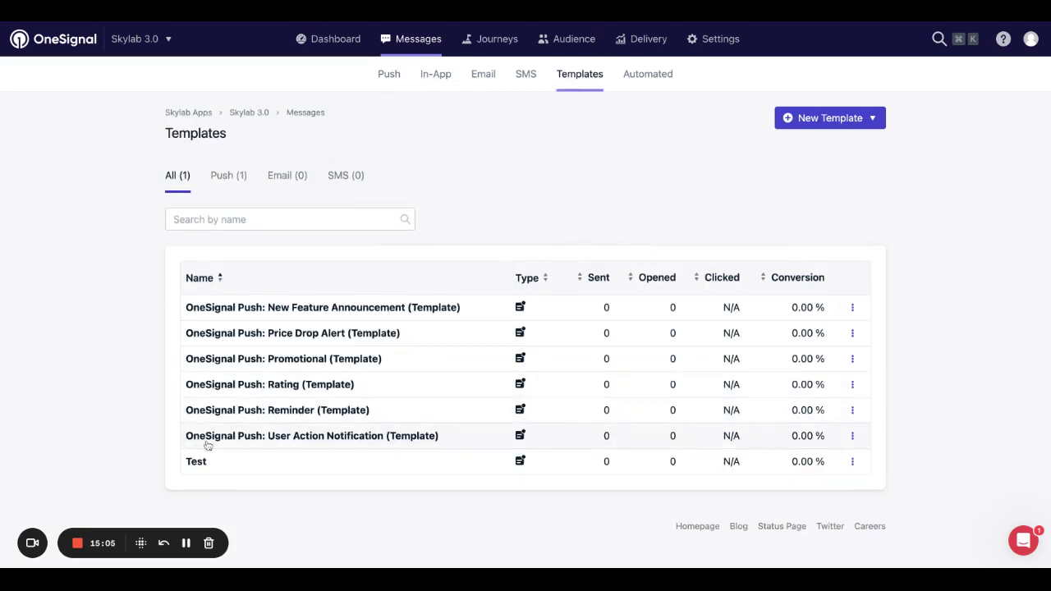
pyautogui.click(853, 462)
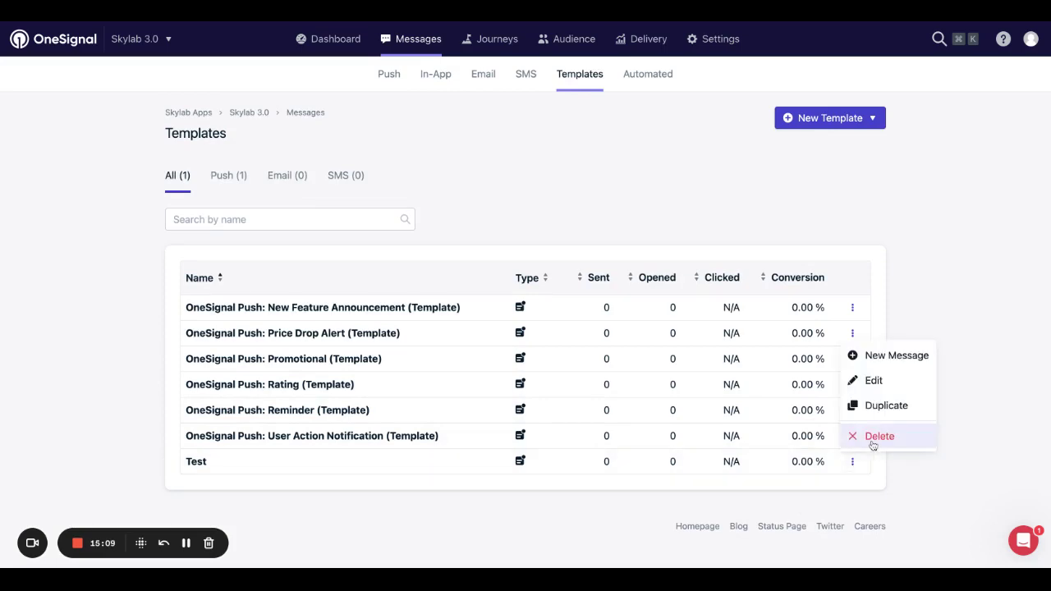
pyautogui.click(873, 442)
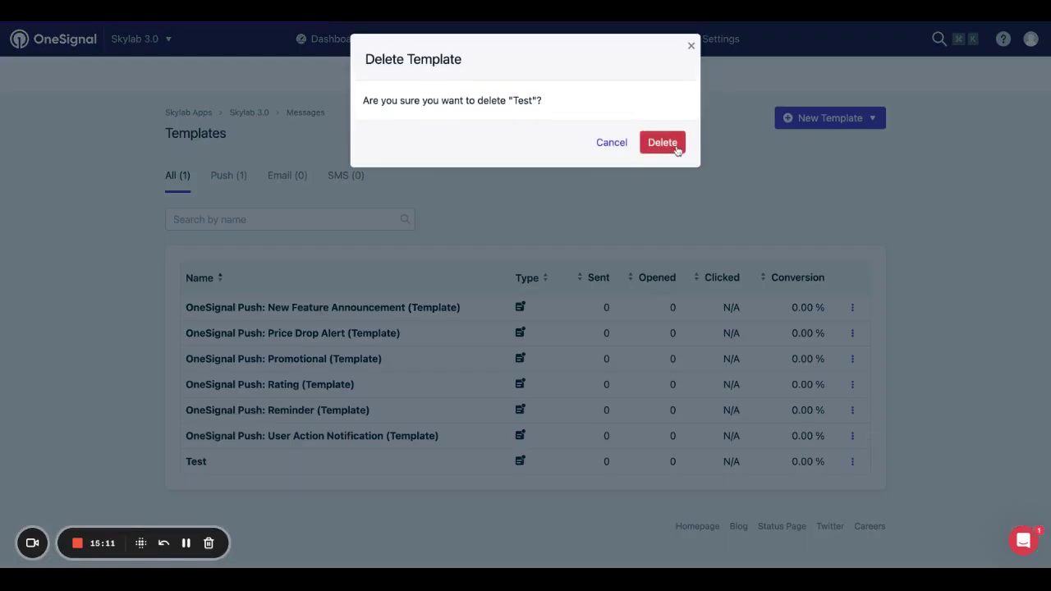
pyautogui.click(676, 150)
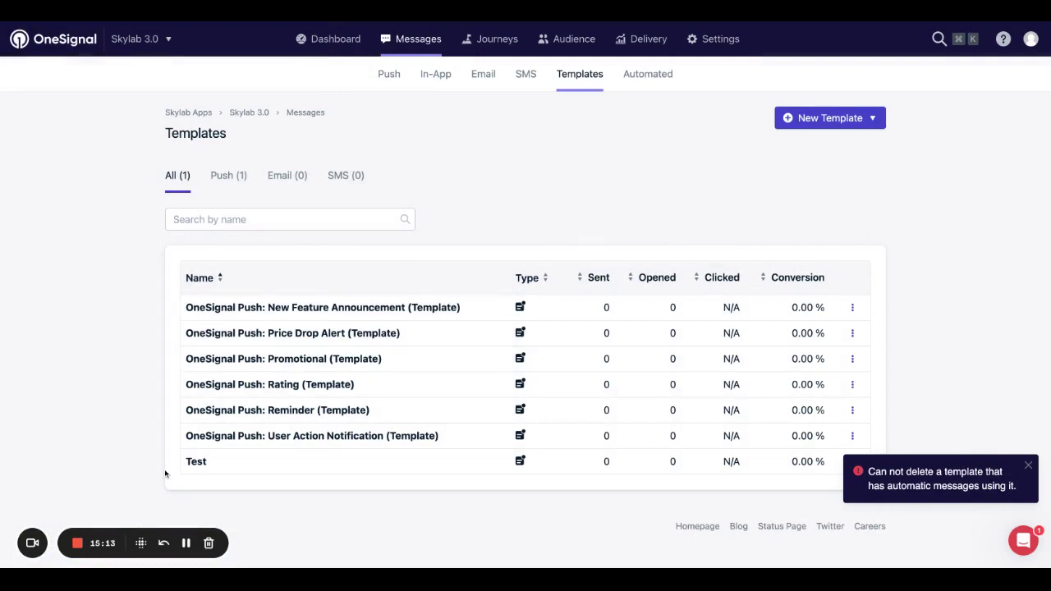